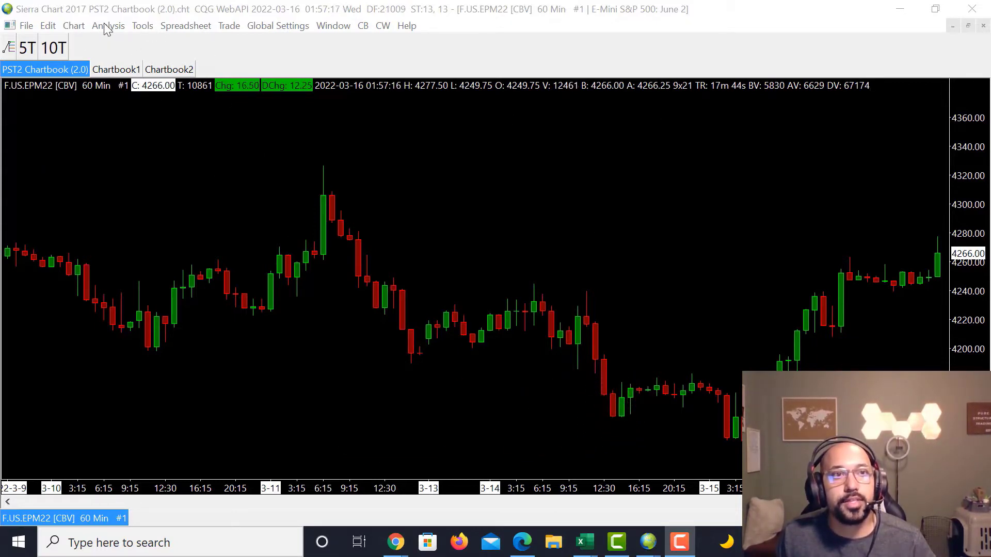
Open the Advanced Settings page of Chart Settings for the 60-minute F.US.EPM22 chart
left_click(79, 29)
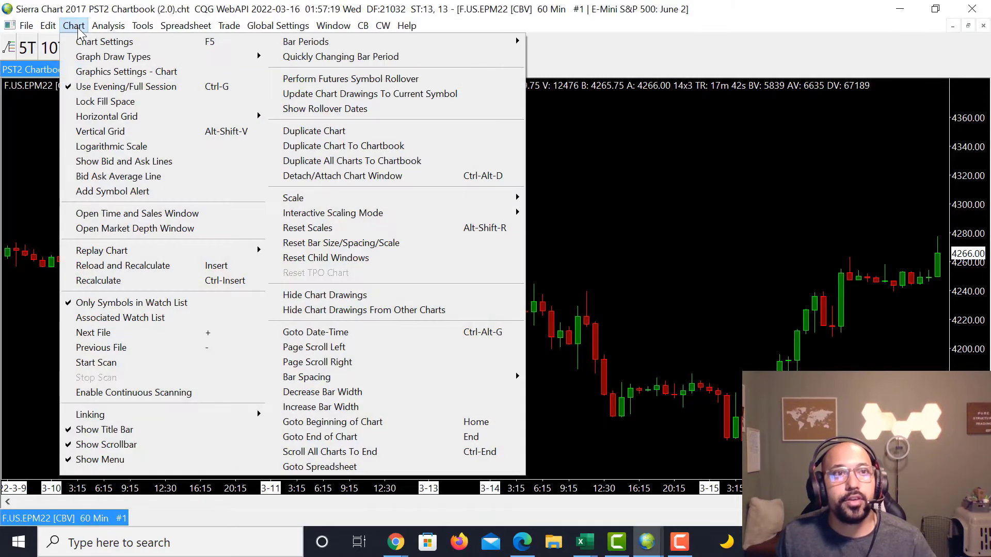
left_click(105, 47)
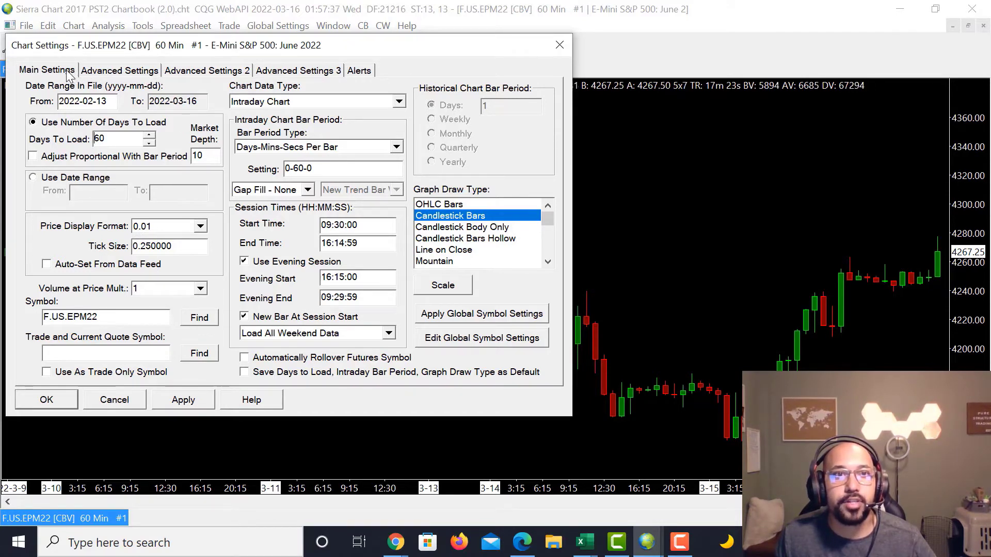
left_click(123, 70)
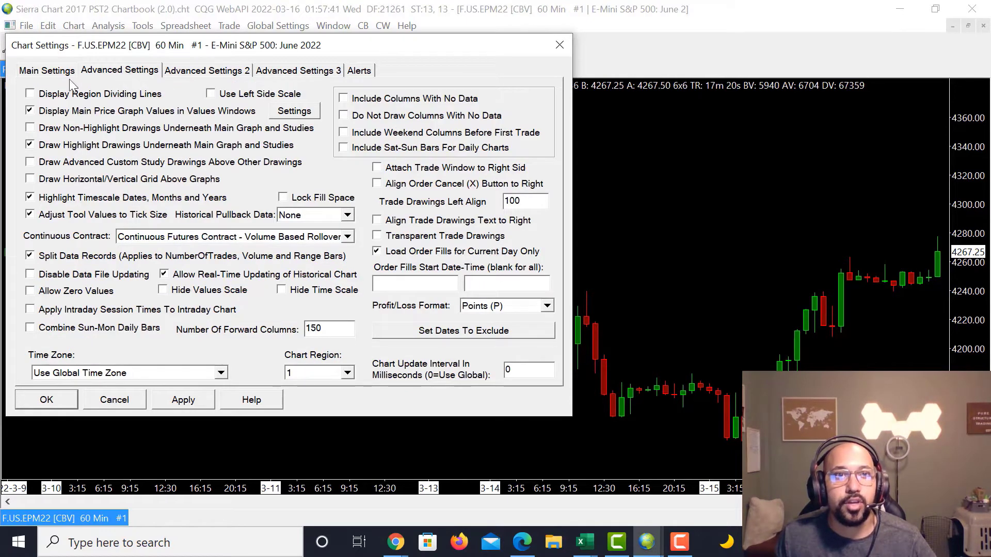
Move the dialog aside and switch Continuous Contract to None, then back to Volume Based Rollover
left_click_drag(395, 45, 611, 72)
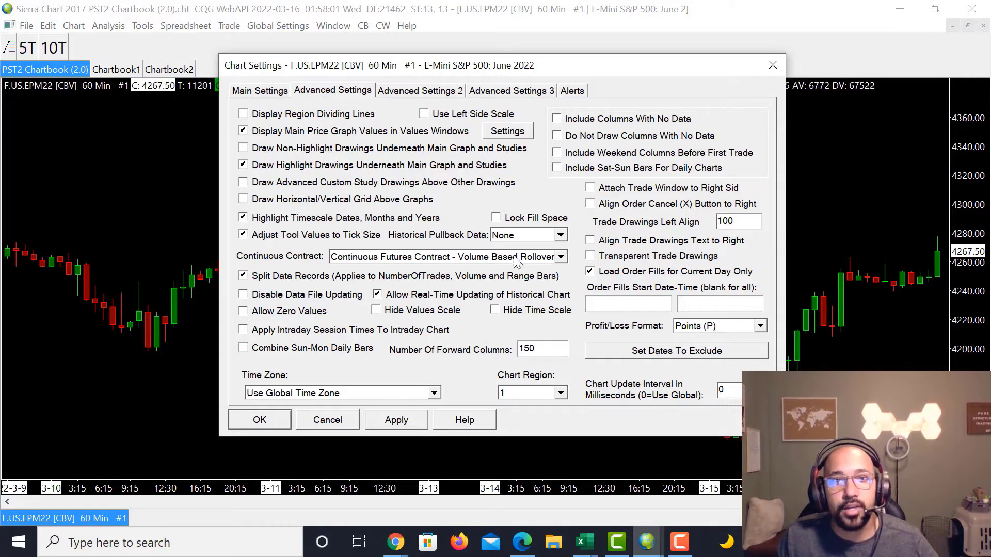
left_click(561, 257)
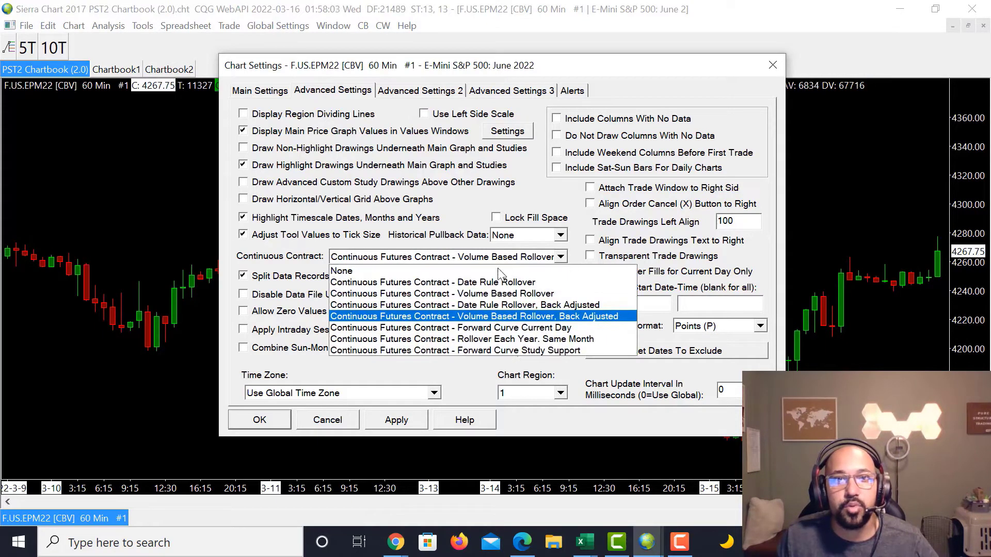
left_click(442, 272)
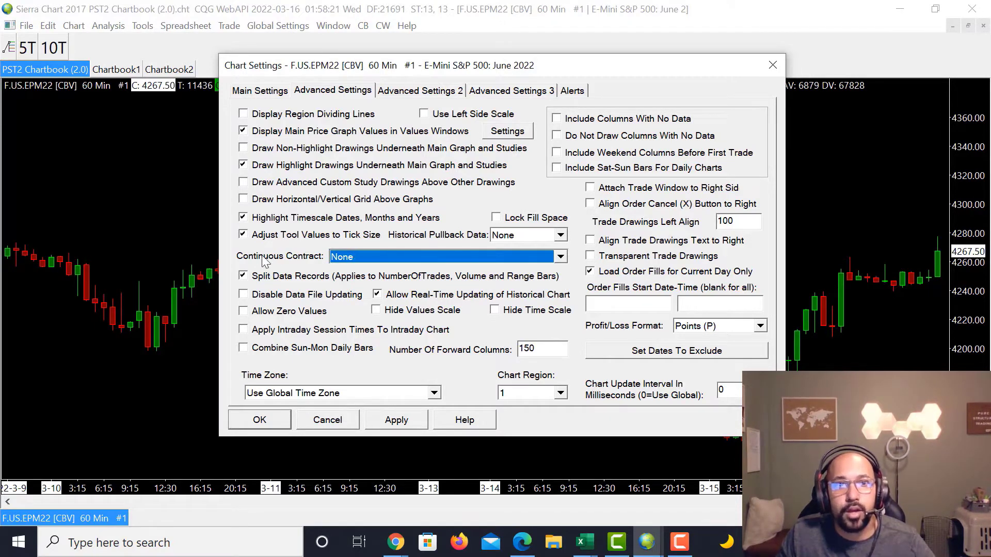
left_click(561, 257)
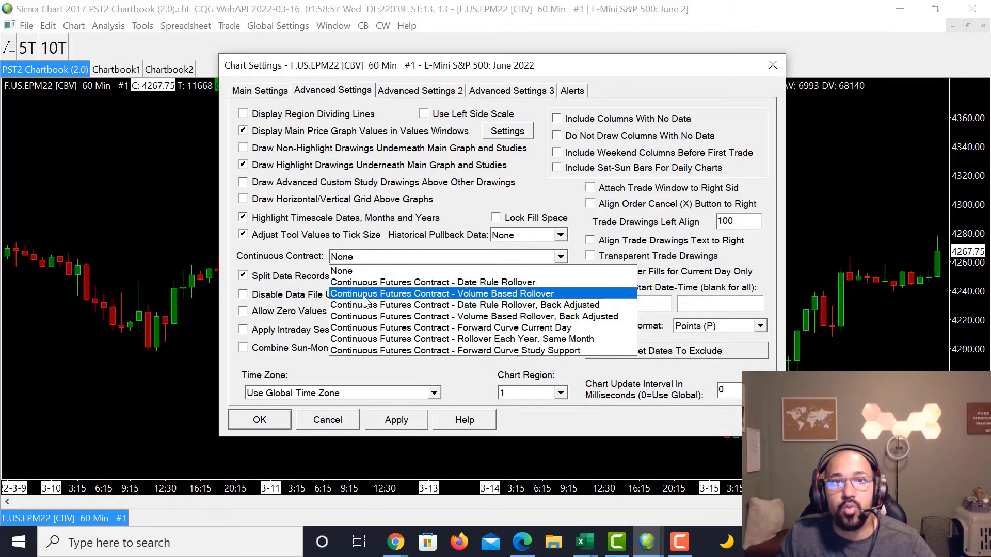
left_click(395, 294)
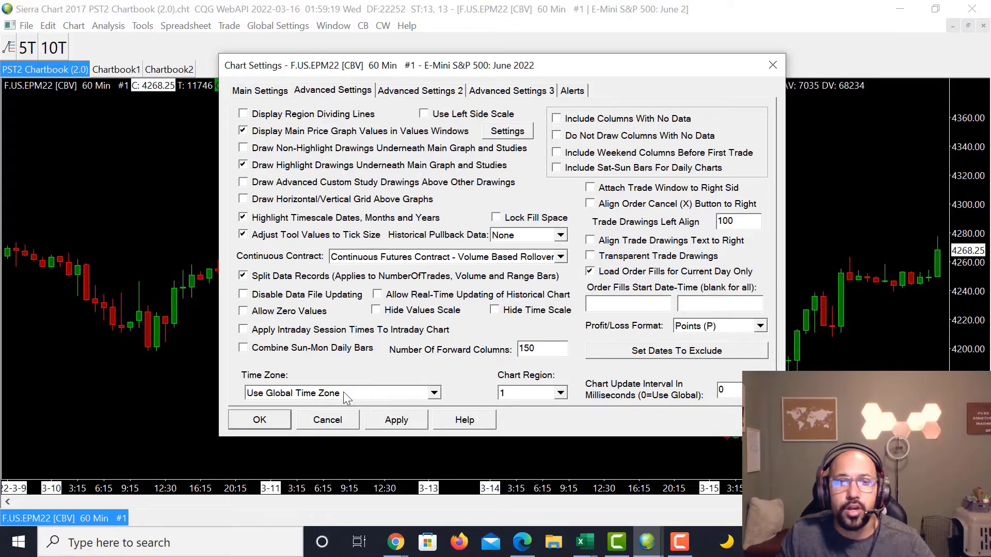
Keep Use Global Time Zone and switch to the Advanced Settings 2 page
left_click(435, 393)
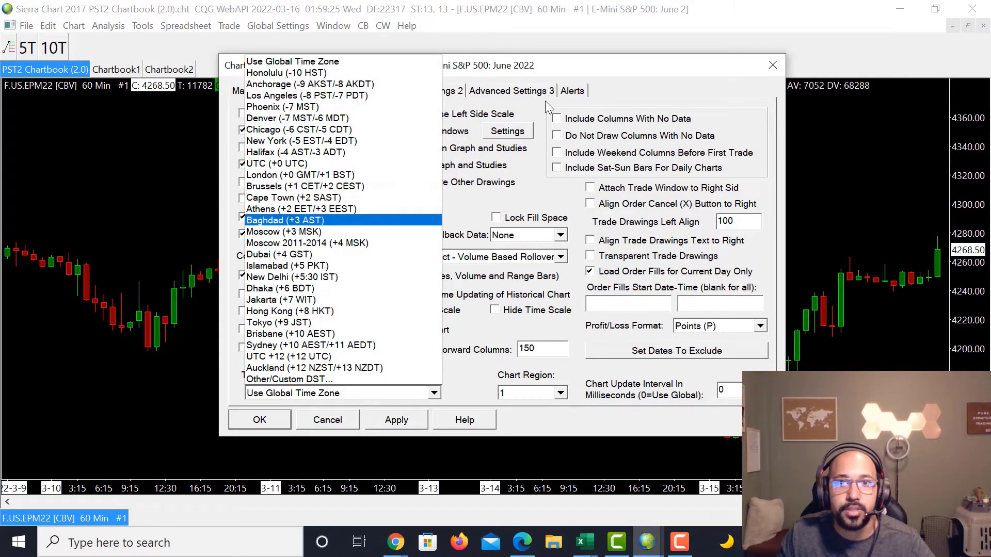
left_click(481, 169)
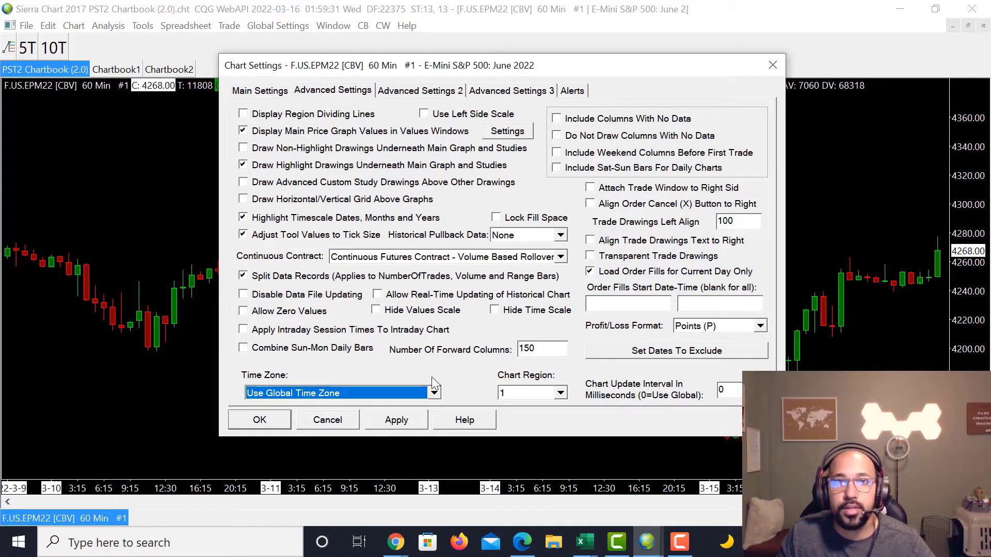
left_click(407, 92)
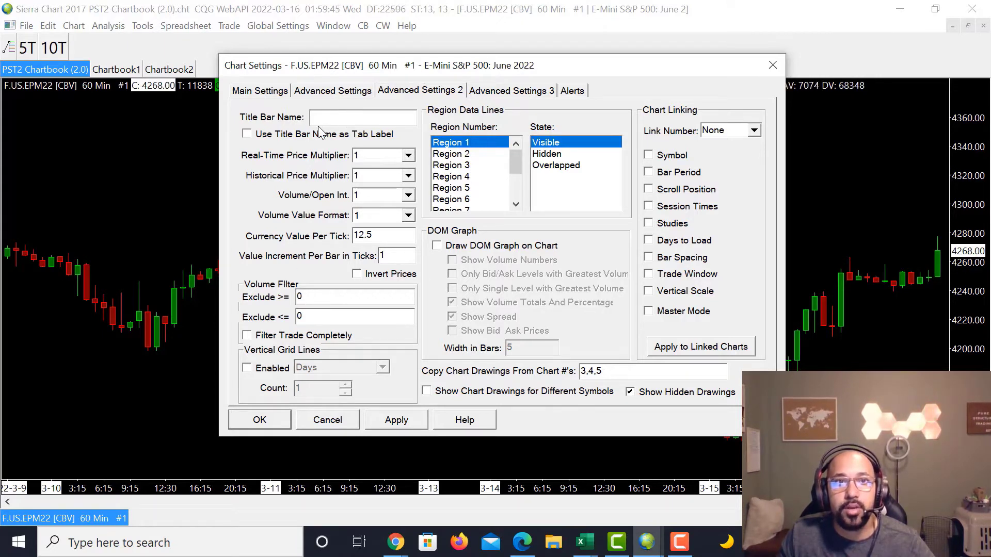
Click into the Title Bar Name field, then switch to the Advanced Settings 3 page
left_click(363, 122)
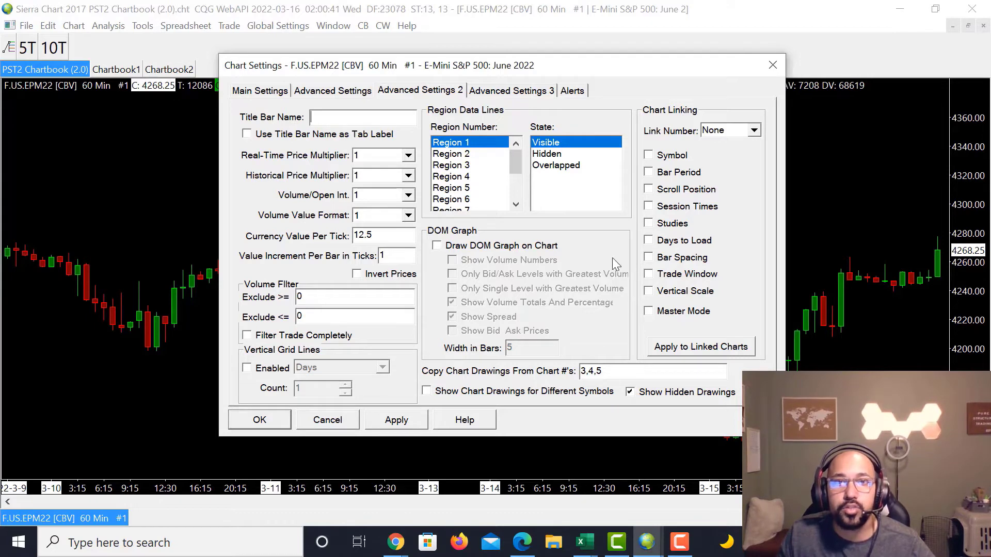
left_click(510, 91)
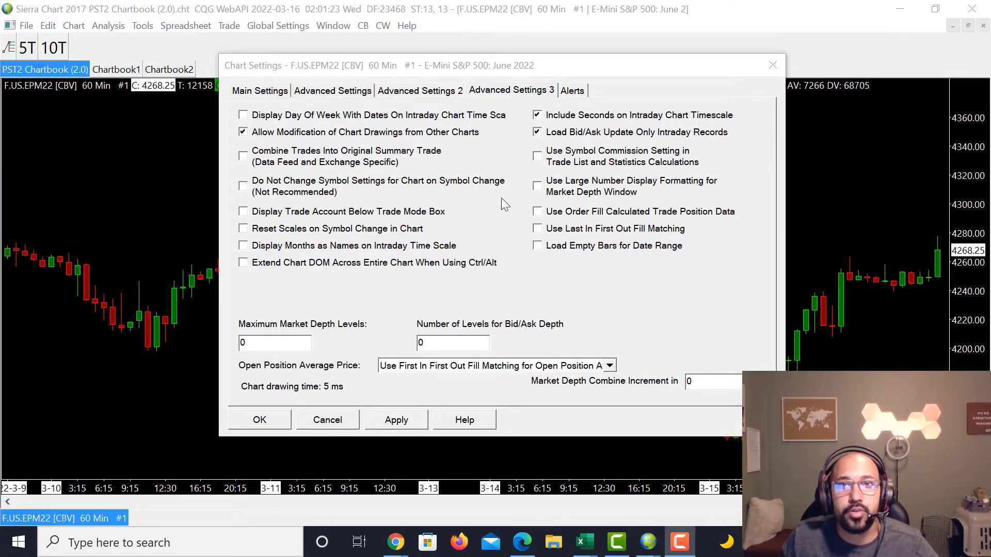
Show the Alerts page of Chart Settings, with alerts enabled and Alert 1 sound
left_click(567, 93)
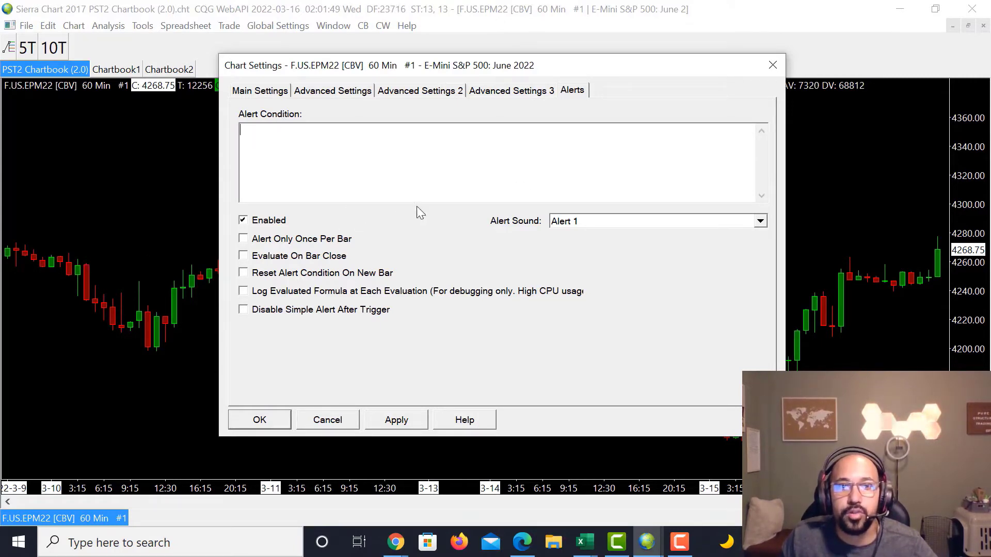
left_click(763, 221)
Keep Alert 1 as the alert sound and close the Alert Sound list
left_click(425, 240)
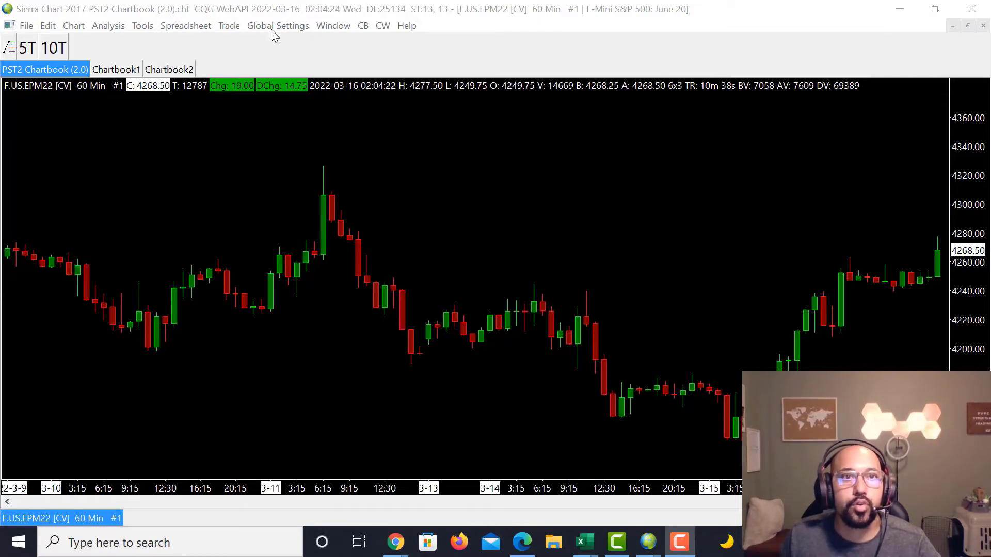
Open Graphics Settings - Global and scroll the Colors and Widths list down and back to the top
left_click(301, 28)
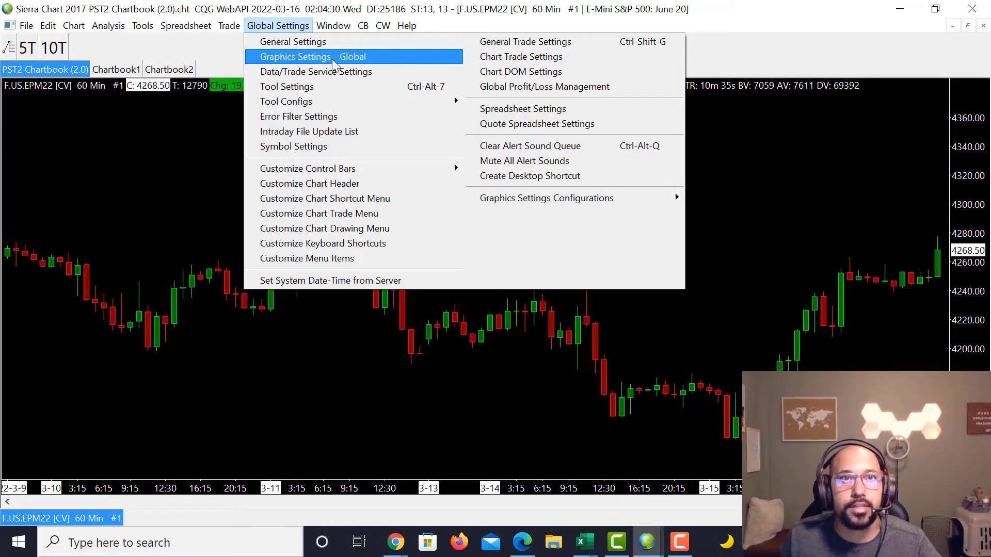
left_click(360, 58)
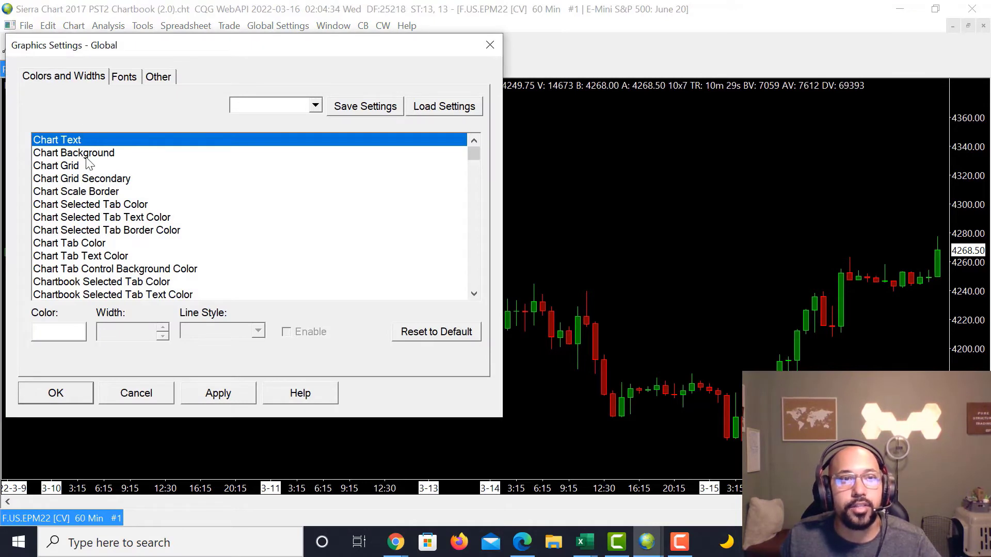
scroll(124, 218, "down", 2)
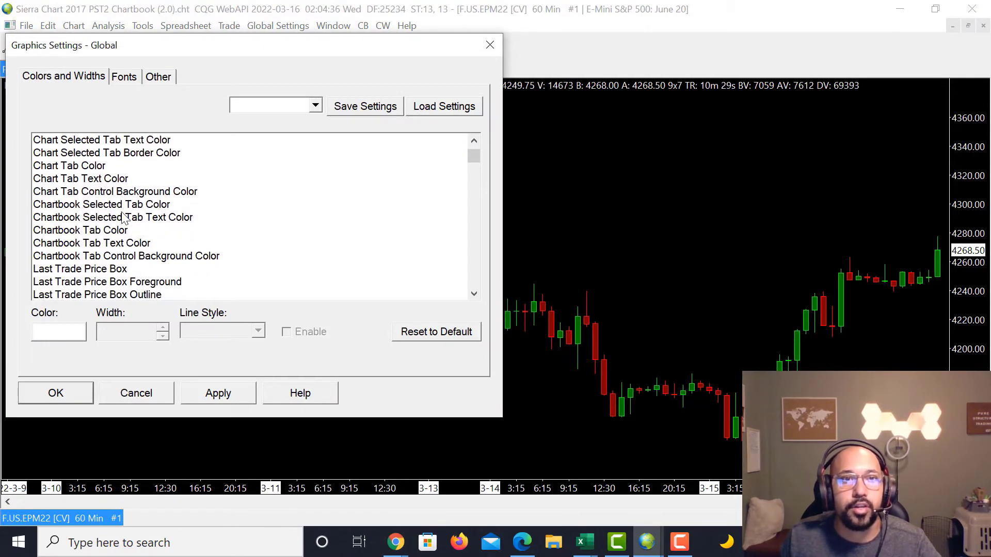
scroll(124, 218, "down", 8)
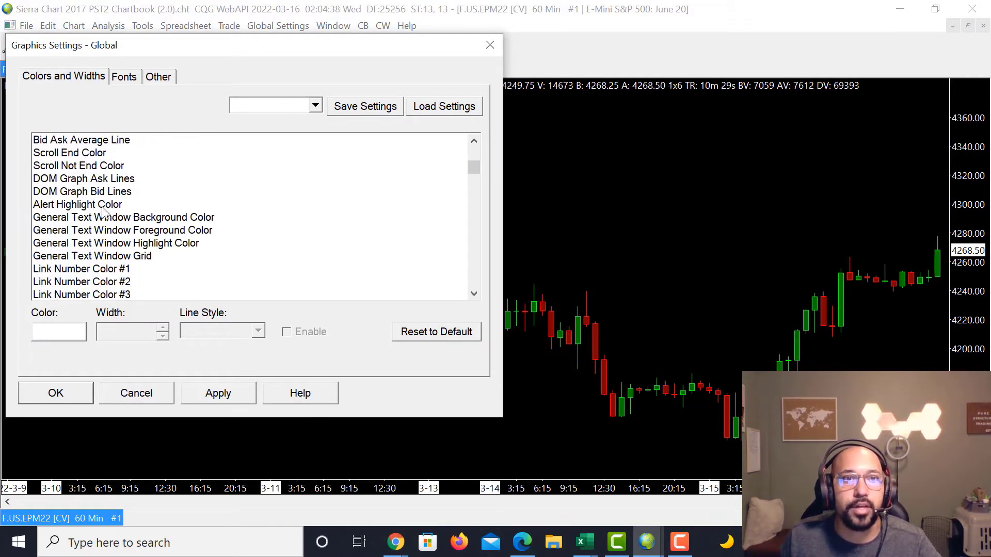
scroll(102, 212, "down", 9)
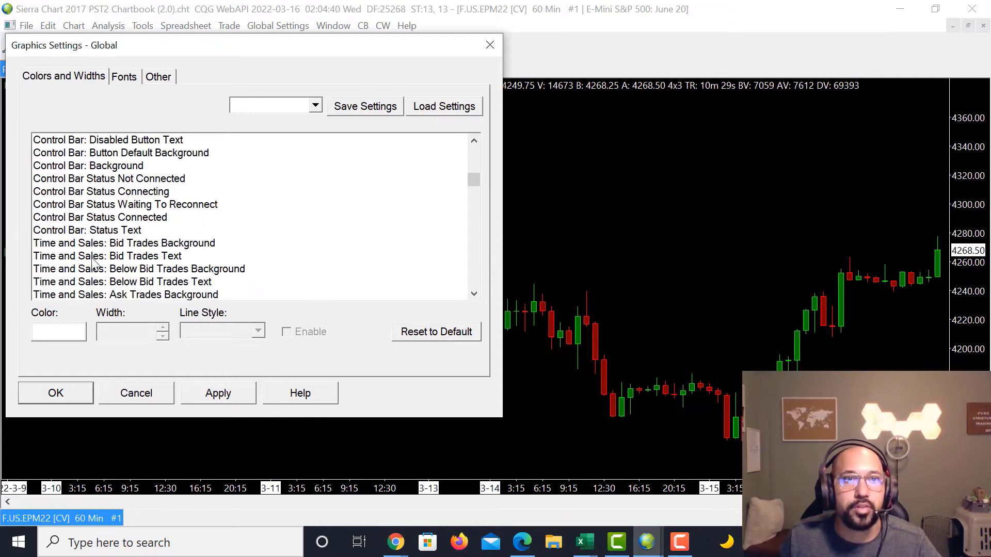
scroll(150, 246, "down", 4)
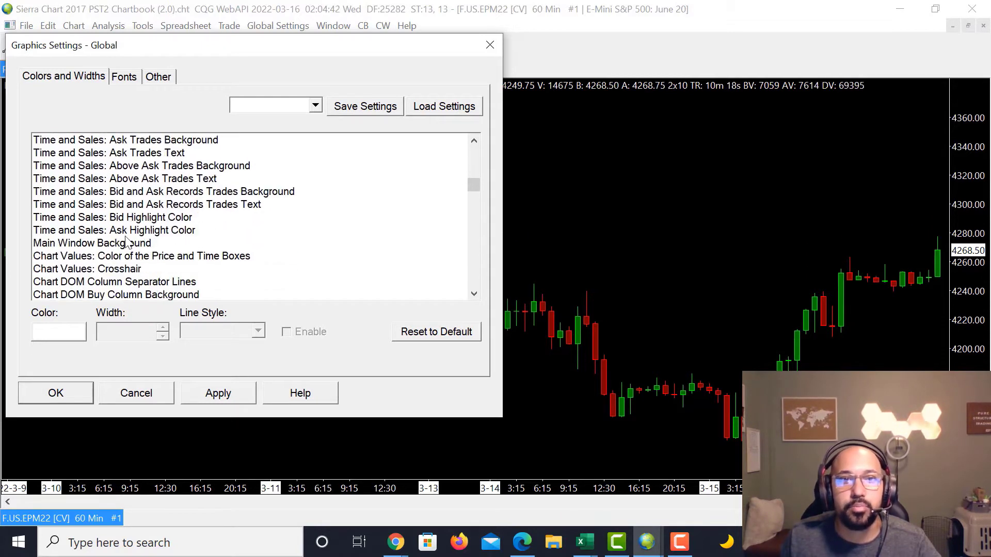
scroll(126, 242, "down", 2)
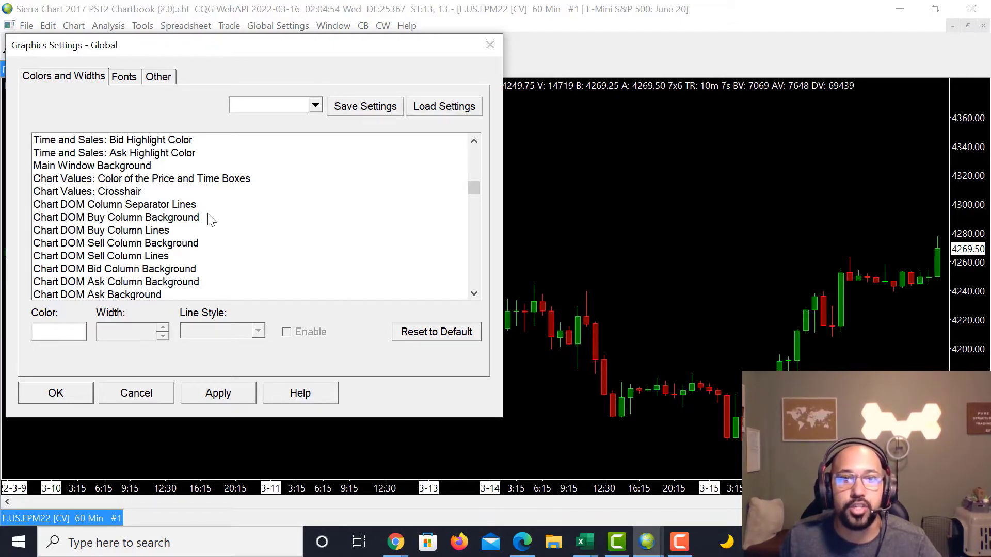
scroll(75, 229, "up", 5)
scroll(75, 231, "up", 5)
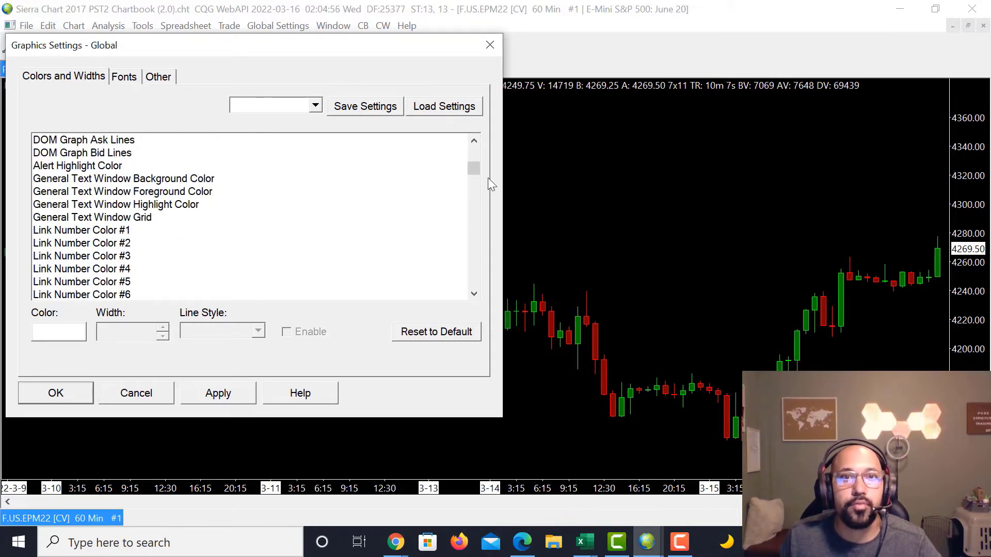
left_click_drag(475, 169, 471, 151)
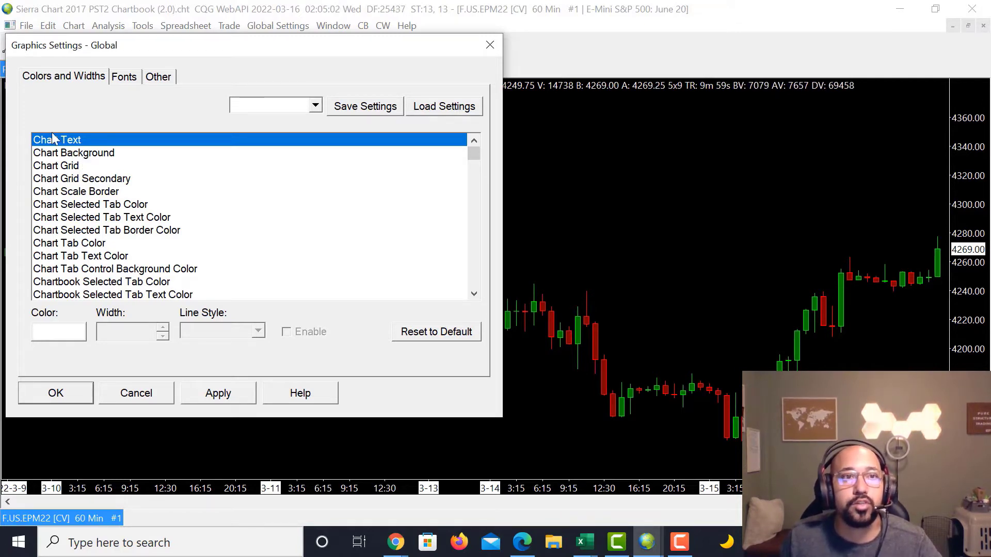
left_click(72, 154)
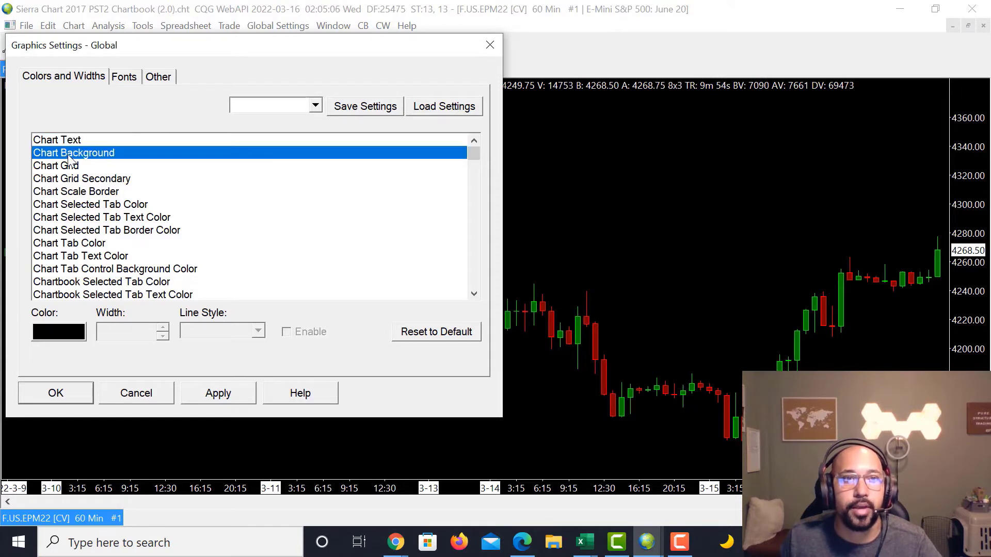
left_click(83, 143)
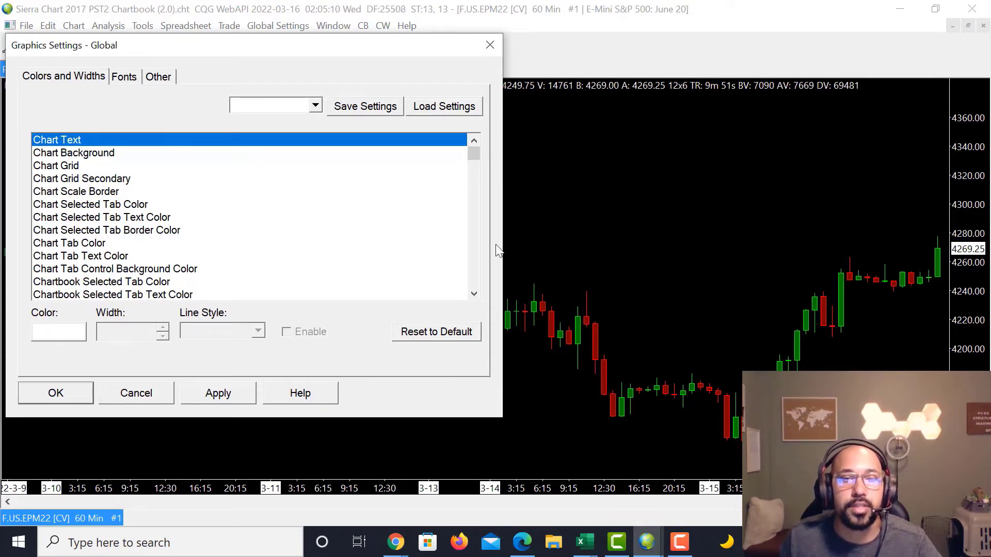
left_click(54, 154)
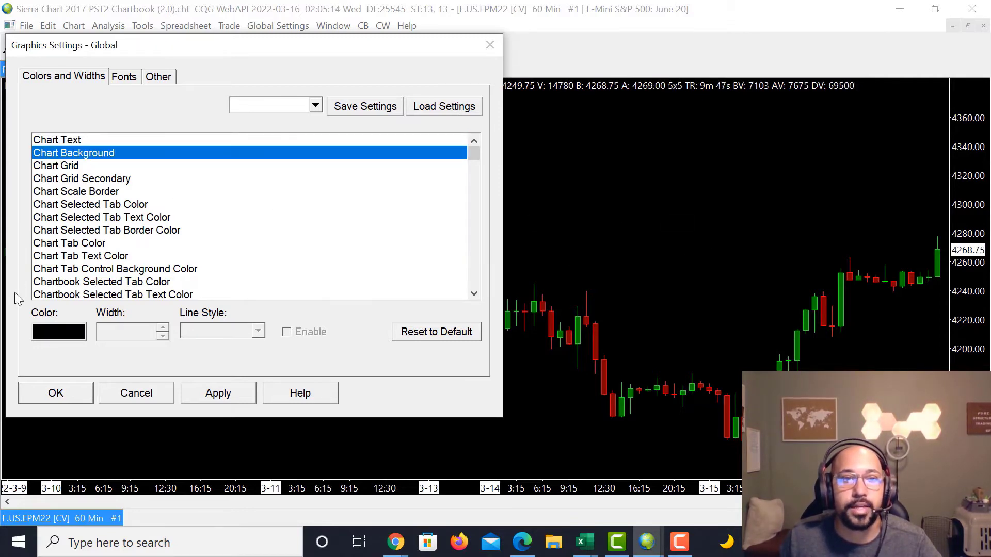
left_click(66, 338)
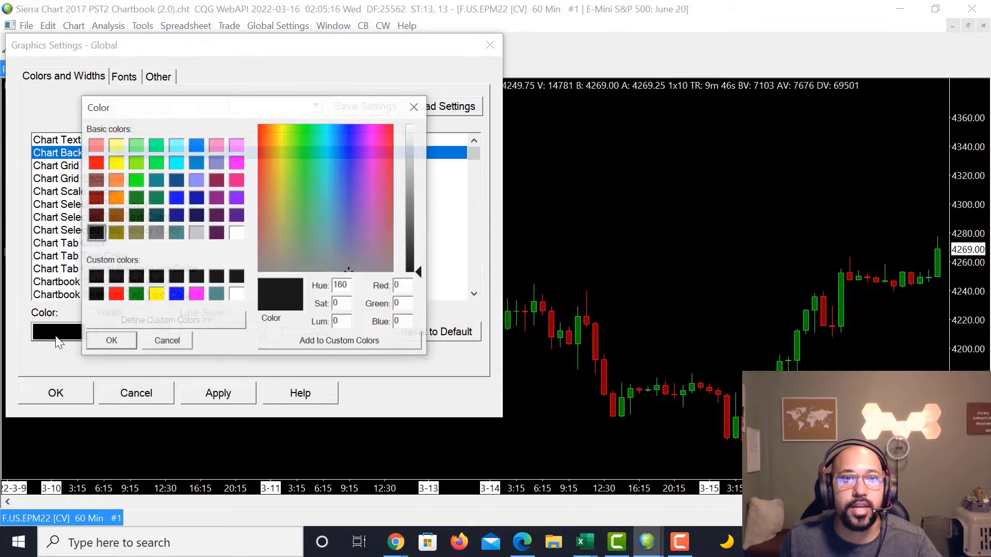
left_click(202, 234)
left_click(114, 342)
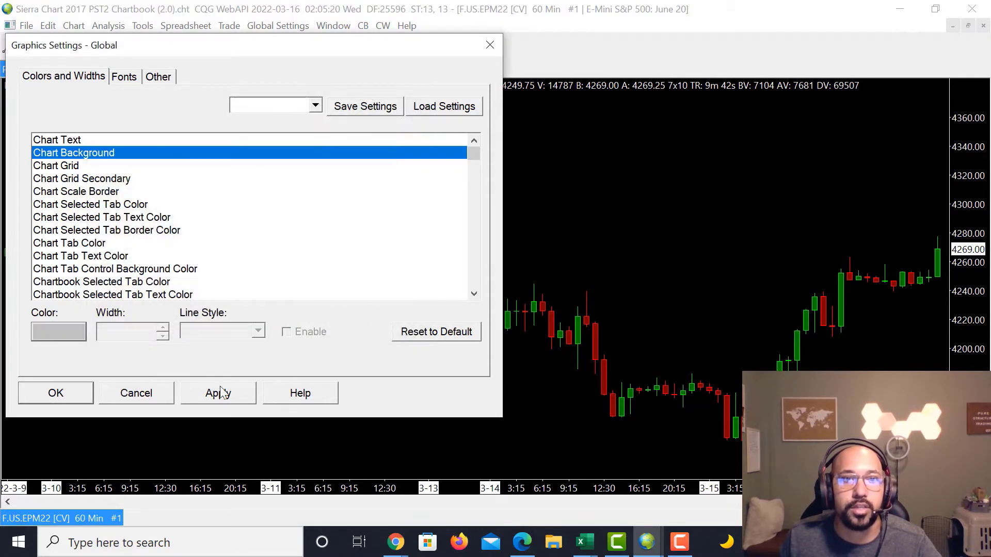
left_click(221, 391)
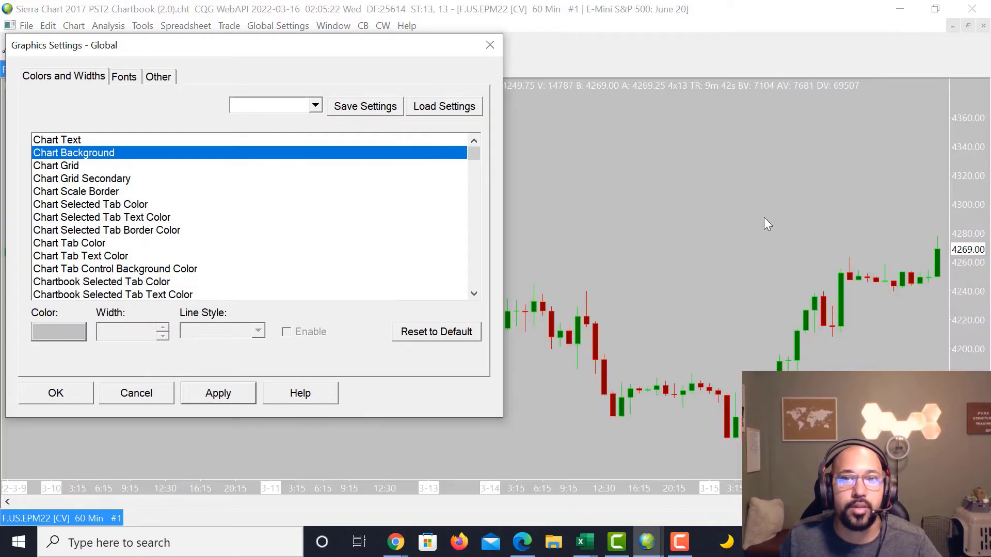
left_click(71, 337)
left_click(116, 199)
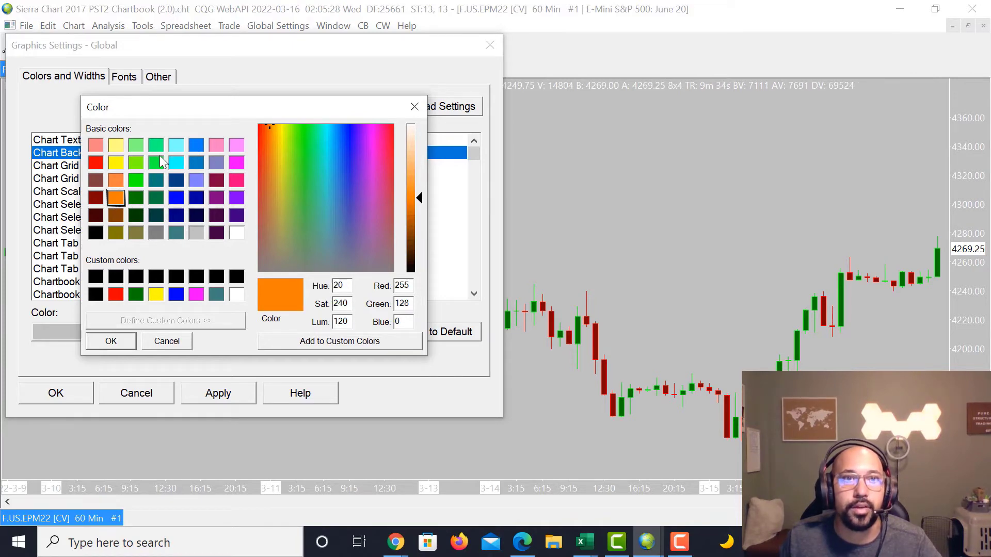
left_click(175, 196)
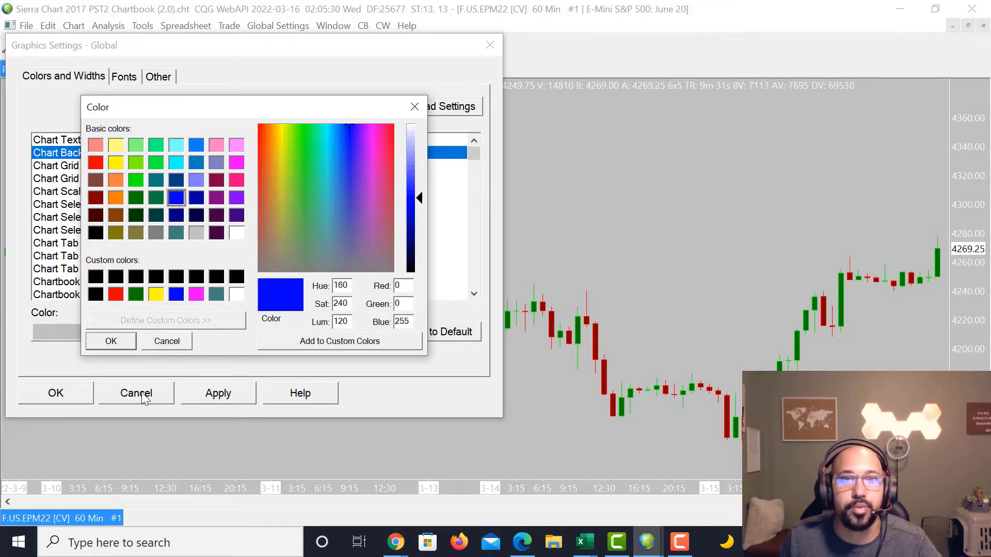
left_click(111, 342)
left_click(203, 400)
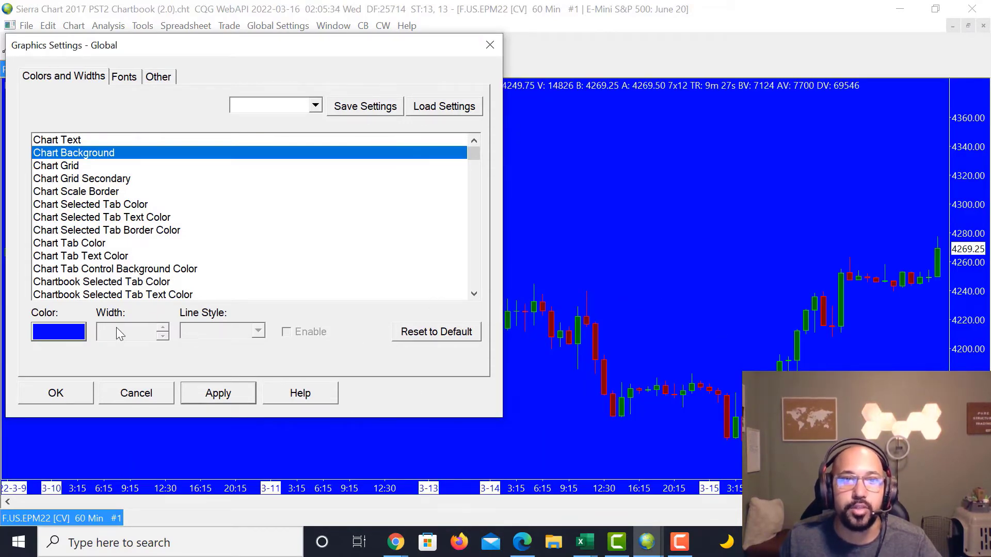
left_click(80, 333)
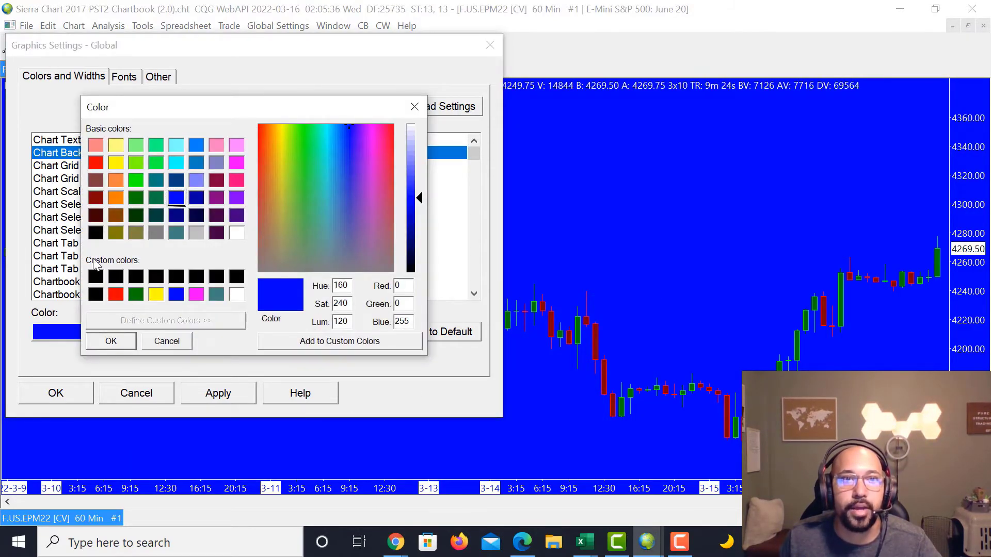
left_click(96, 233)
left_click(111, 342)
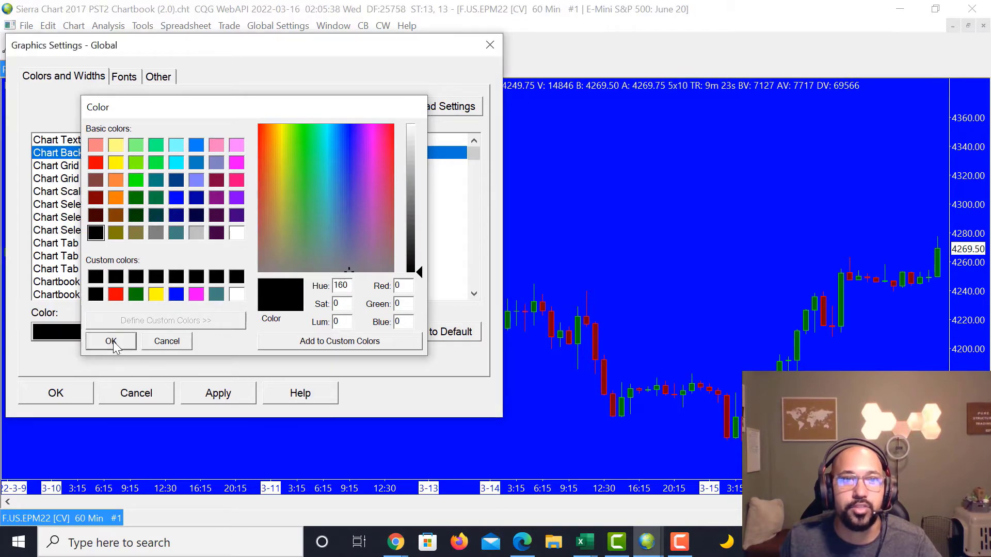
left_click(206, 395)
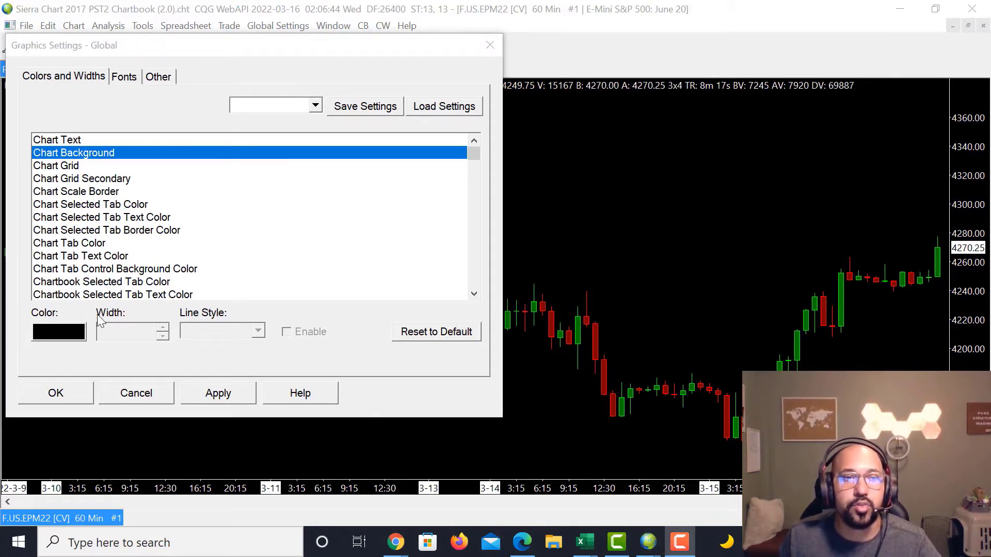
Select configuration slot 1 and save the settings under the name TEST 1
left_click(316, 105)
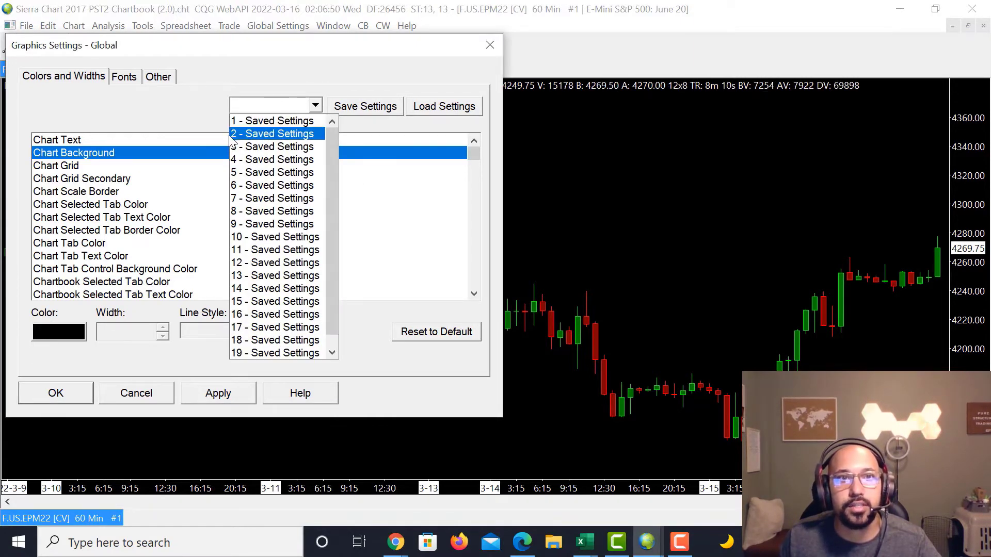
left_click(281, 121)
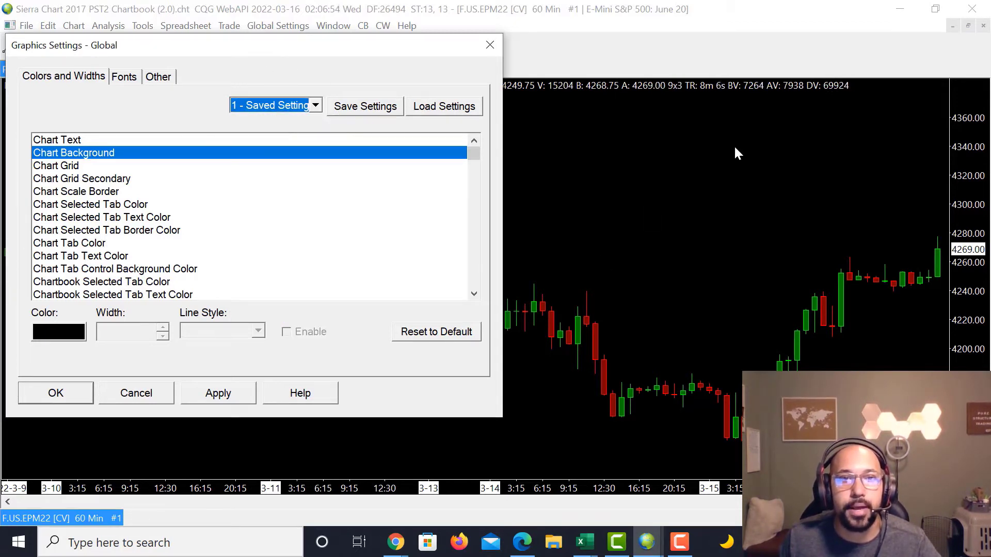
left_click(351, 113)
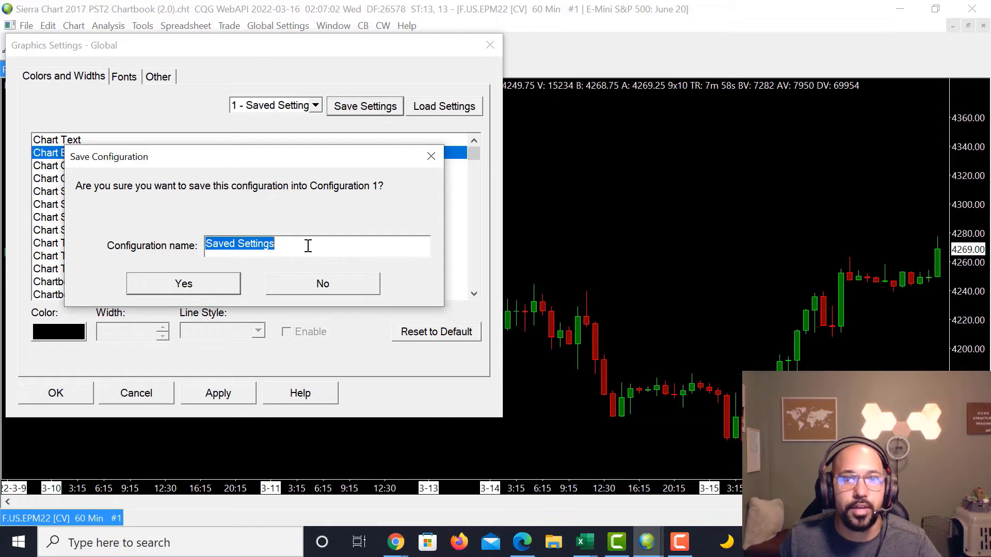
type("TEST")
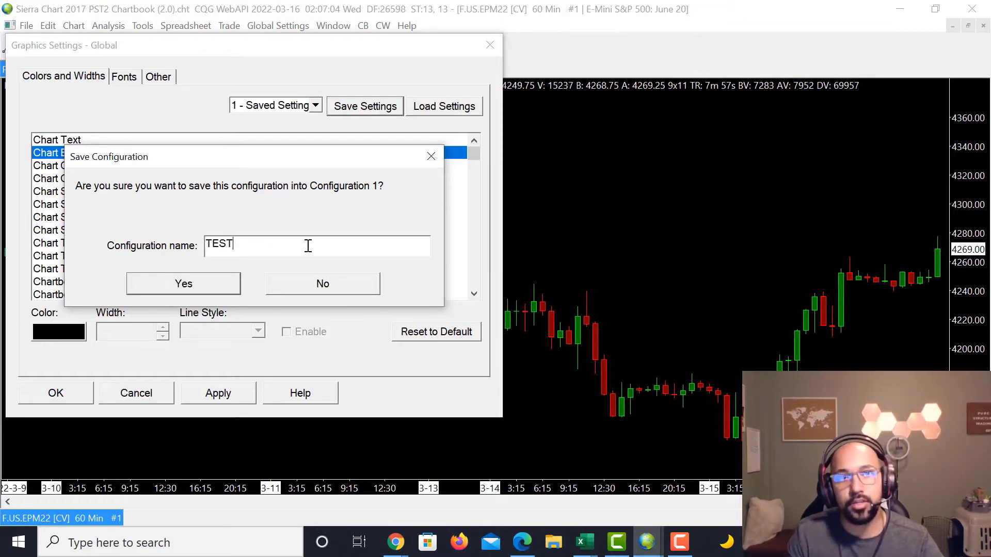
type(" 1")
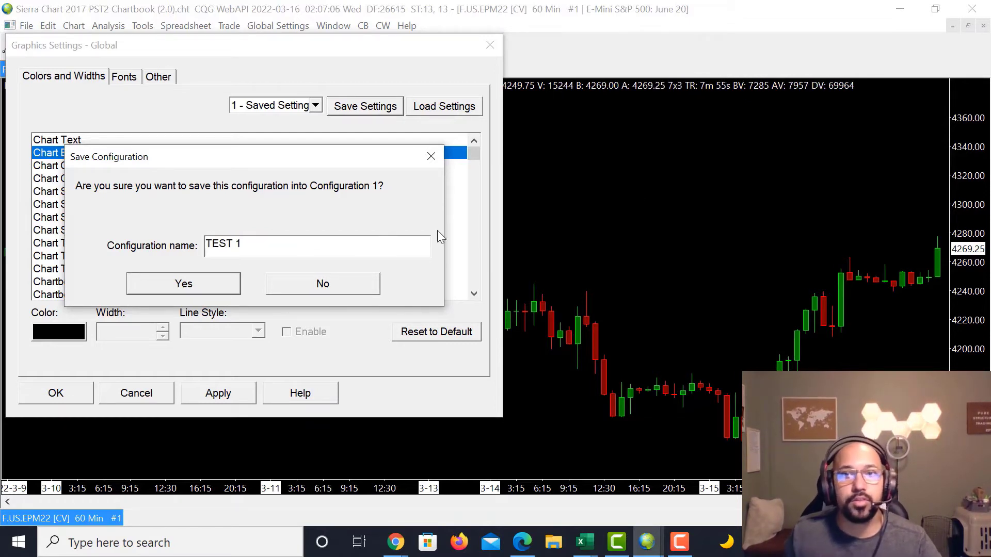
Confirm TEST 1 in slot 1, then change the Chart Background colour to light grey
left_click(198, 282)
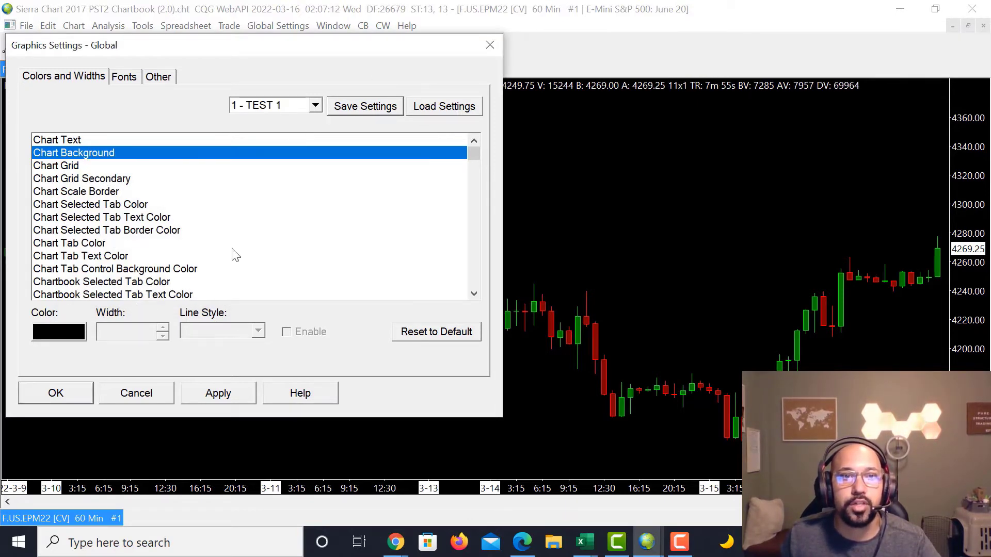
left_click(60, 327)
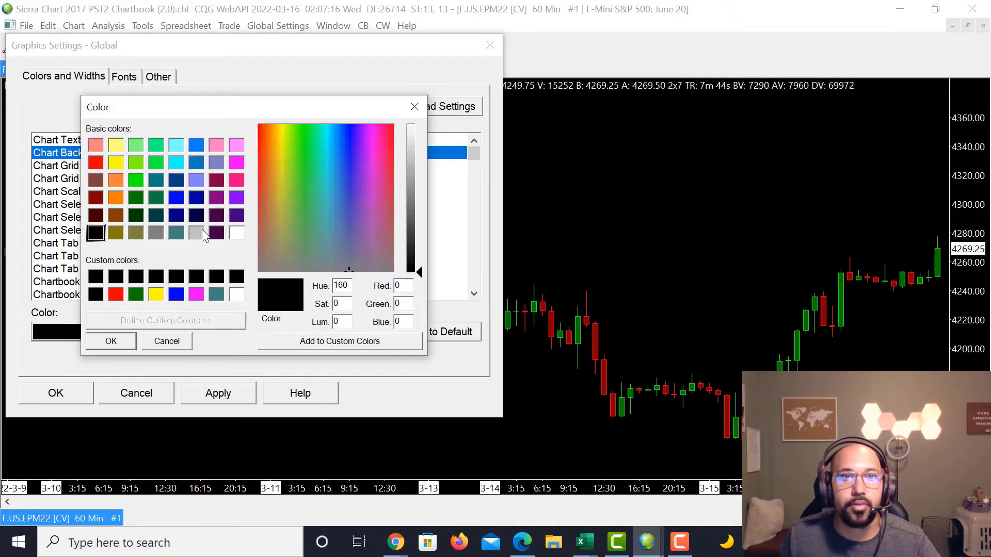
left_click(197, 233)
left_click(112, 340)
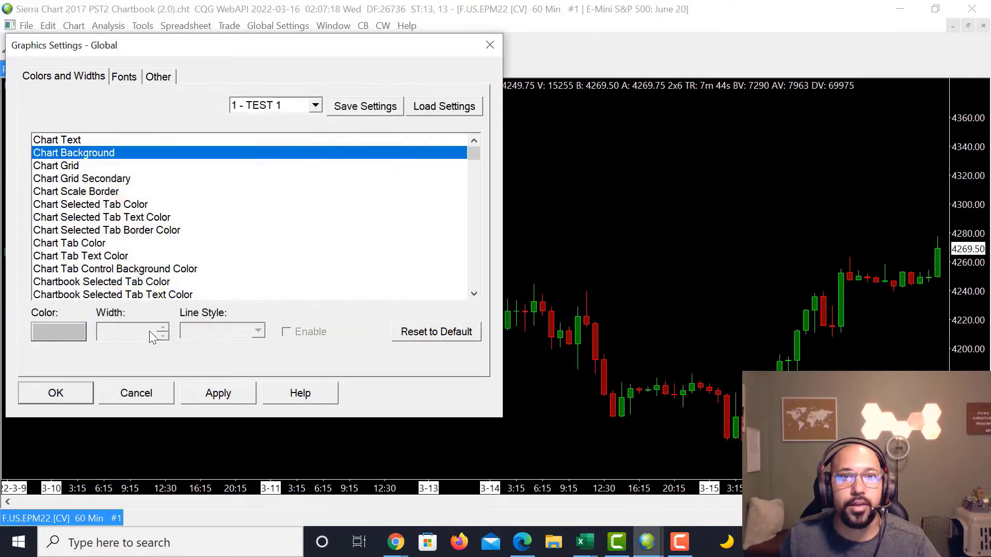
left_click(315, 106)
scroll(289, 155, "up", 4)
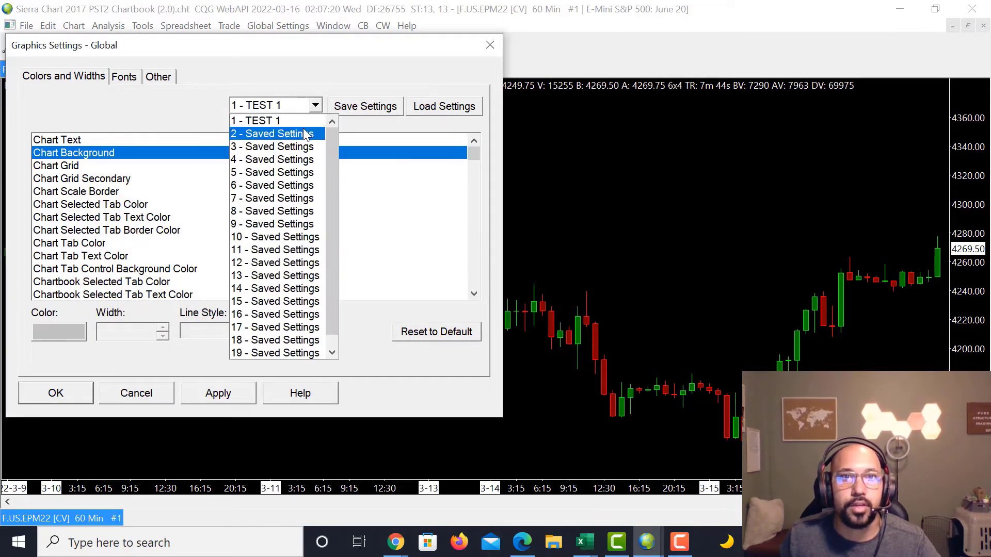
Save the light grey settings to slot 2 as TEST 2, then browse the colour items list
left_click(303, 133)
left_click(373, 106)
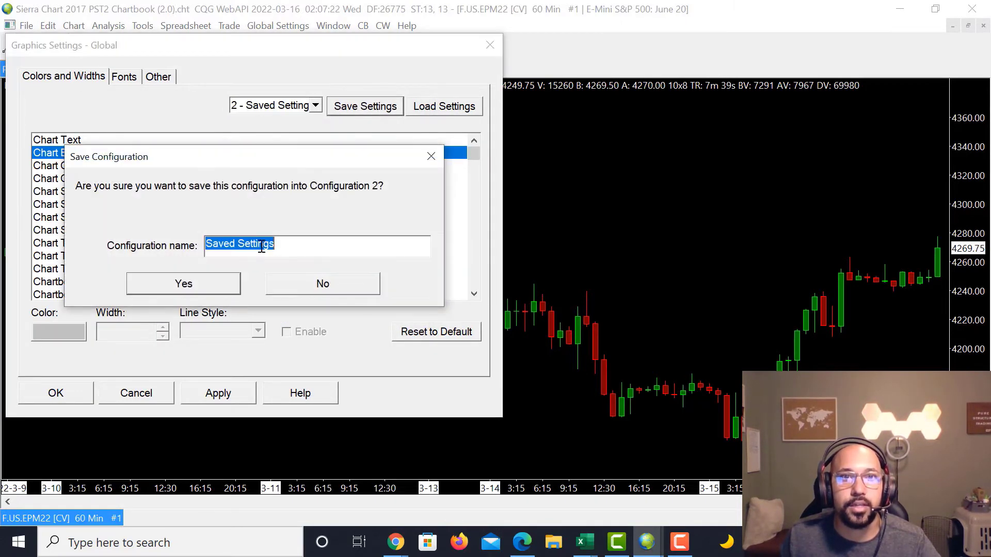
type("TEST 2")
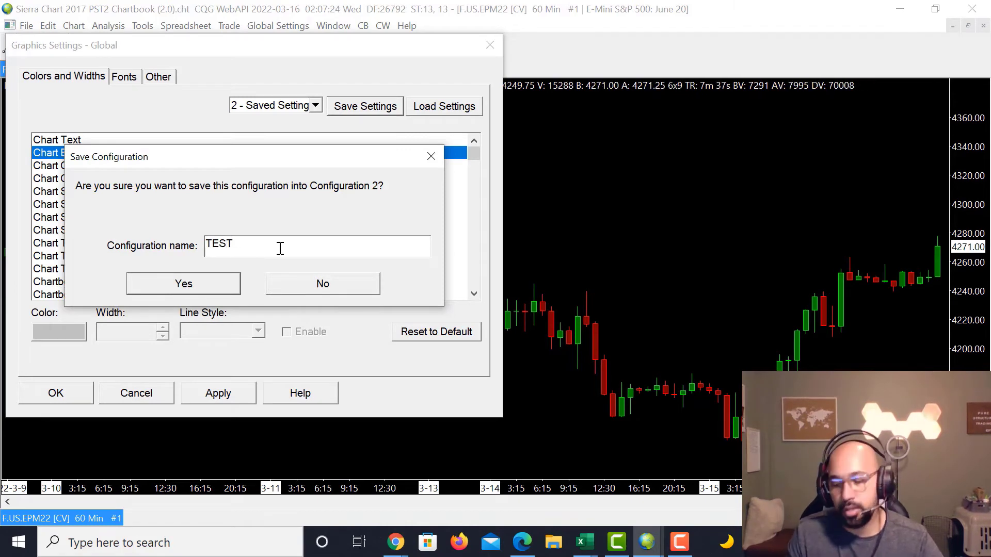
left_click(198, 286)
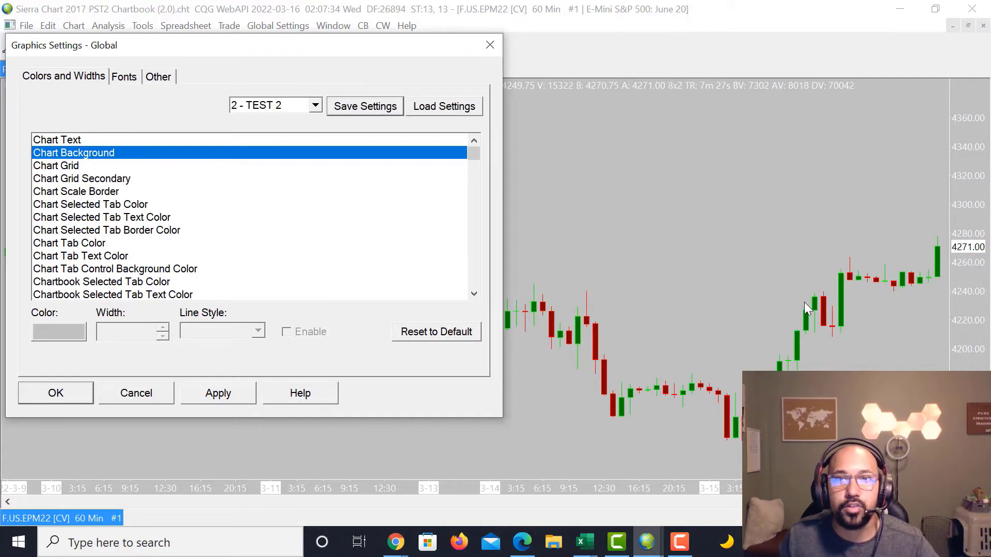
scroll(169, 218, "down", 5)
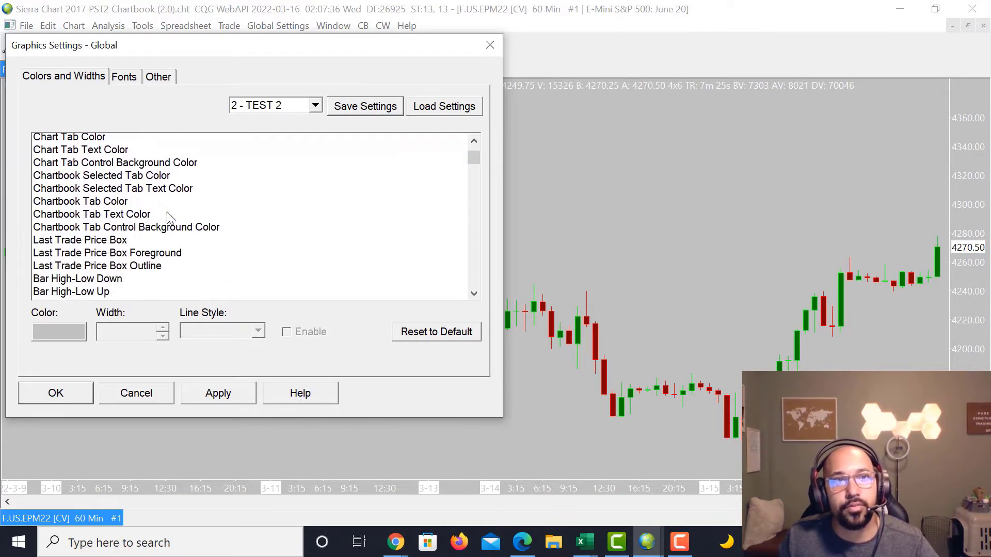
scroll(169, 217, "up", 2)
scroll(111, 220, "down", 3)
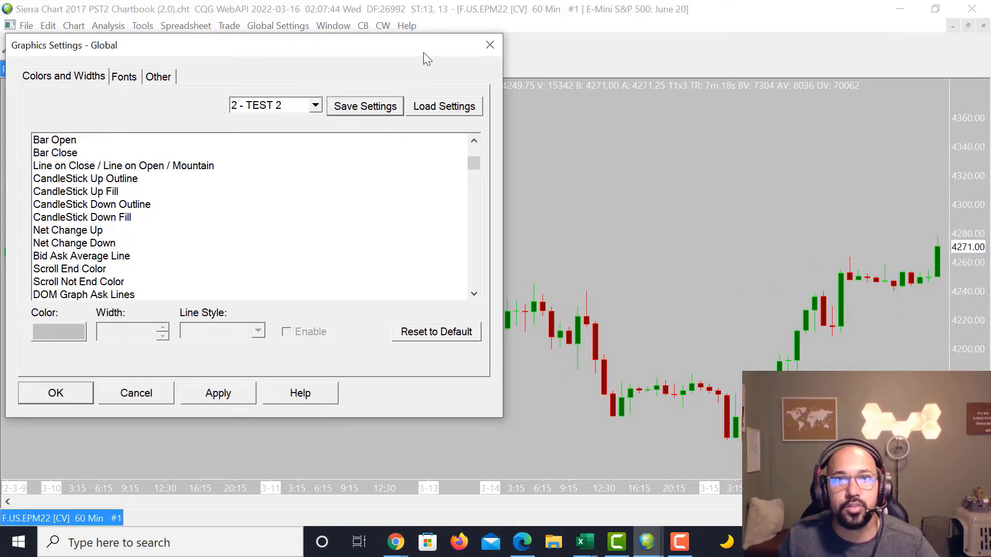
scroll(354, 217, "down", 8)
scroll(355, 217, "up", 1)
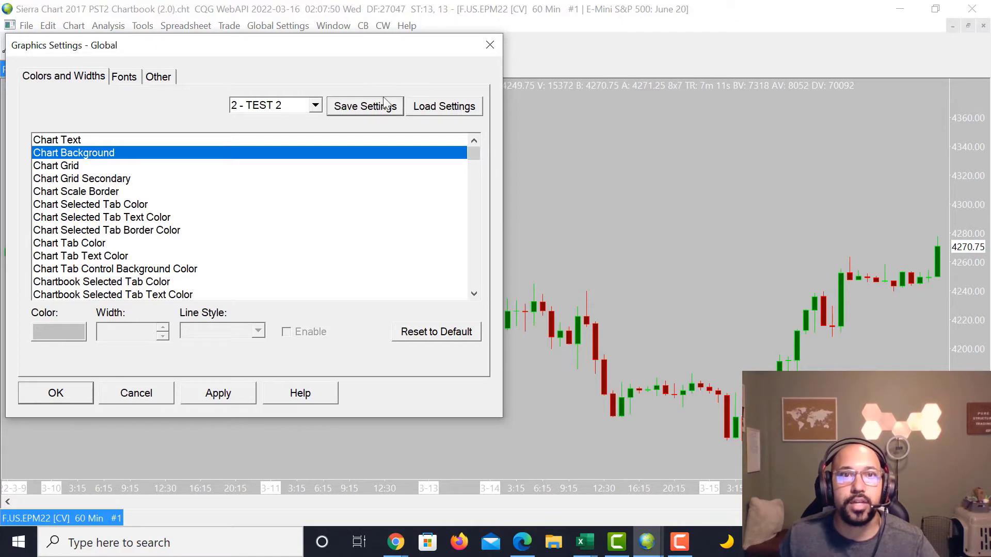
Load the TEST 1 graphics configuration to restore the black background, apply it, and close the dialog
left_click(315, 106)
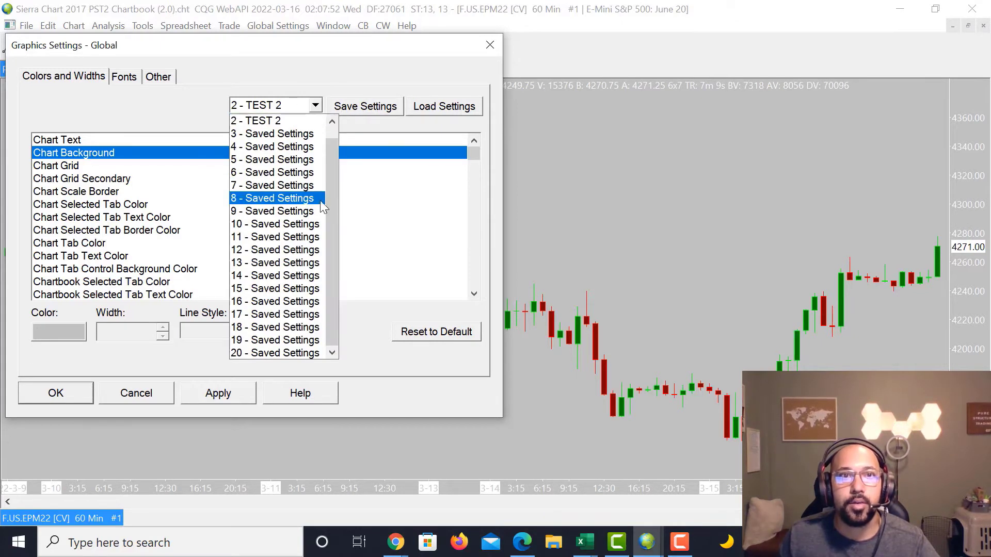
scroll(309, 165, "up", 1)
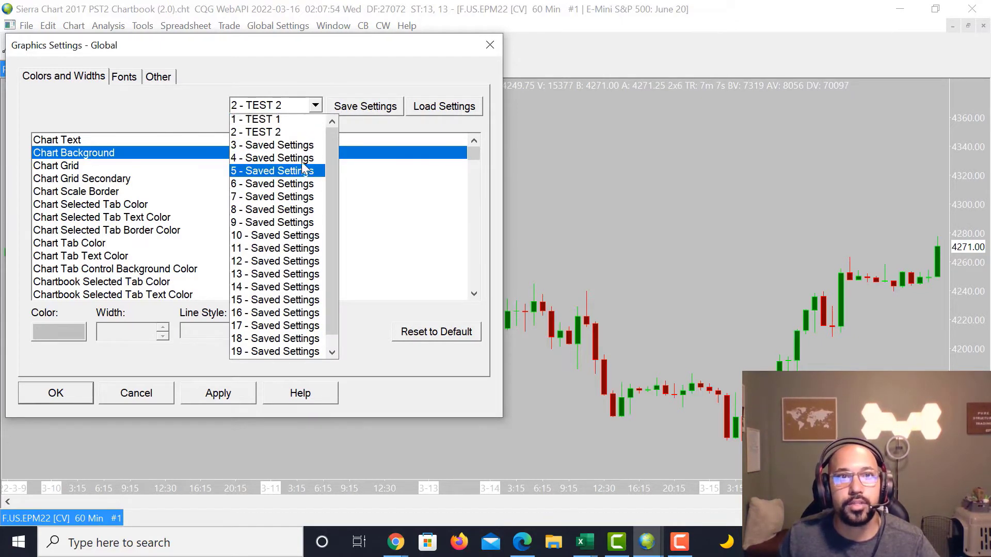
left_click(281, 126)
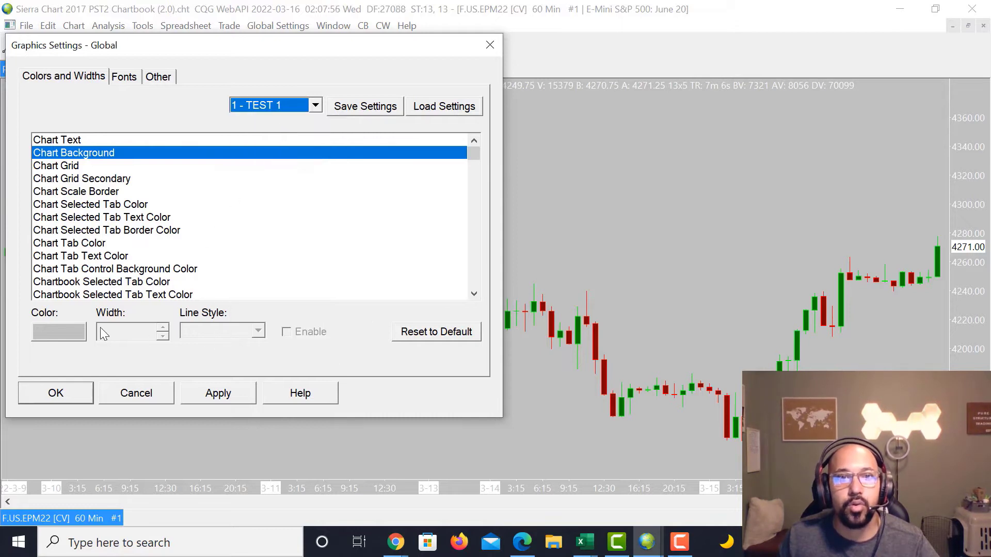
left_click(220, 398)
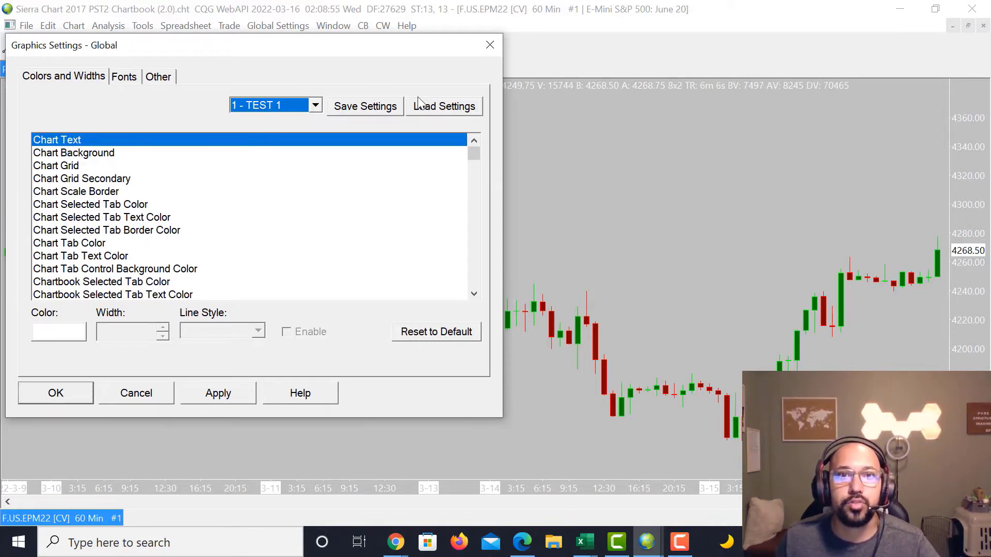
left_click(449, 109)
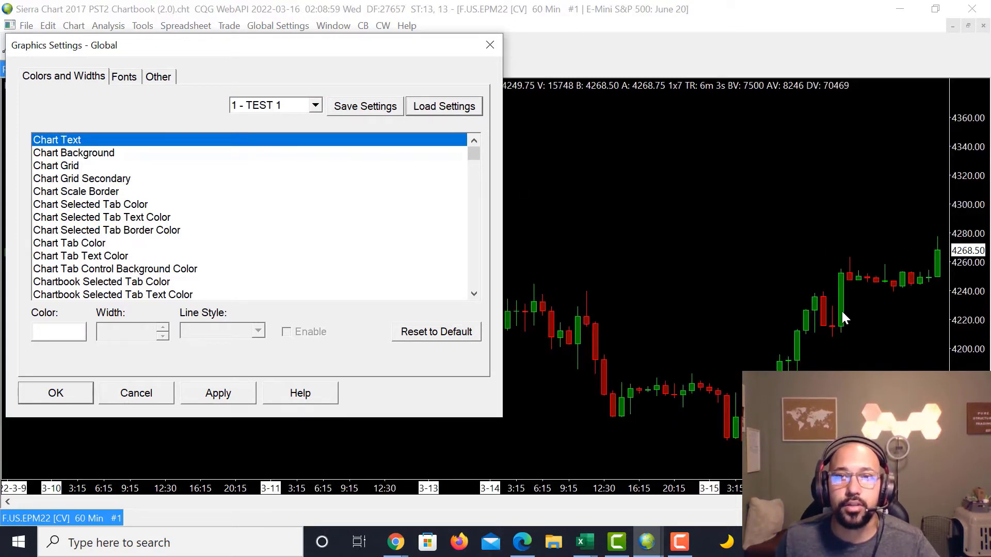
left_click(199, 396)
left_click(137, 393)
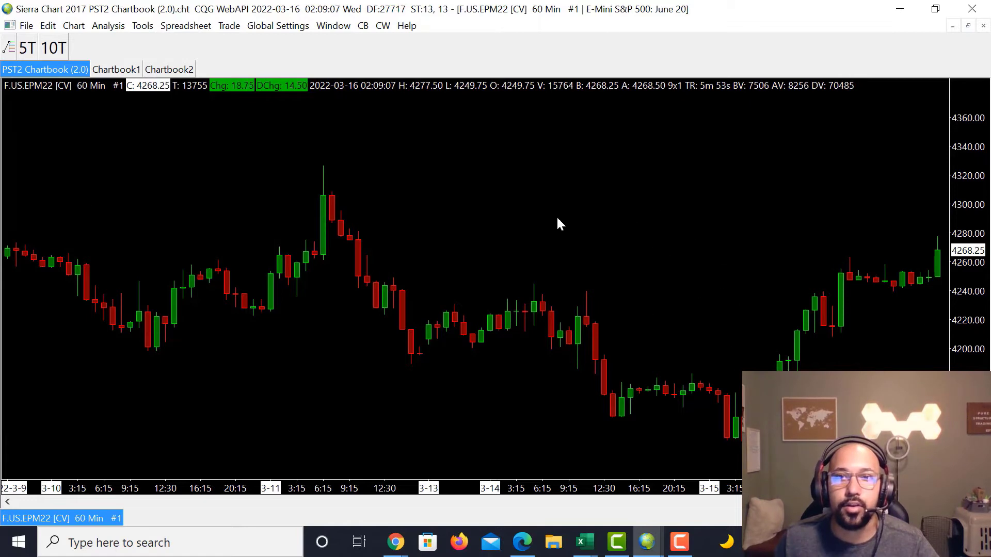
Open Graphics Settings - Global from the Global Settings menu
scroll(733, 338, "right", 3)
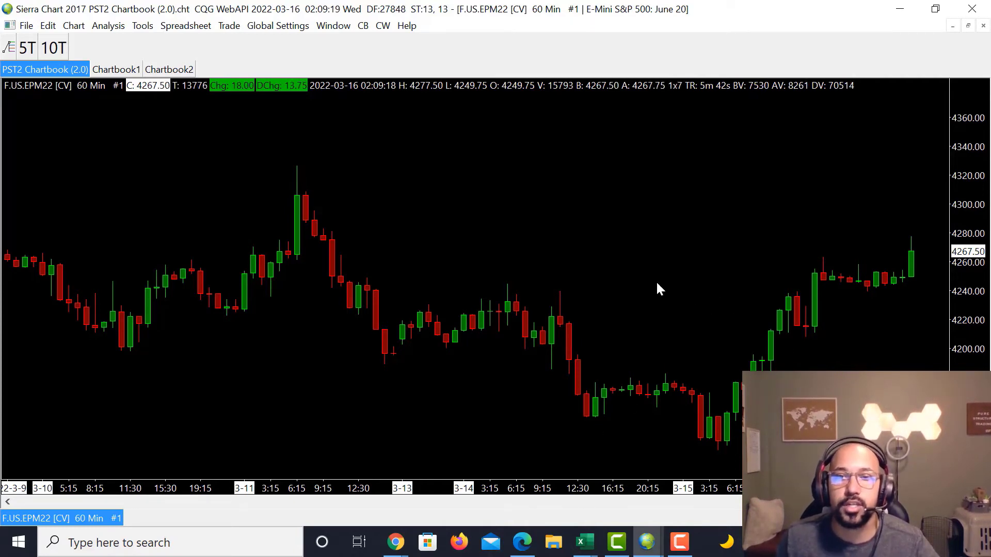
left_click(291, 27)
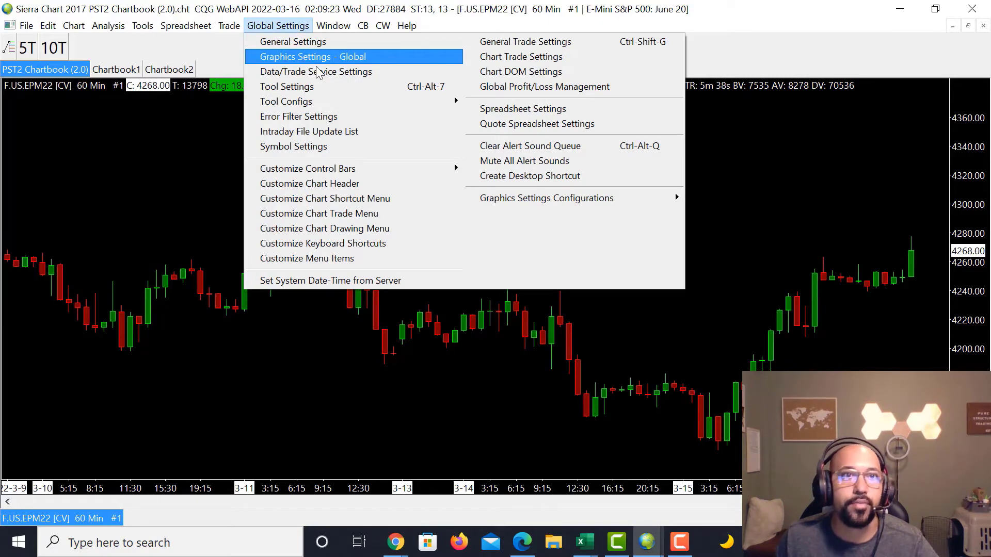
left_click(829, 342)
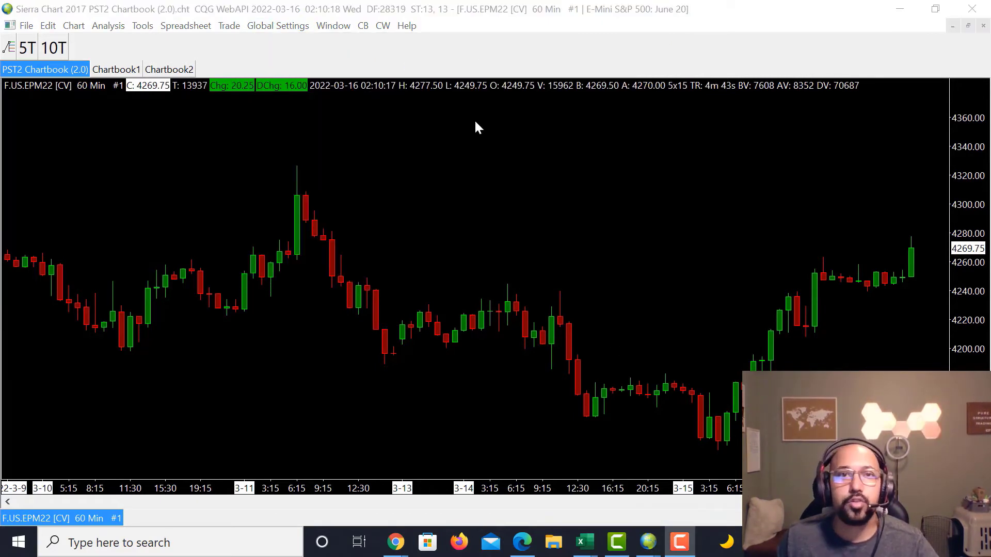
left_click(280, 23)
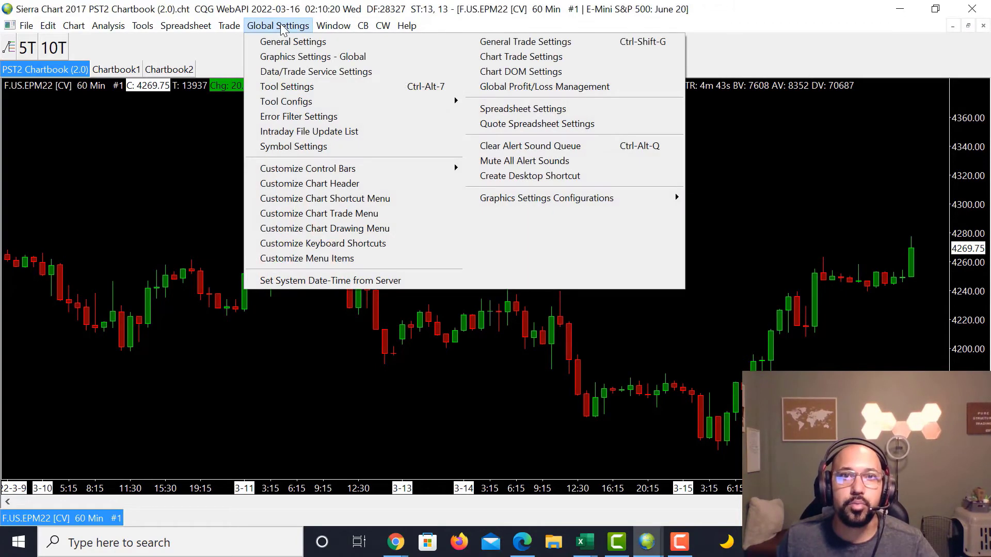
left_click(296, 57)
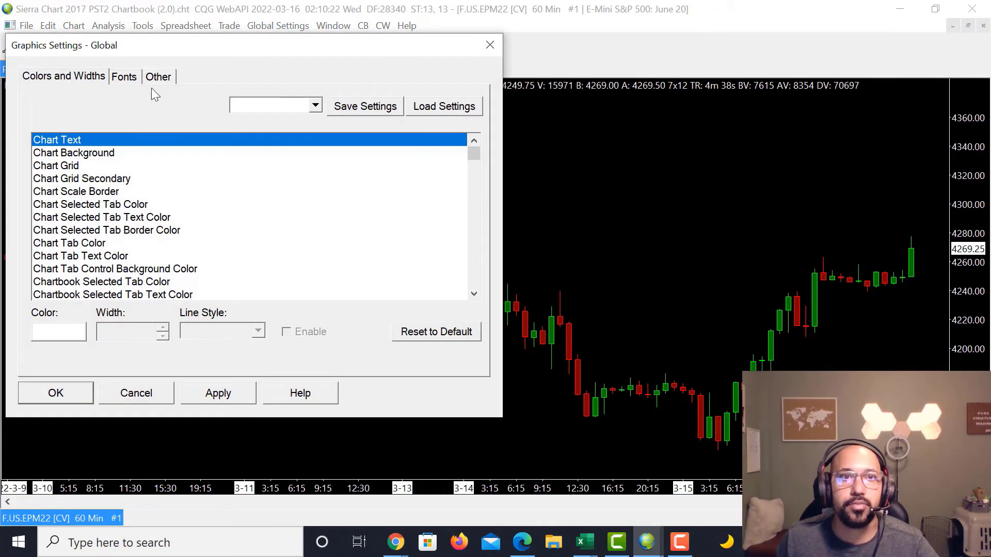
Review the Fonts, Other and Colors and Widths tabs, then close Graphics Settings - Global
left_click(125, 77)
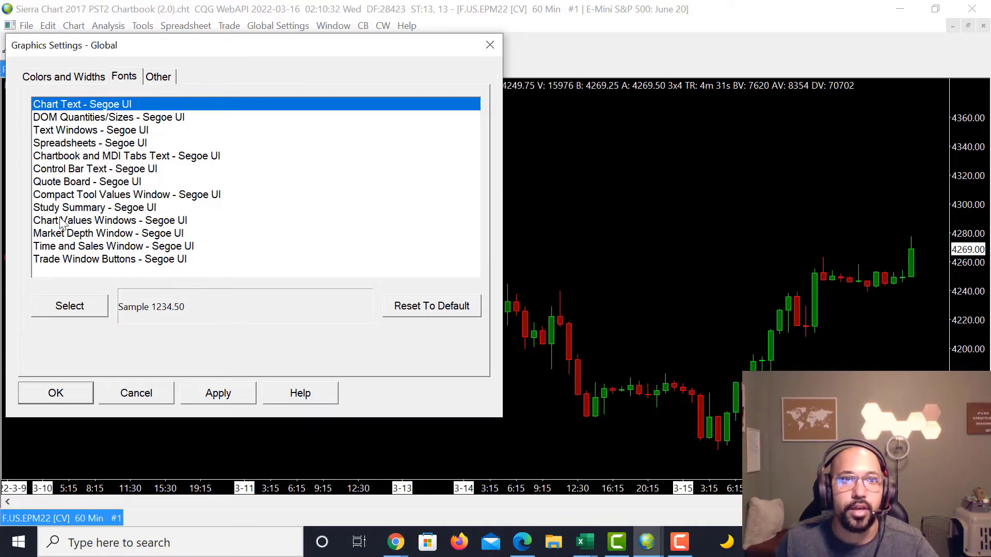
left_click(158, 78)
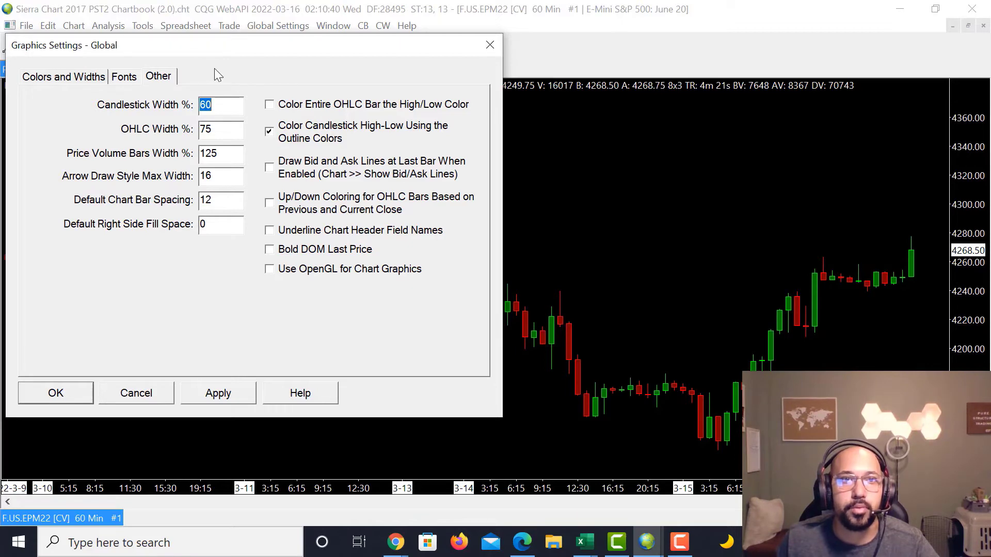
left_click(123, 77)
left_click(66, 80)
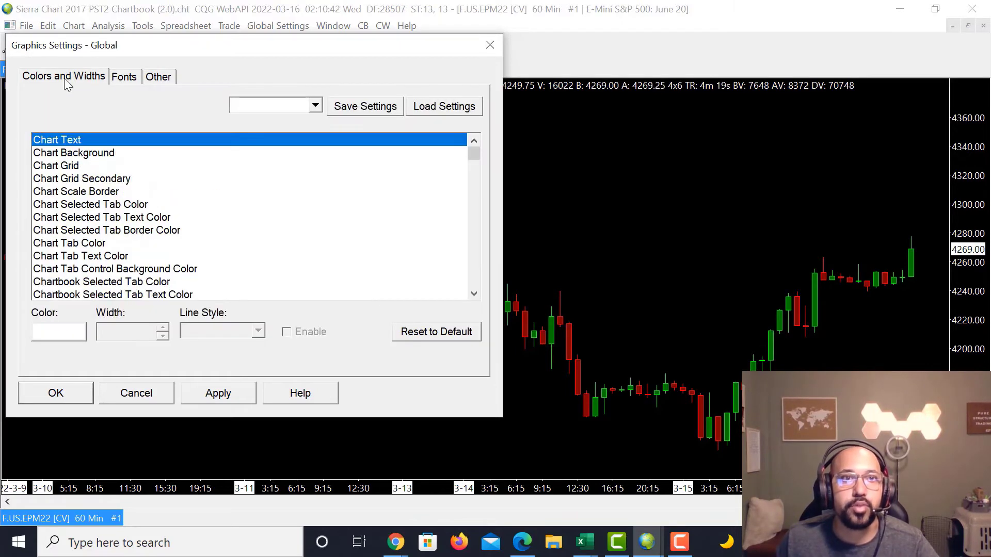
left_click(123, 79)
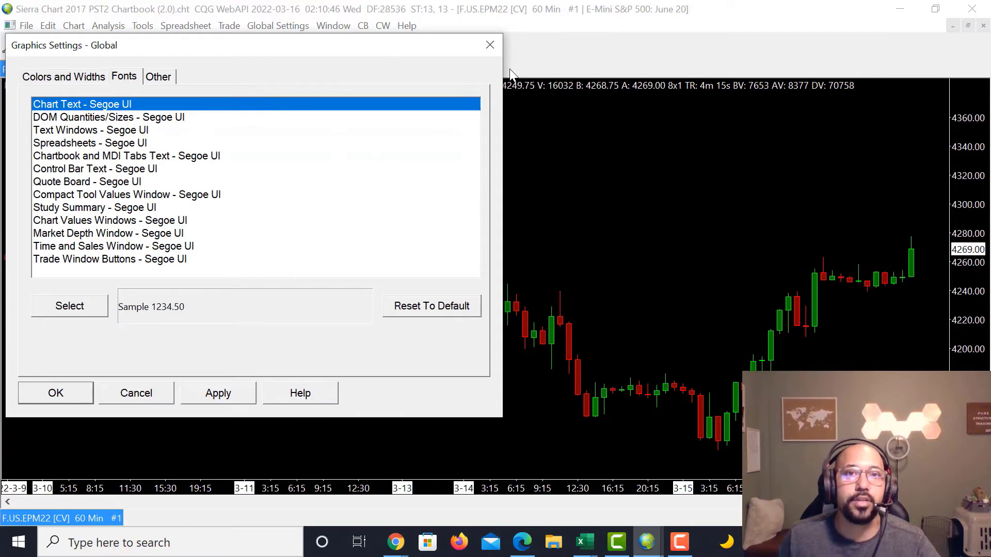
left_click(497, 43)
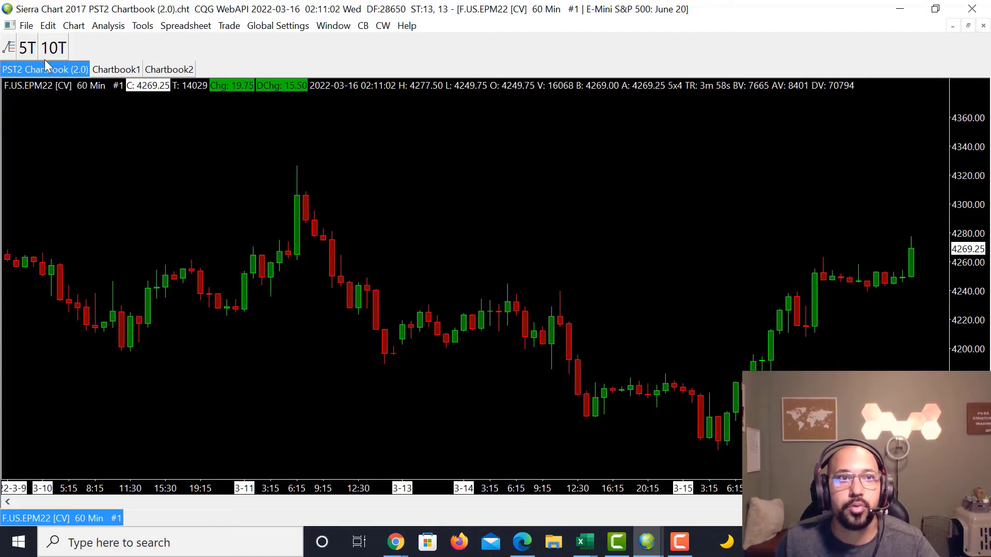
Show Chartbook1 and compress the ESM0-CME 60-minute bars to reveal earlier dates
left_click(26, 26)
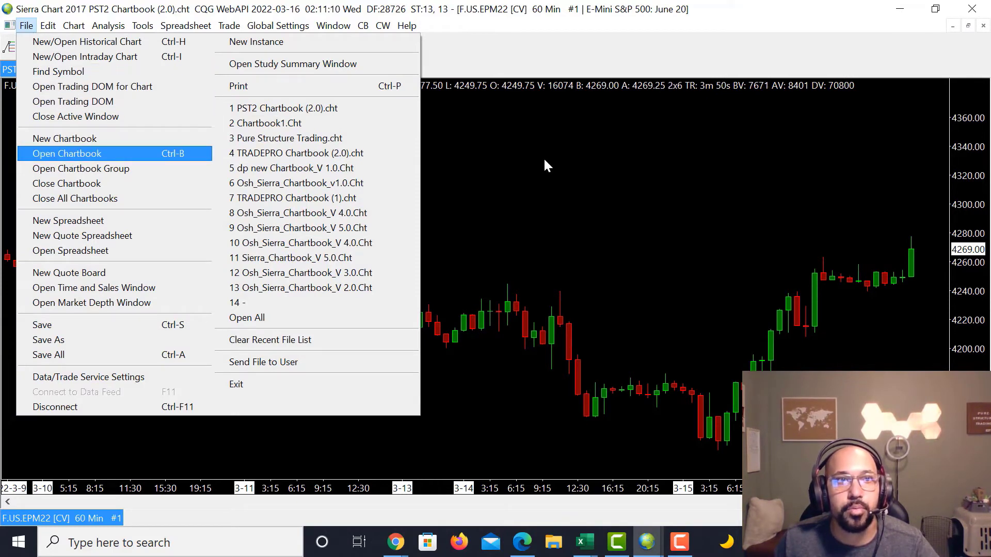
left_click(596, 165)
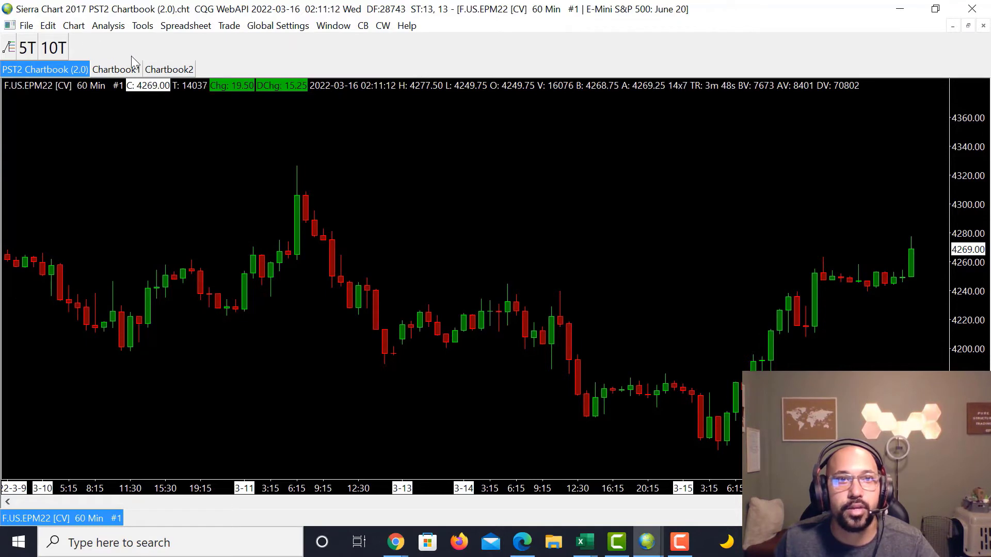
left_click(122, 72)
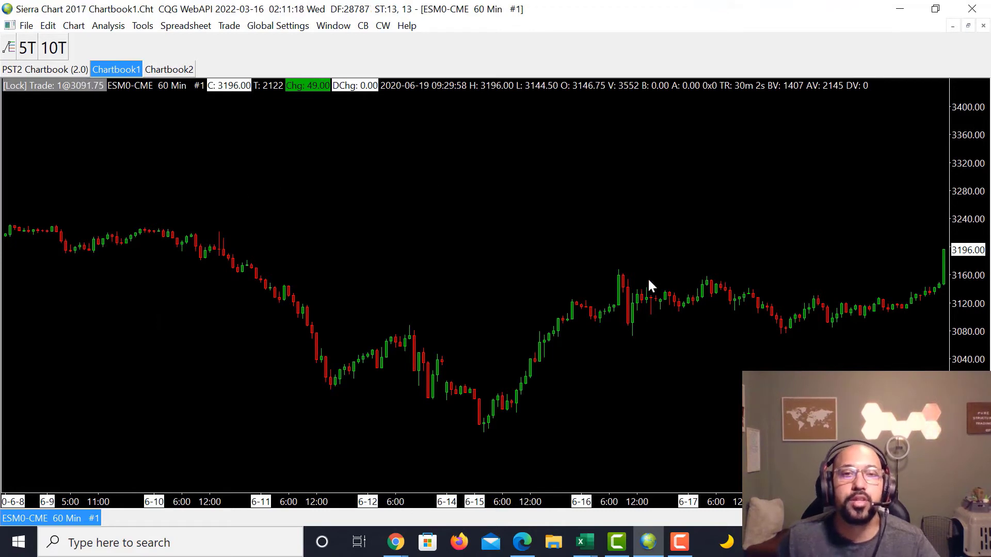
left_click_drag(504, 509, 545, 511)
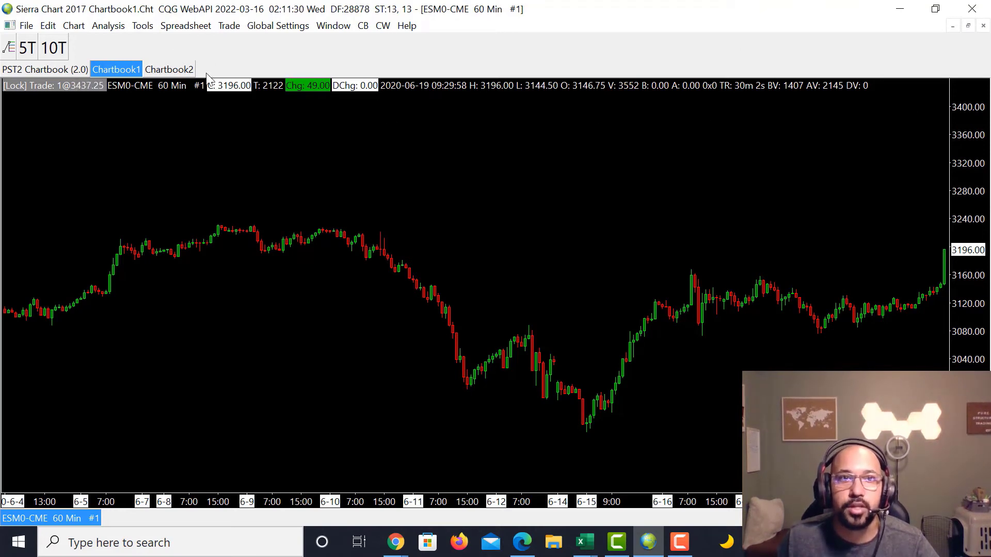
left_click(162, 71)
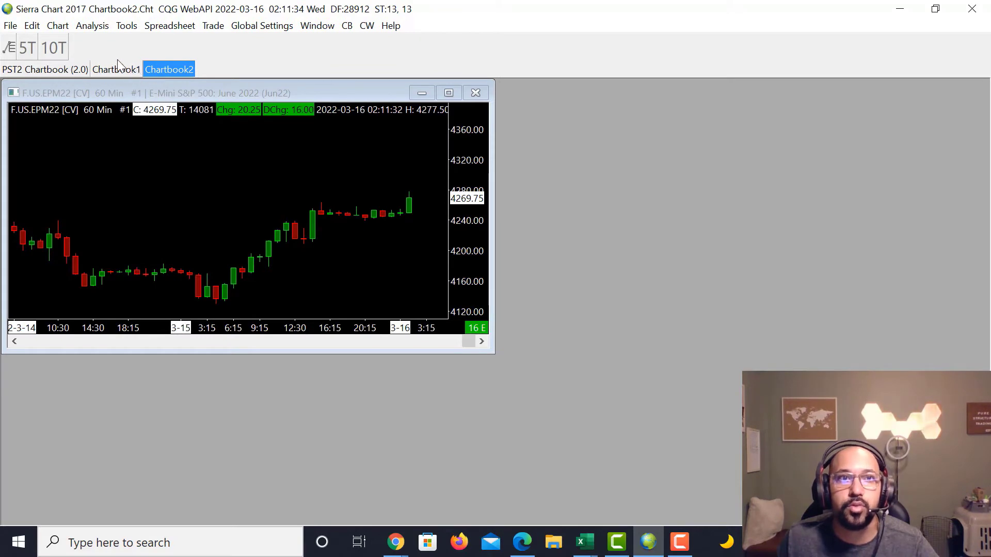
left_click(119, 69)
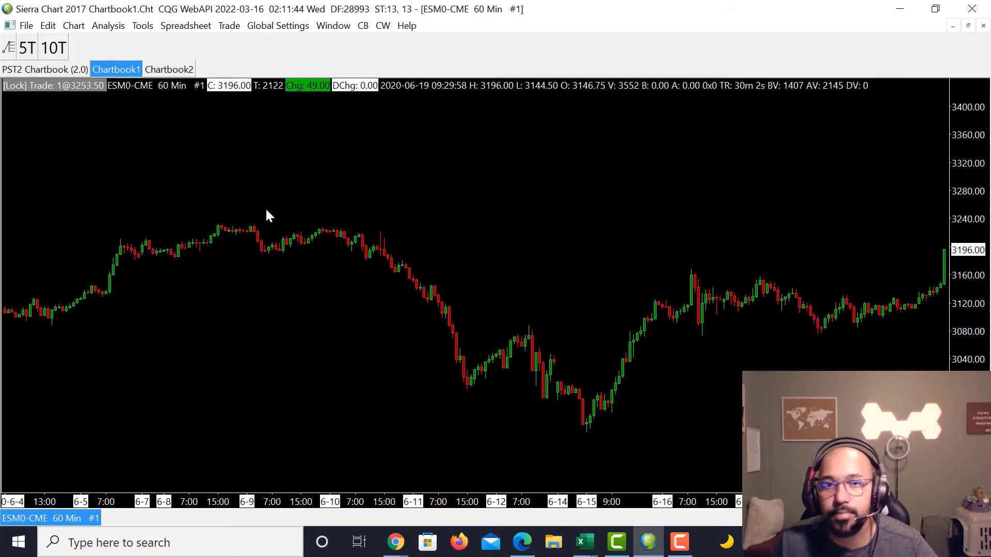
Restore the maximized ESM0-CME chart to a floating window and resize its edges
left_click(968, 25)
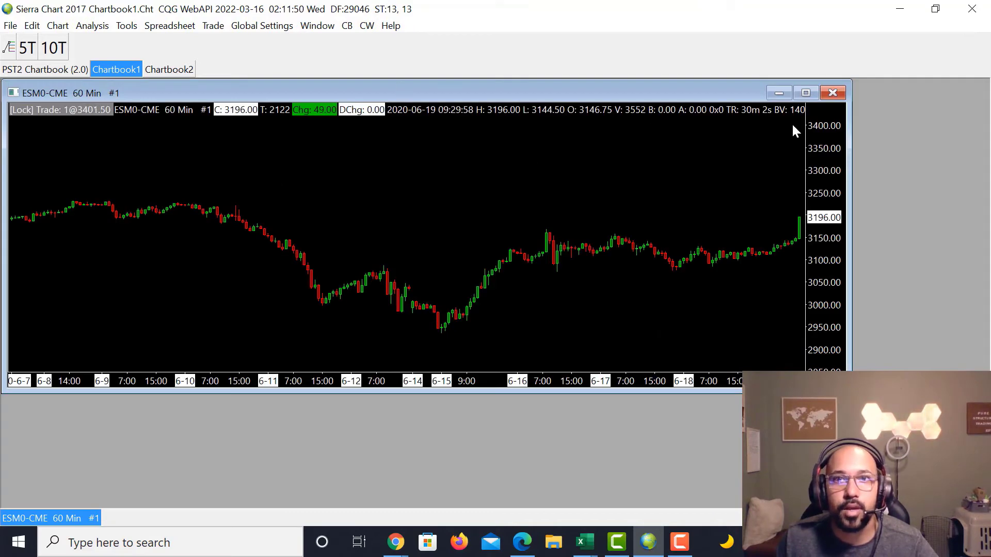
left_click_drag(482, 136, 495, 160)
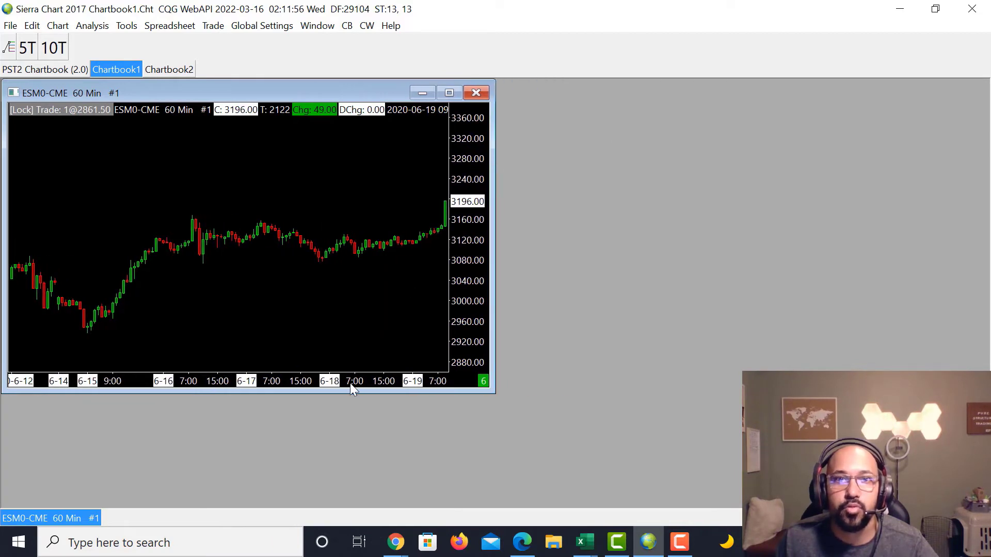
left_click_drag(334, 394, 346, 316)
left_click_drag(493, 175, 561, 175)
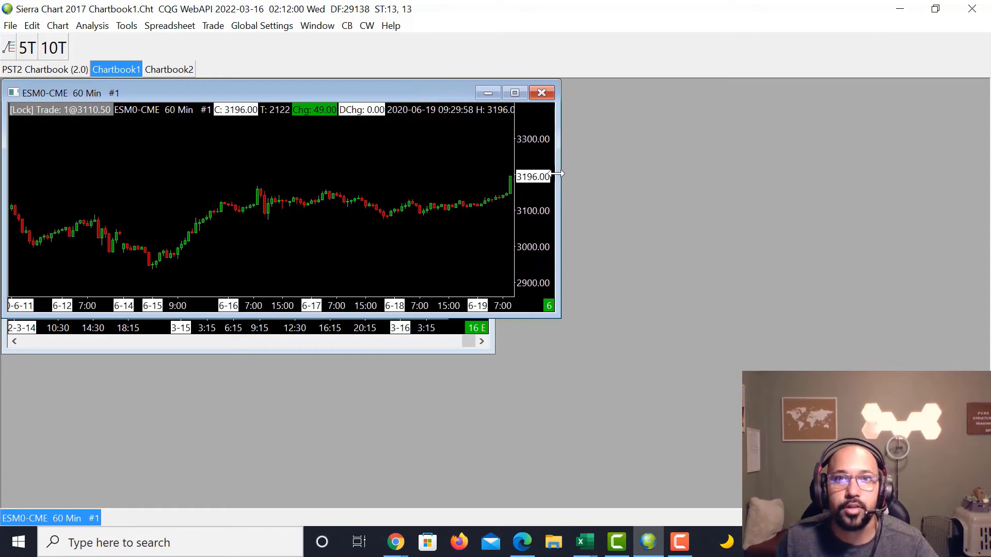
Close and confirm removal of the F.US.EPM22 [CV] chart window
left_click(317, 345)
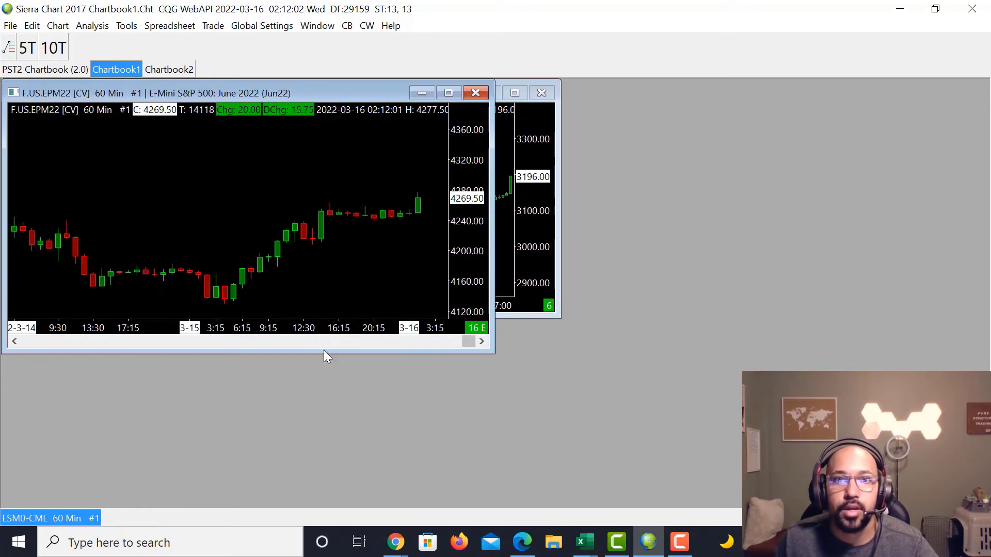
left_click(476, 92)
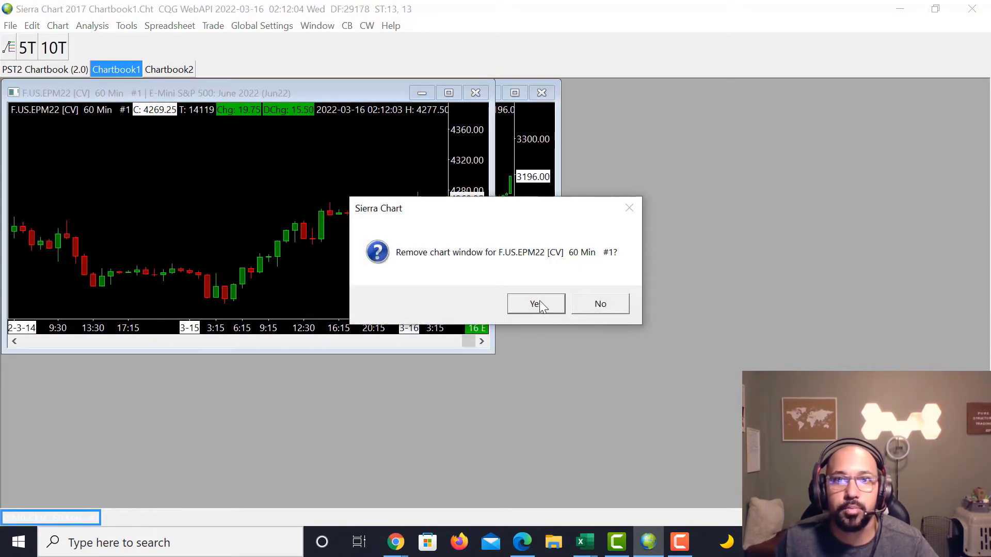
left_click(536, 303)
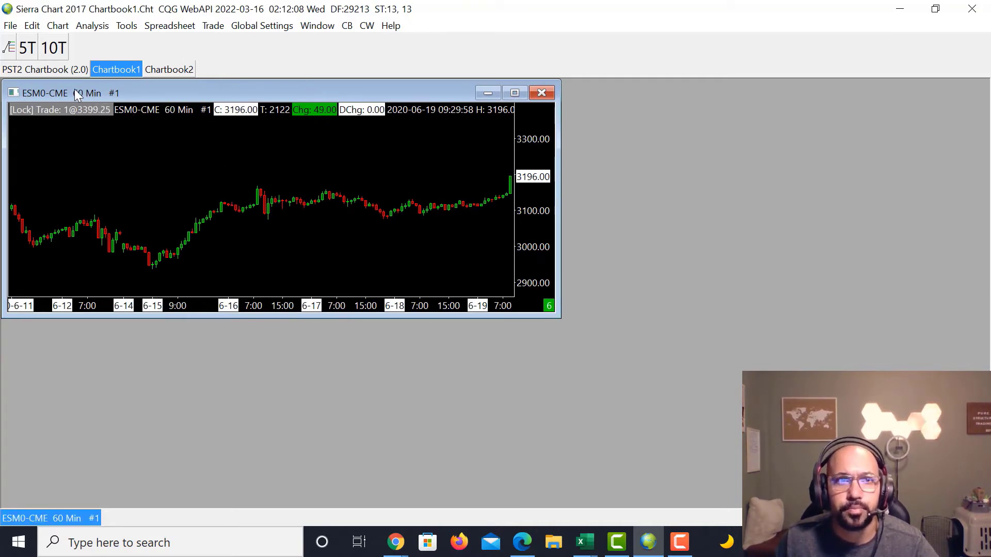
left_click(13, 94)
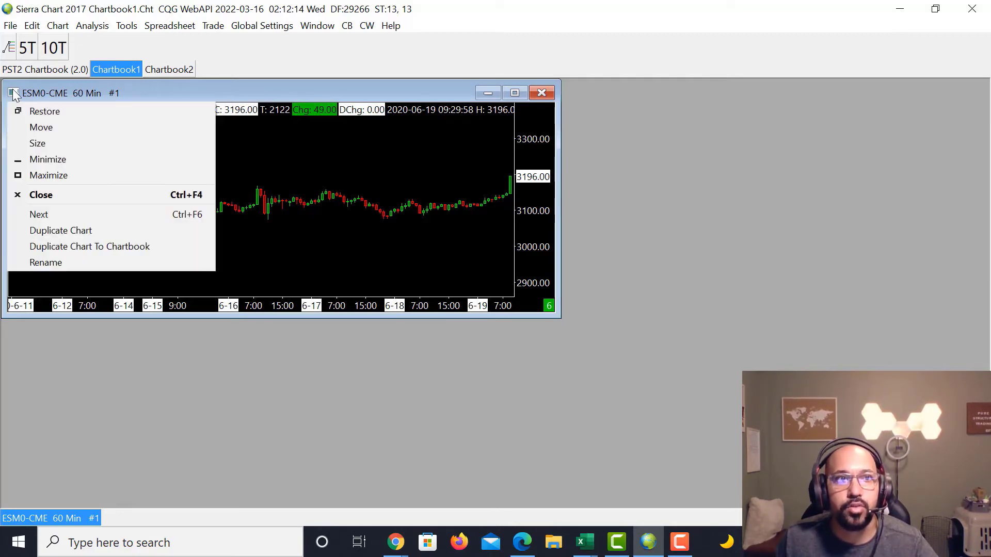
Duplicate the 60 Min chart into windows #2 (right), #3 (lower left) and #4 (lower right)
left_click(72, 230)
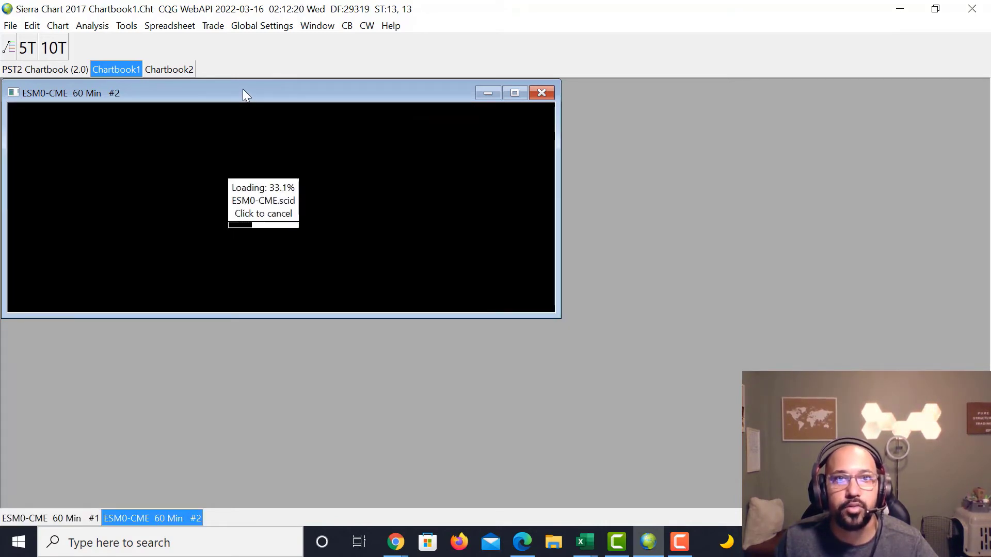
left_click_drag(242, 89, 673, 89)
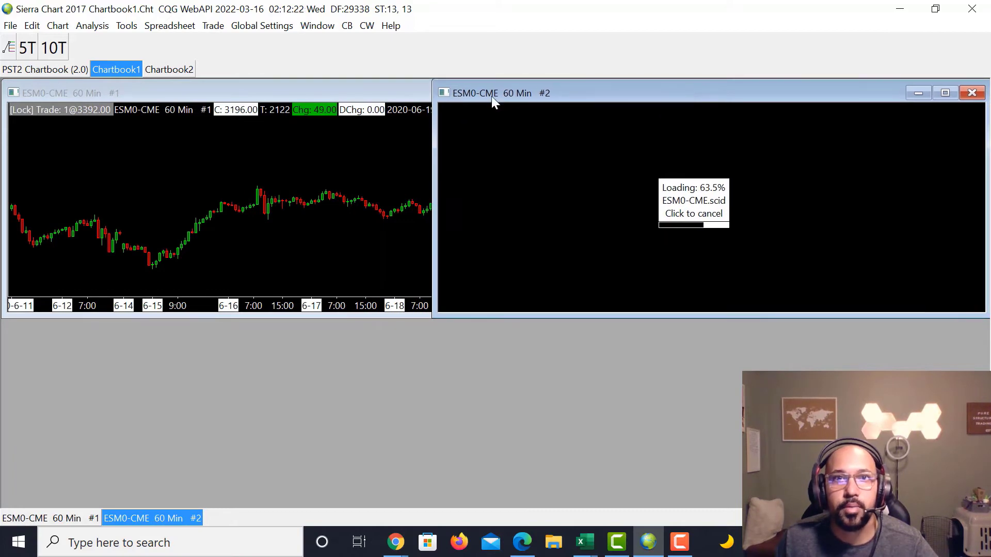
left_click(444, 93)
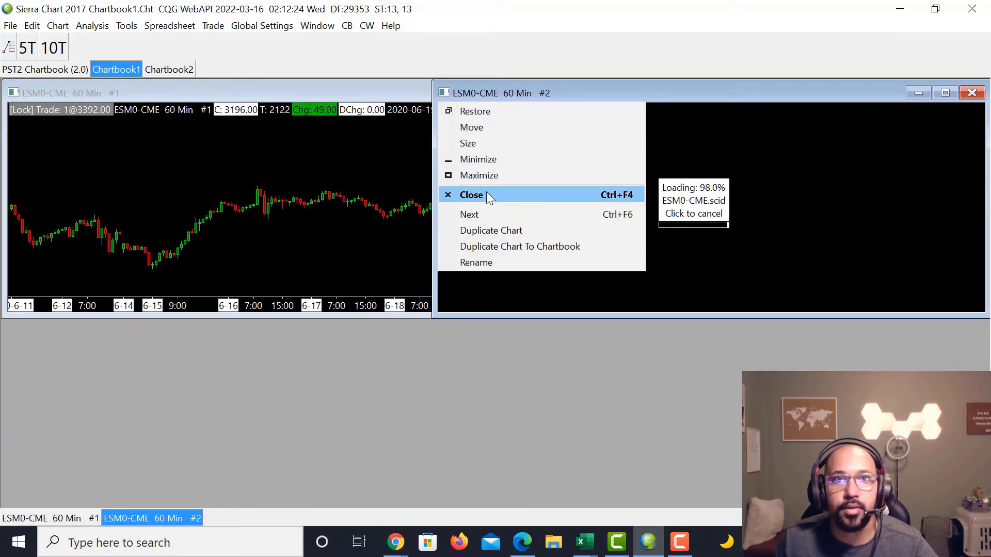
left_click(500, 231)
left_click_drag(590, 95, 176, 274)
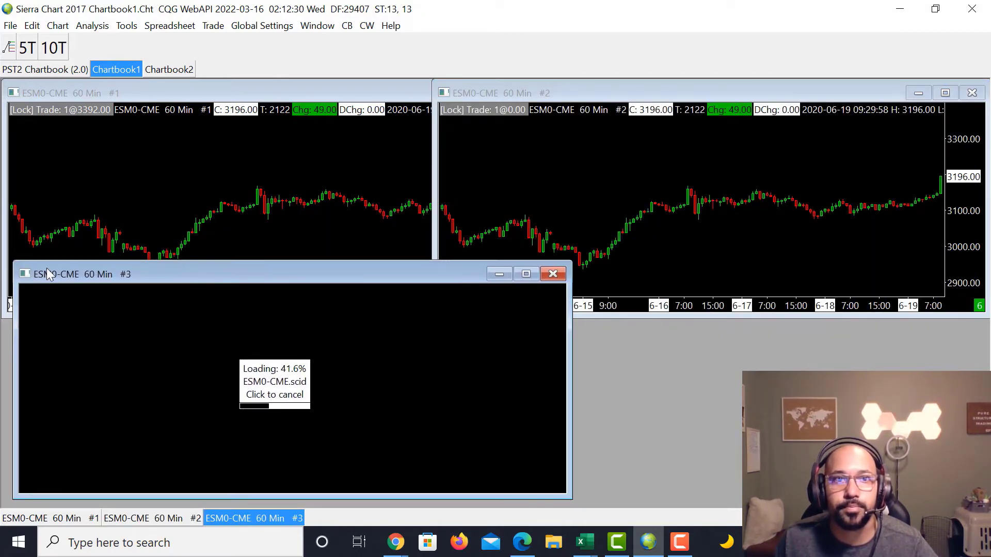
left_click(24, 274)
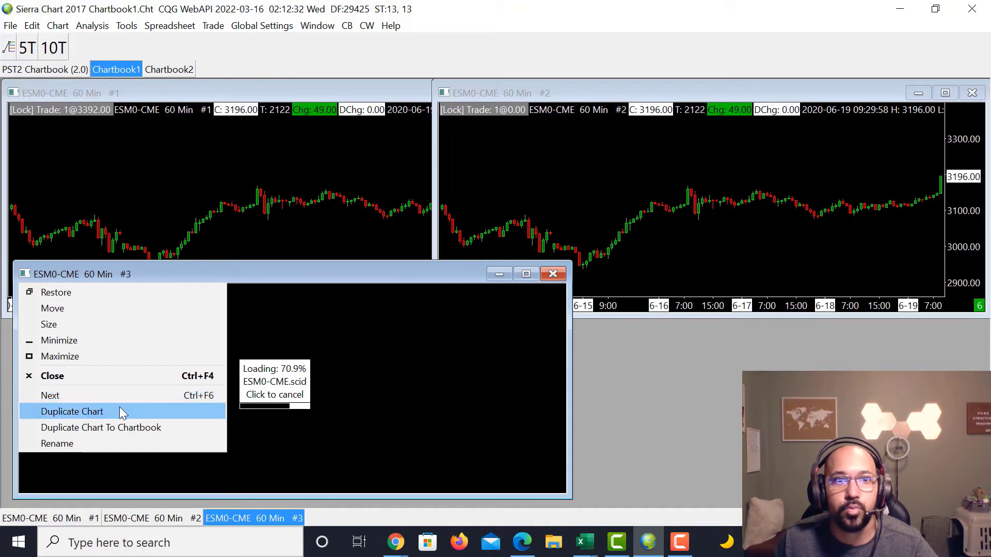
left_click(119, 410)
left_click_drag(197, 274, 588, 289)
left_click(582, 190)
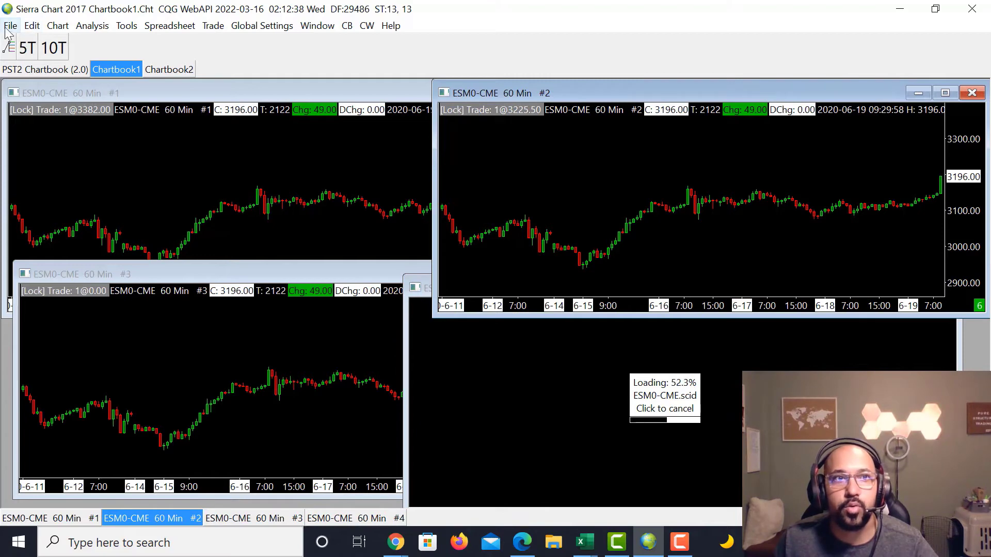
left_click(68, 26)
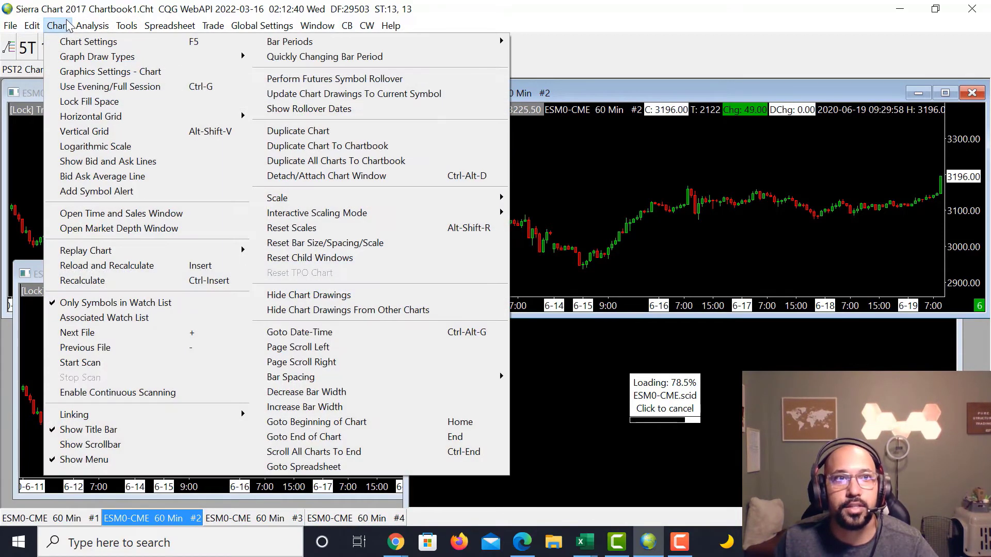
left_click(103, 42)
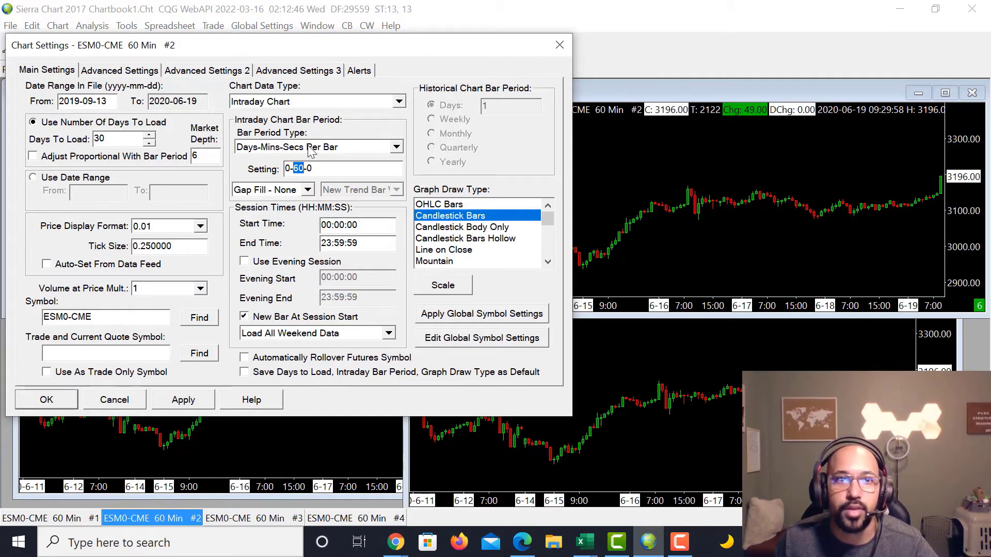
left_click(562, 45)
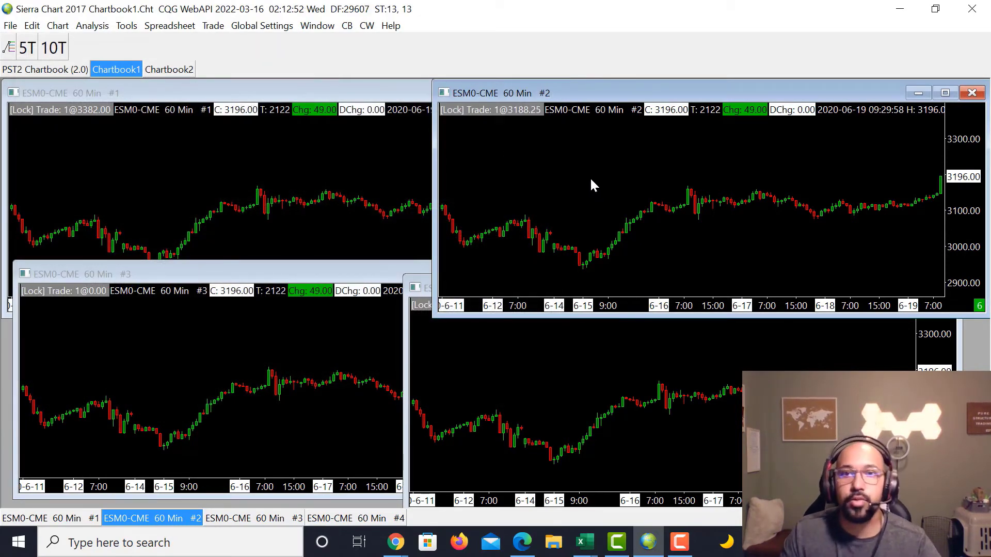
Set chart #2 to 30-minute, chart #3 to 15-minute and chart #4 to 5-minute bars
type("30")
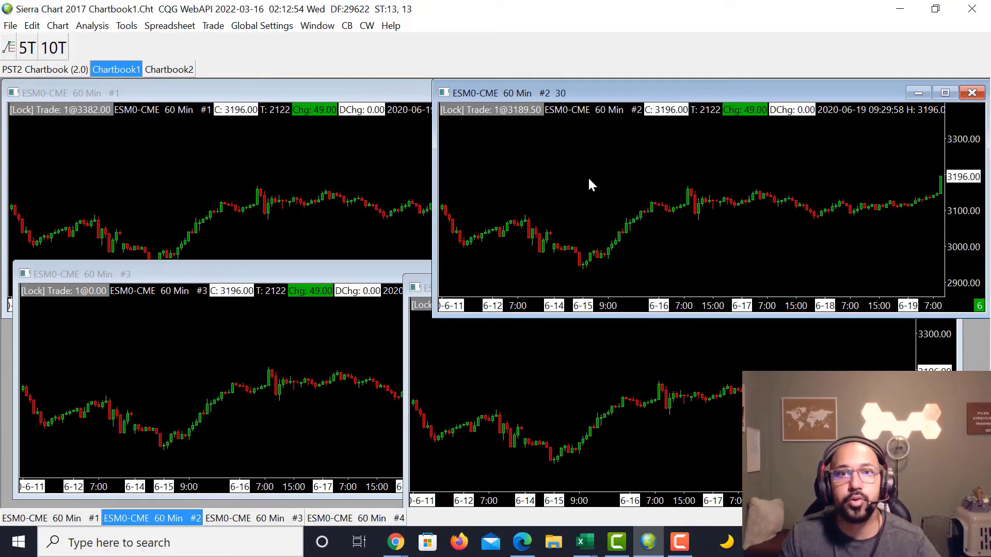
key("Return")
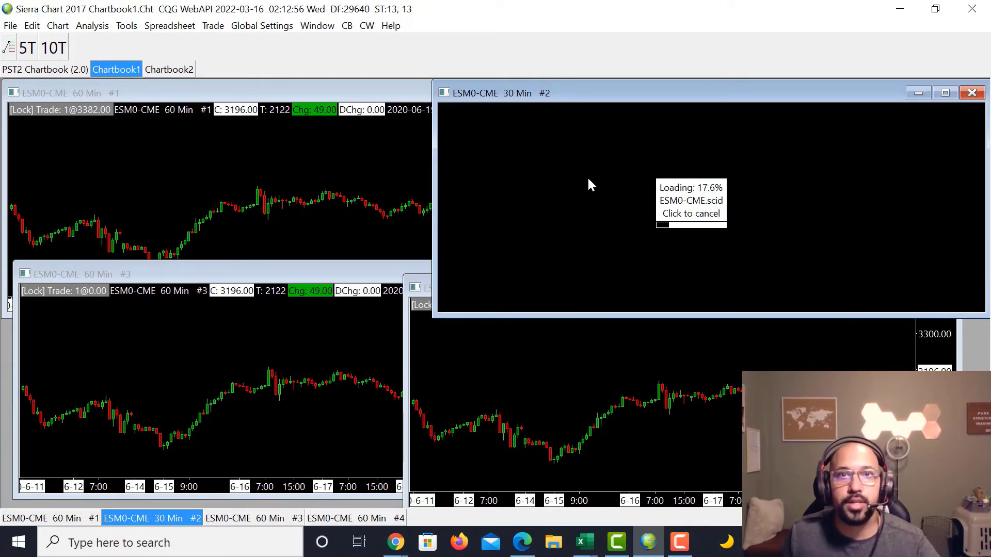
left_click(130, 384)
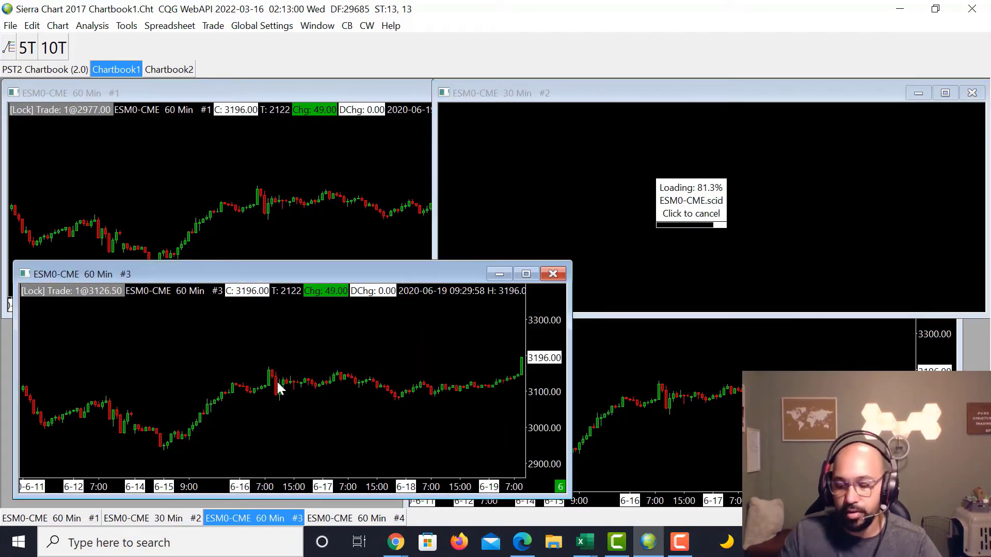
type("15")
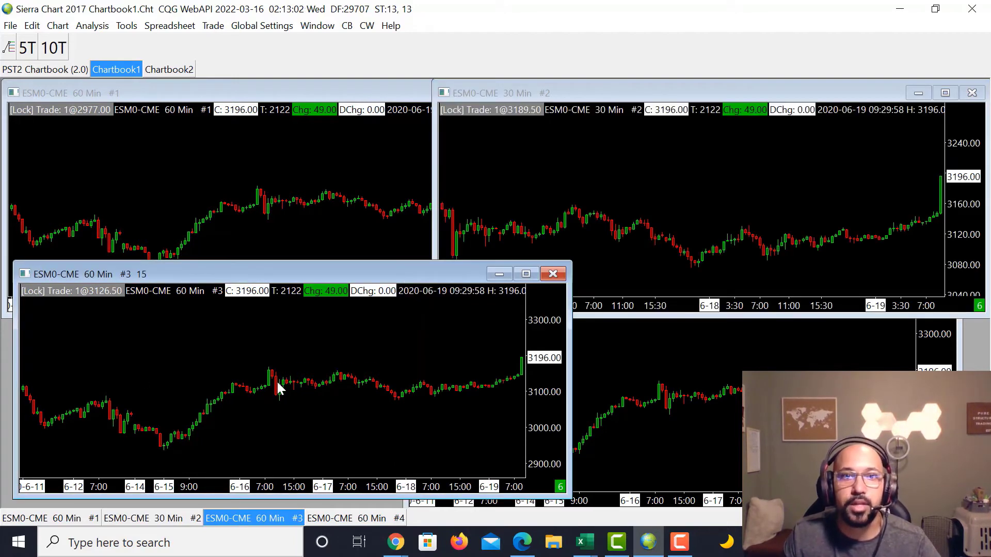
key("Return")
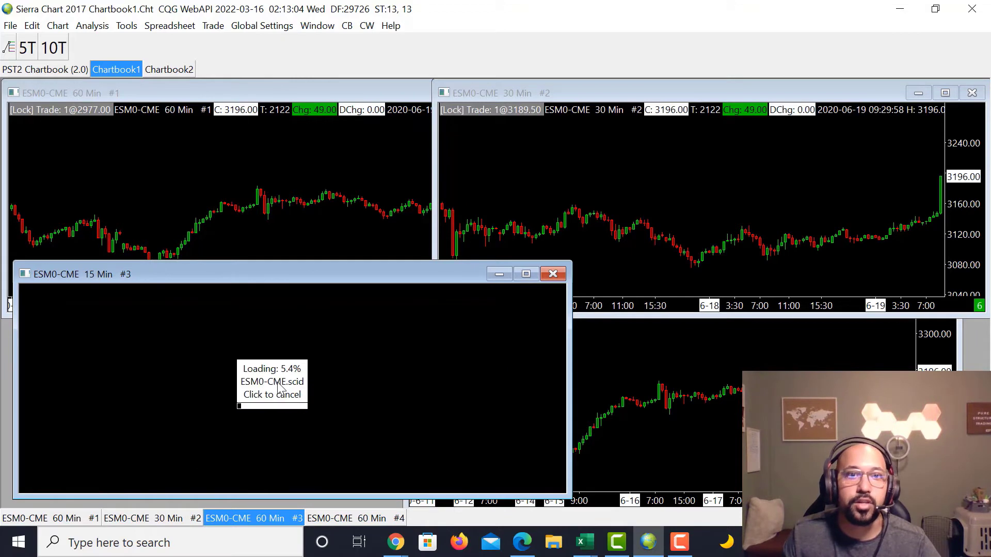
left_click(593, 395)
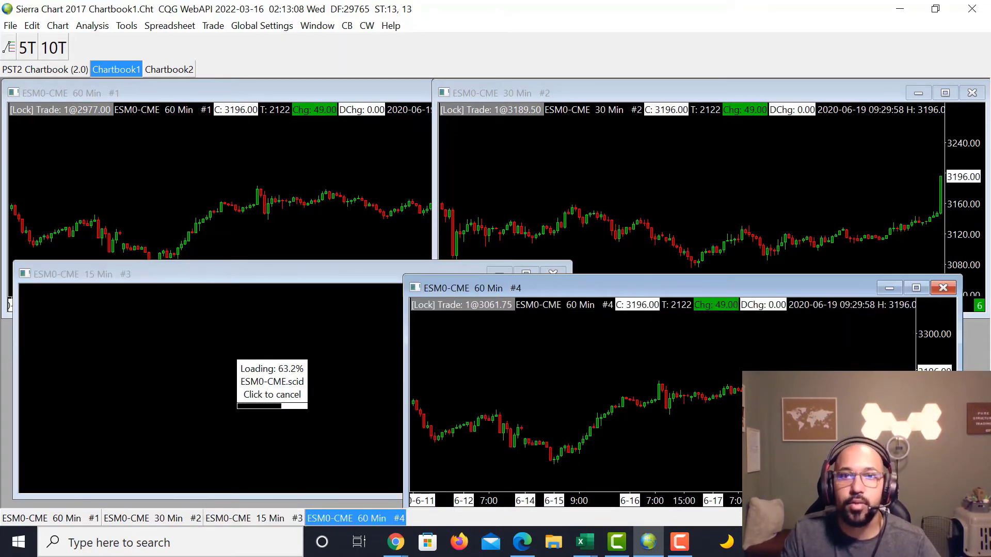
type("5")
key("Return")
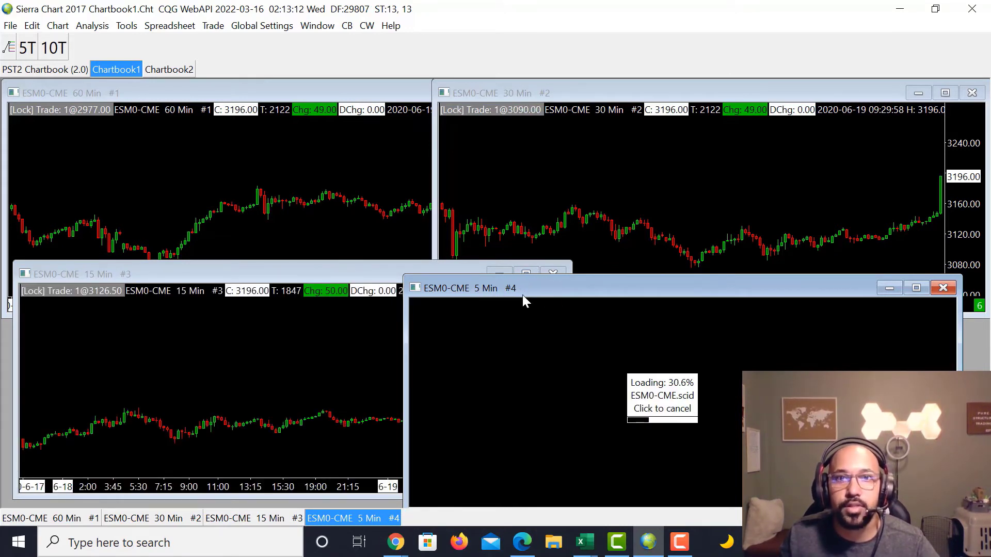
Switch chart #3 to 120-minute bars, then back to 15-minute bars
left_click(195, 315)
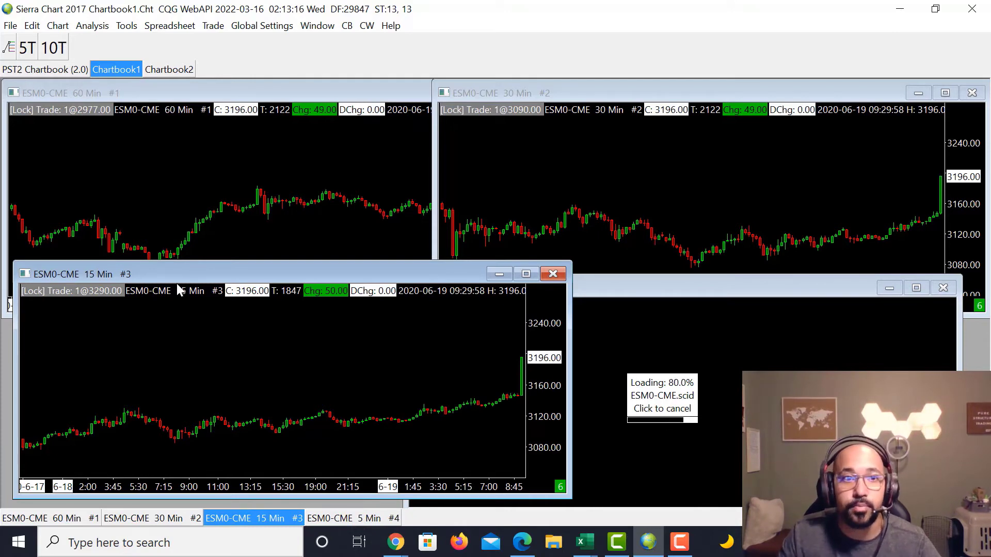
type("30")
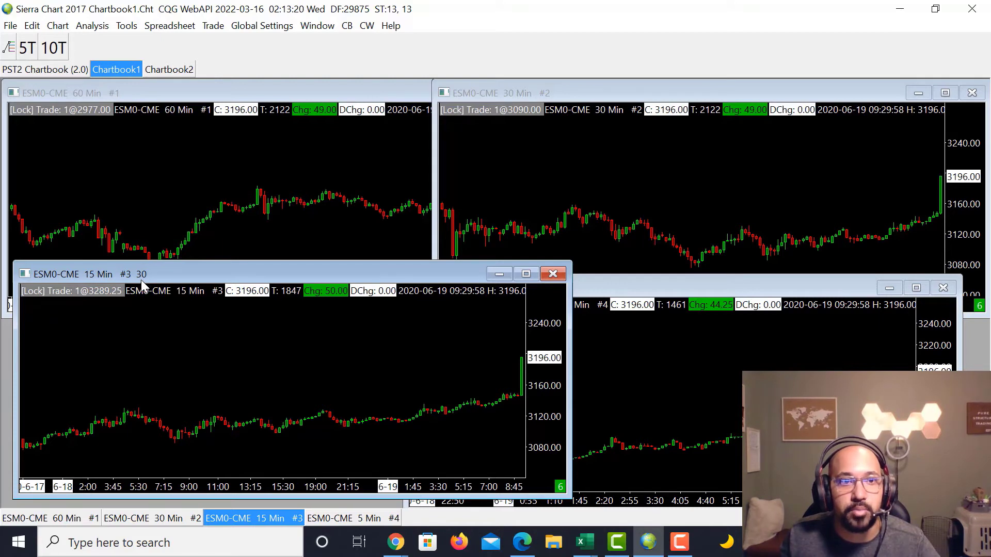
key("Escape")
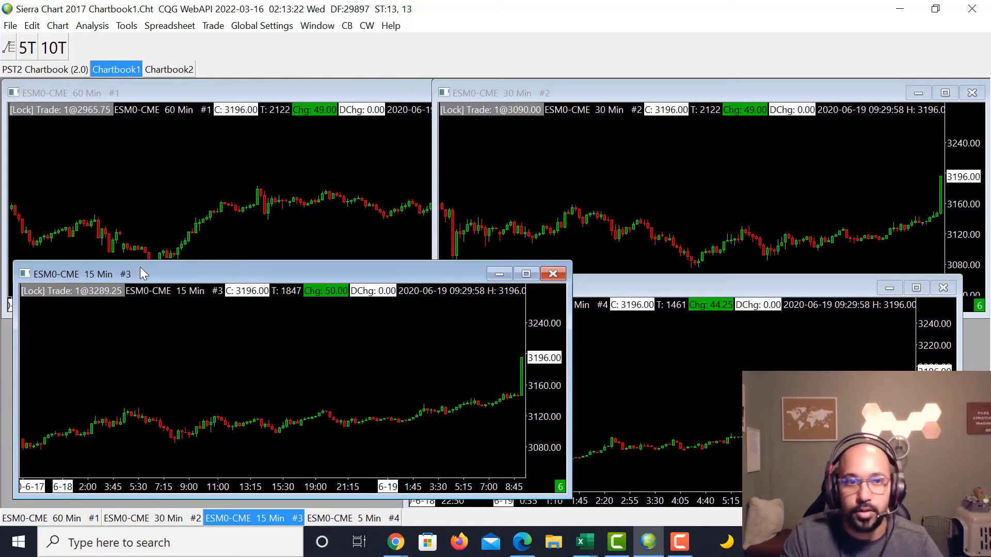
type("60")
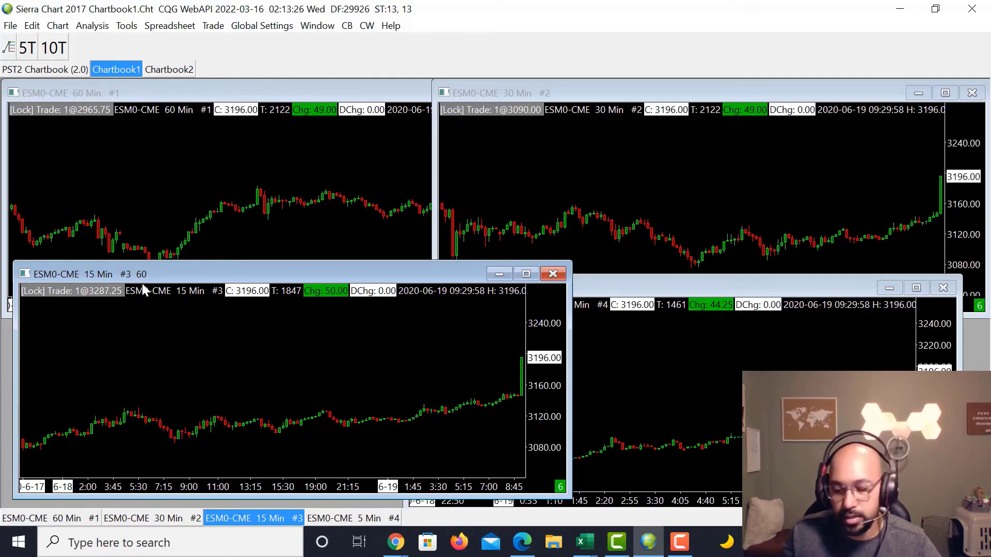
key("BackSpace")
type("120")
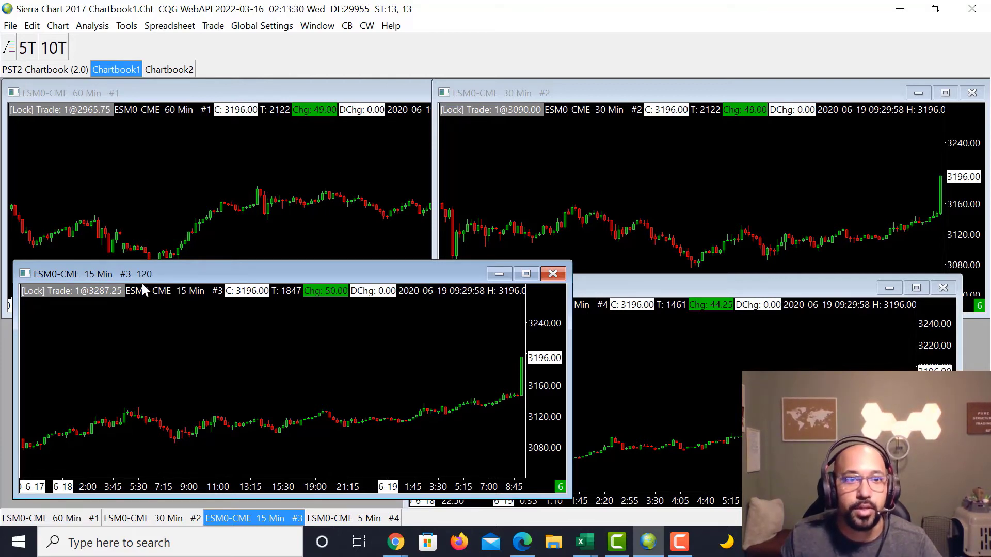
key("Return")
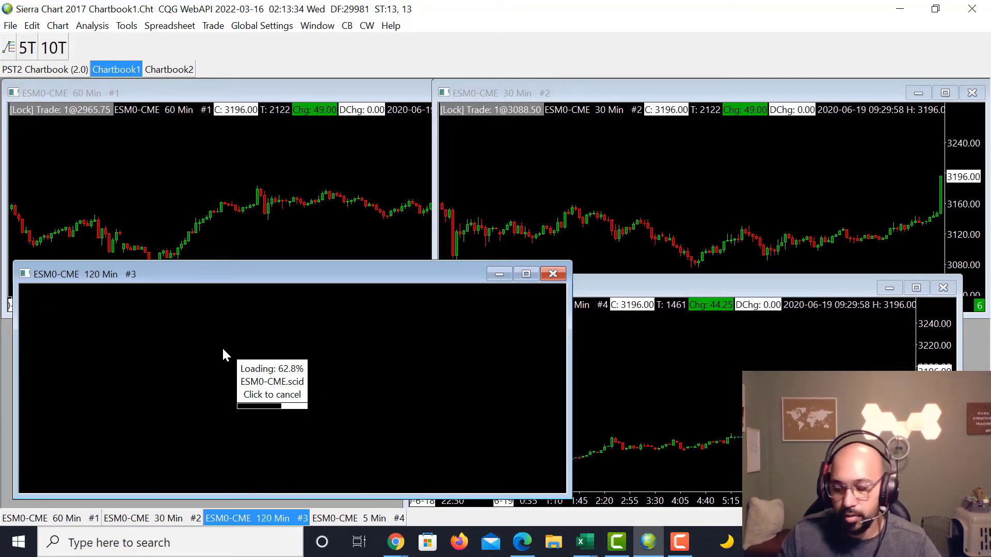
type("15")
key("Return")
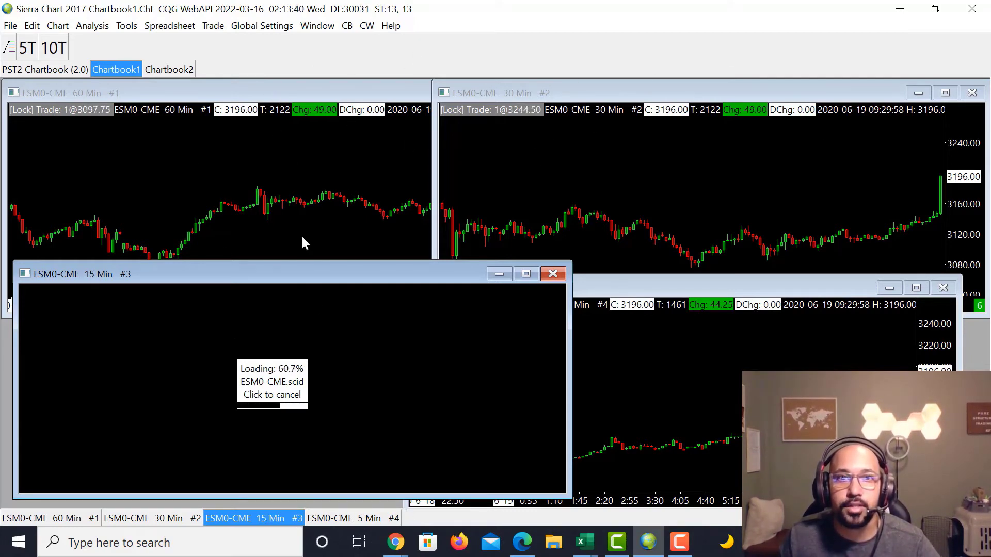
Reposition the 5 Min chart #4 and the 15 Min chart #3 windows
mouse_move(730, 283)
left_mouse_down()
mouse_move(765, 281)
mouse_move(723, 266)
left_mouse_up()
left_click(372, 271)
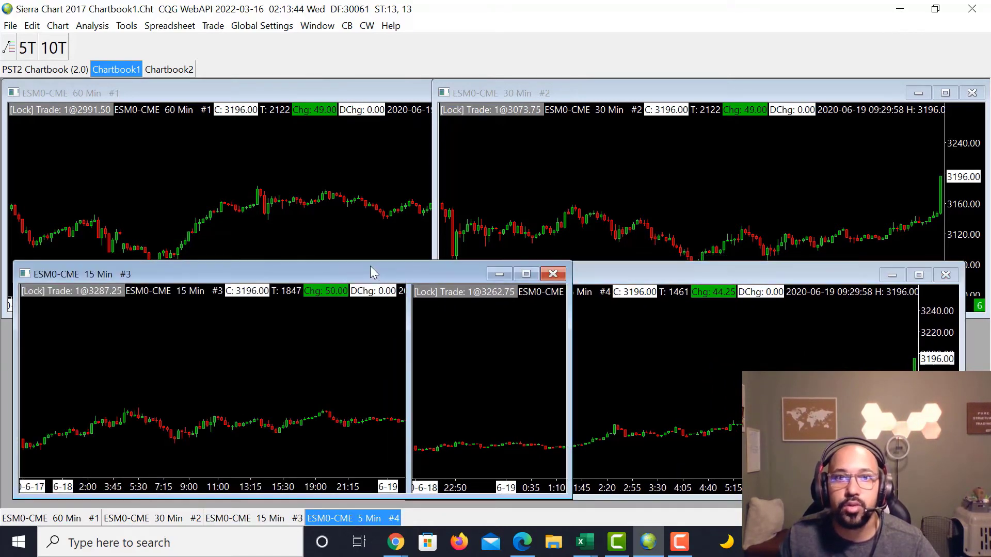
left_click_drag(370, 267, 360, 263)
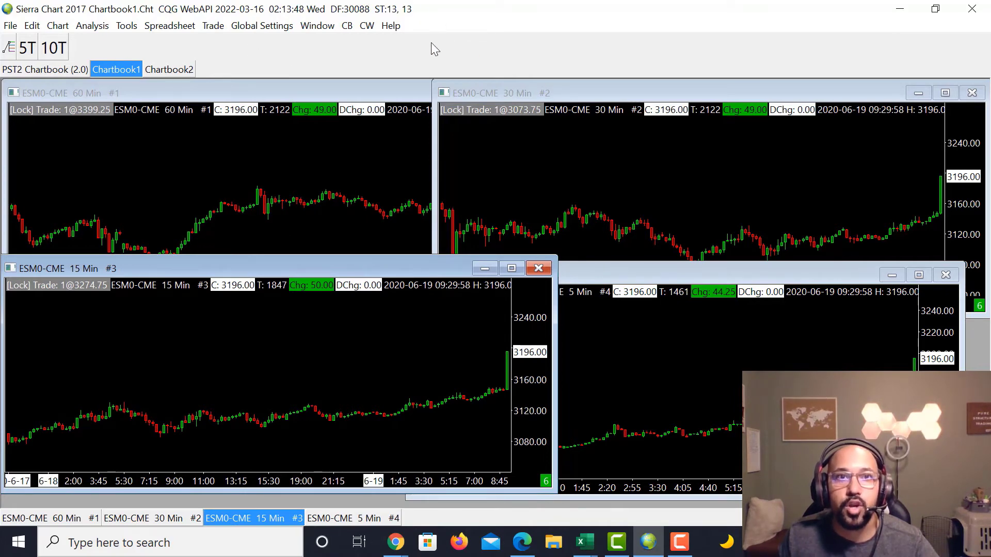
Try tiling the four charts in rows, then in columns, and compress their price scales
left_click(318, 26)
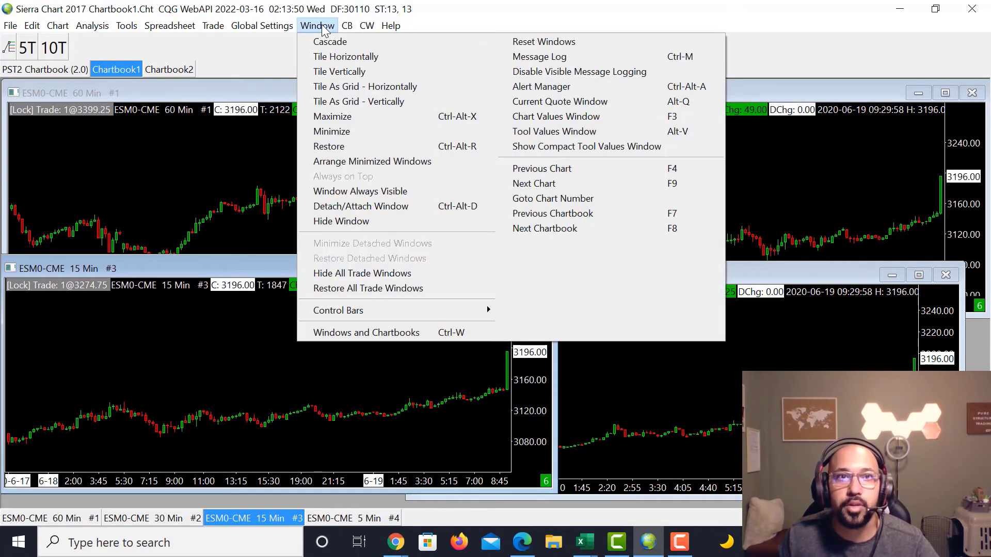
left_click(341, 60)
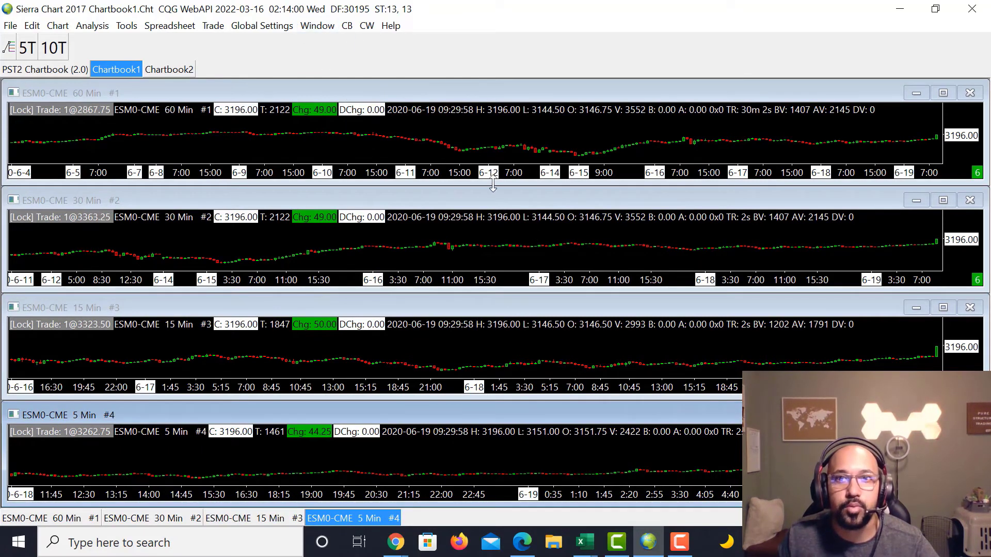
left_click(307, 28)
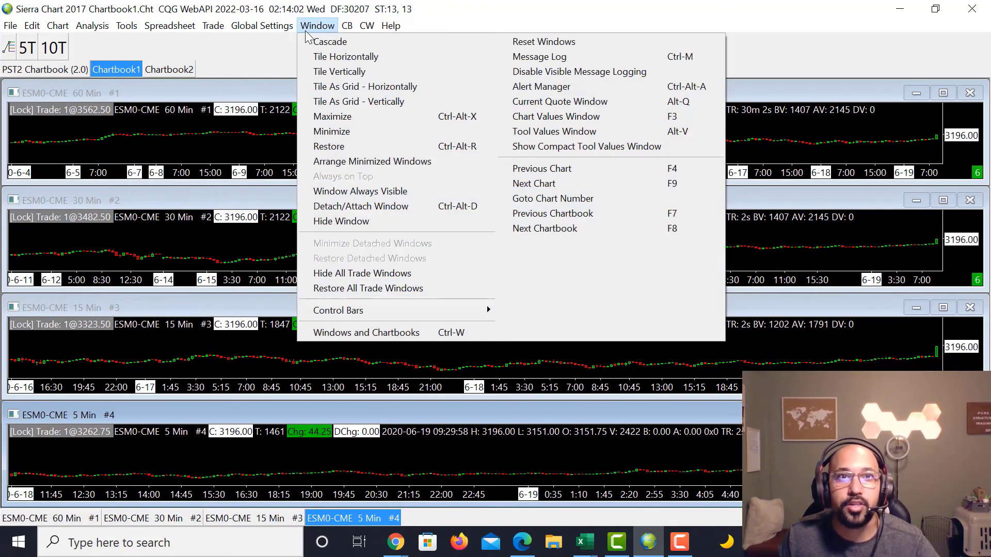
left_click(348, 77)
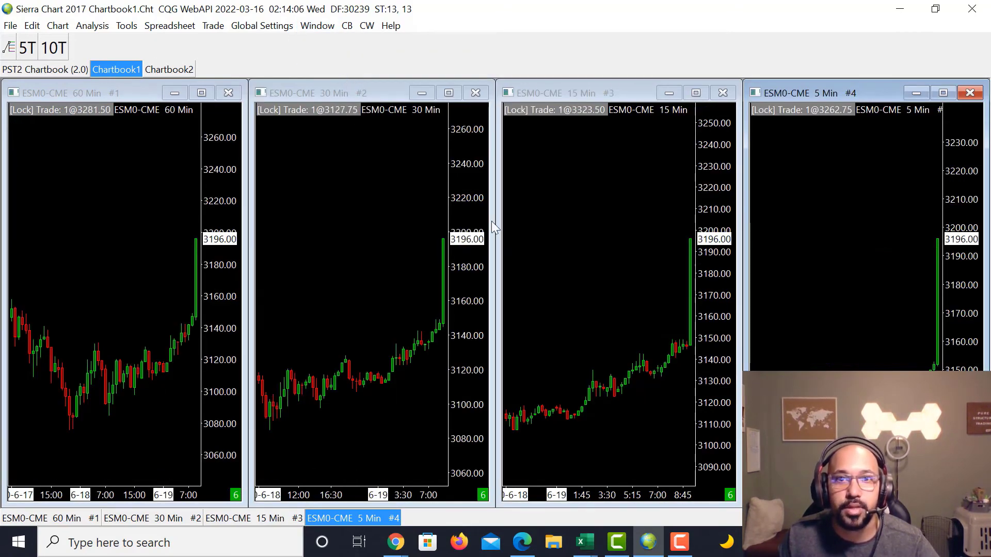
left_click_drag(703, 376, 698, 317)
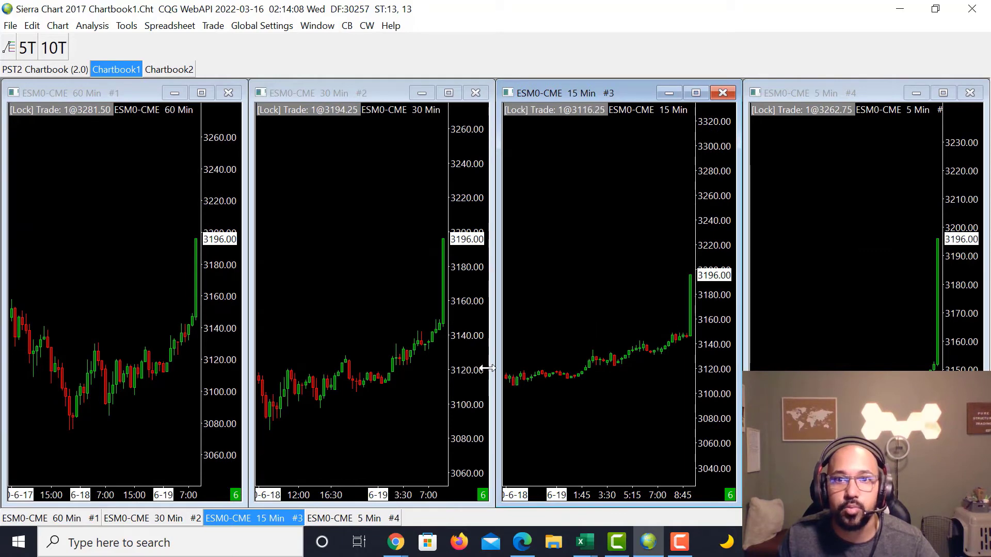
left_click_drag(465, 356, 462, 299)
left_click_drag(956, 305, 953, 279)
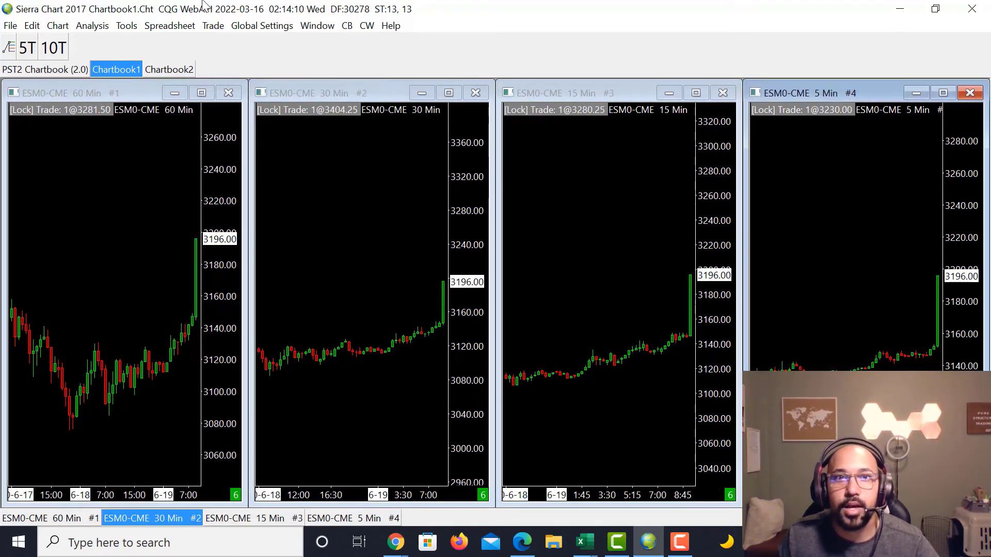
Apply Tile As Grid - Horizontally to place the four charts in a 2x2 grid
left_click(317, 26)
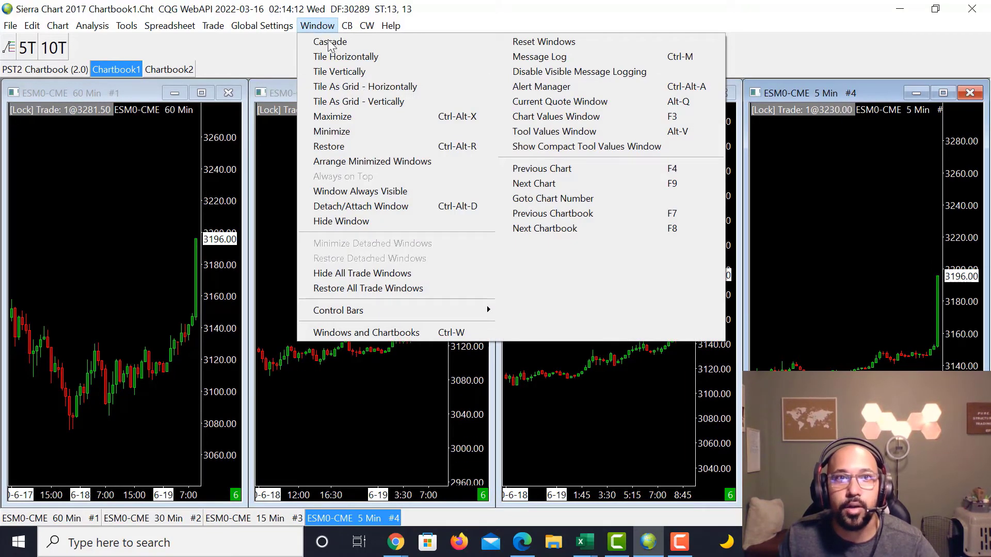
left_click(346, 88)
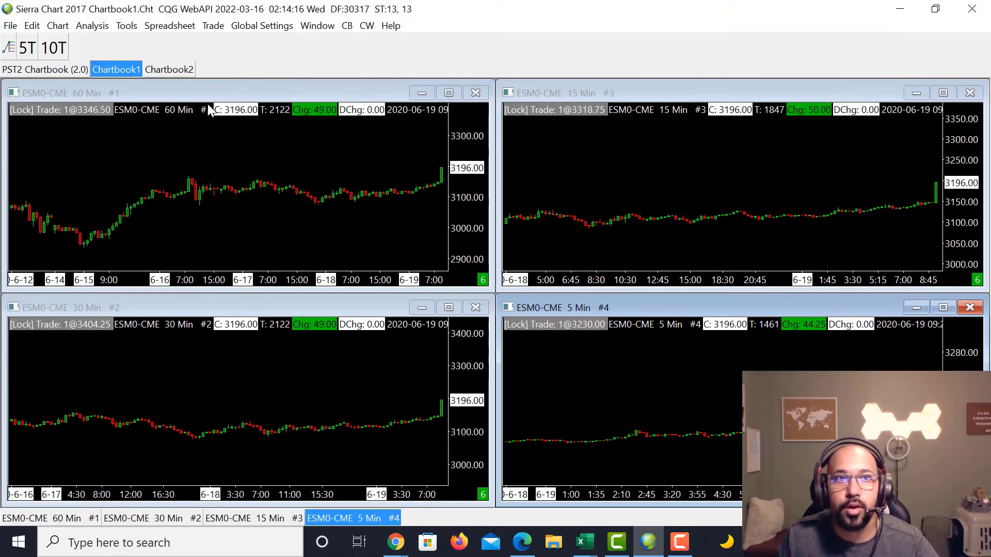
left_click(303, 29)
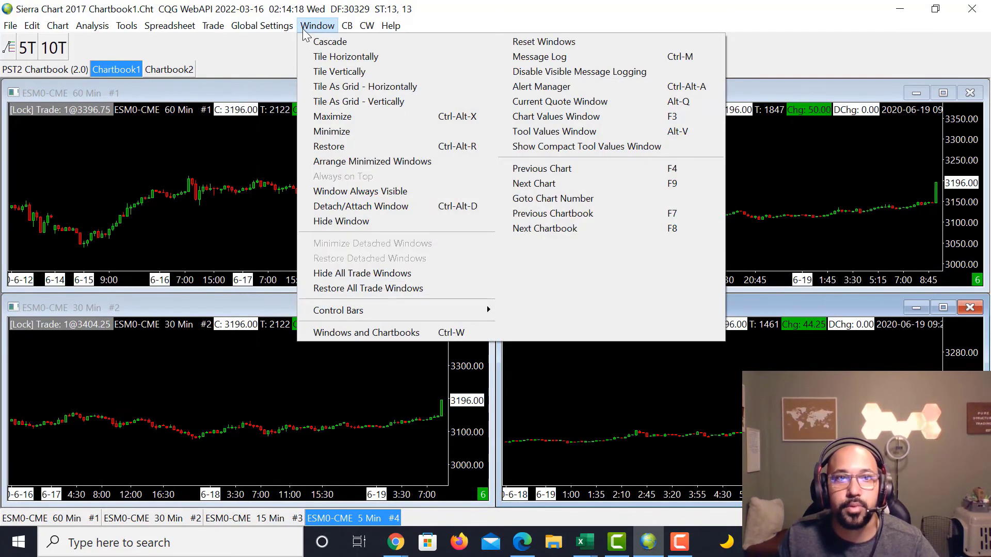
left_click(371, 87)
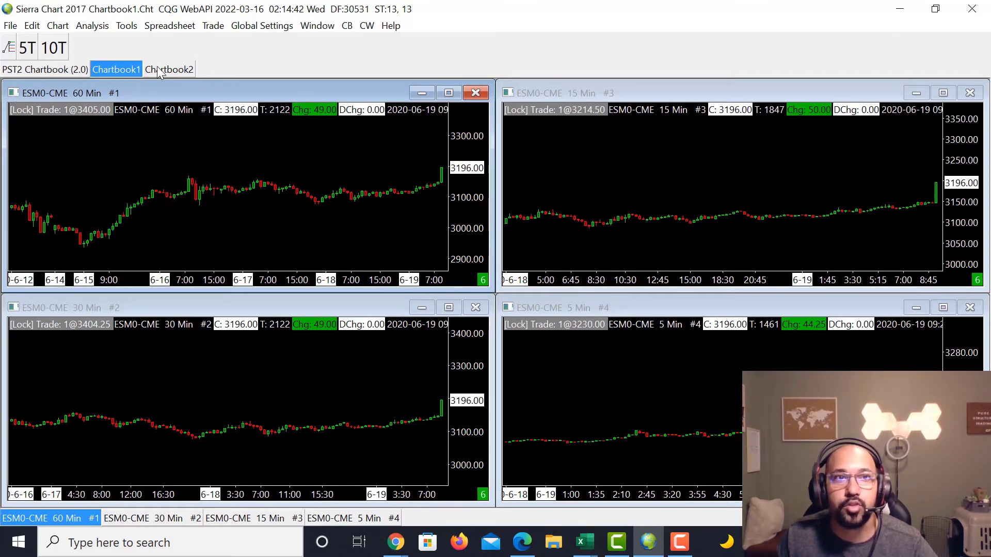
left_click(11, 94)
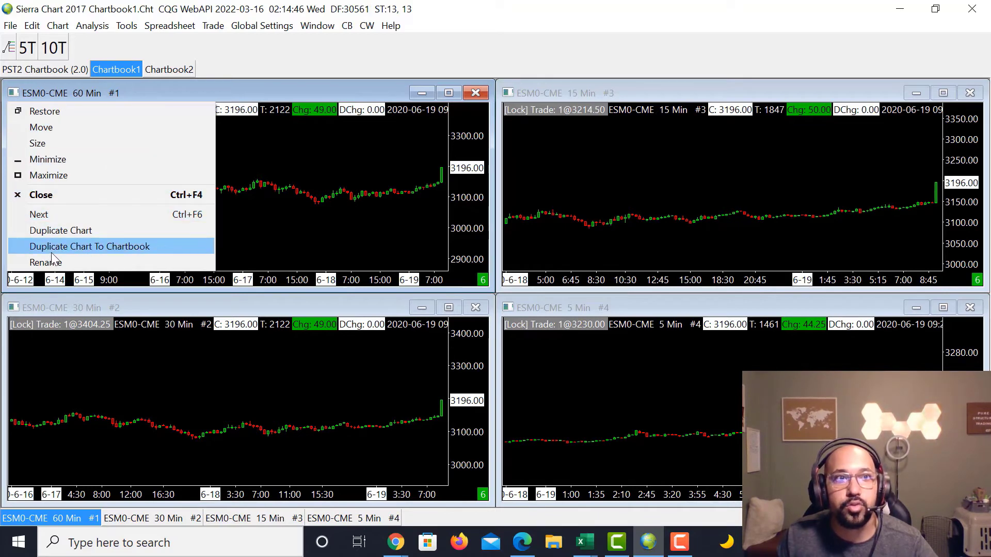
left_click(125, 247)
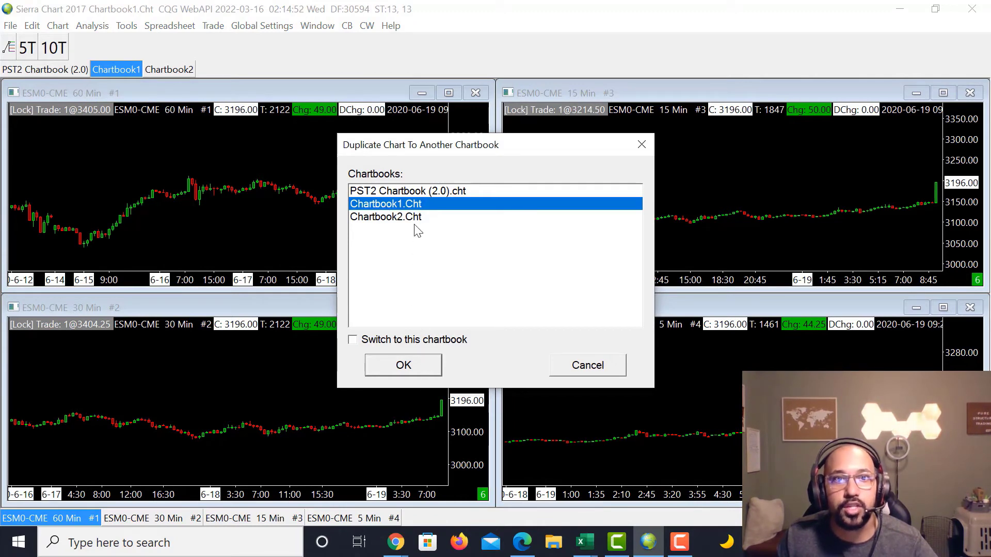
left_click(398, 218)
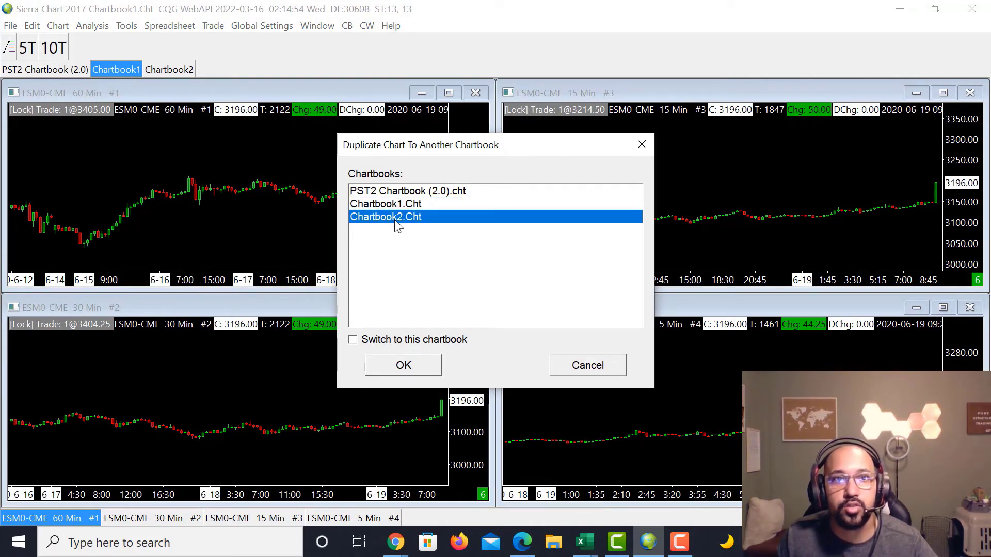
left_click(407, 207)
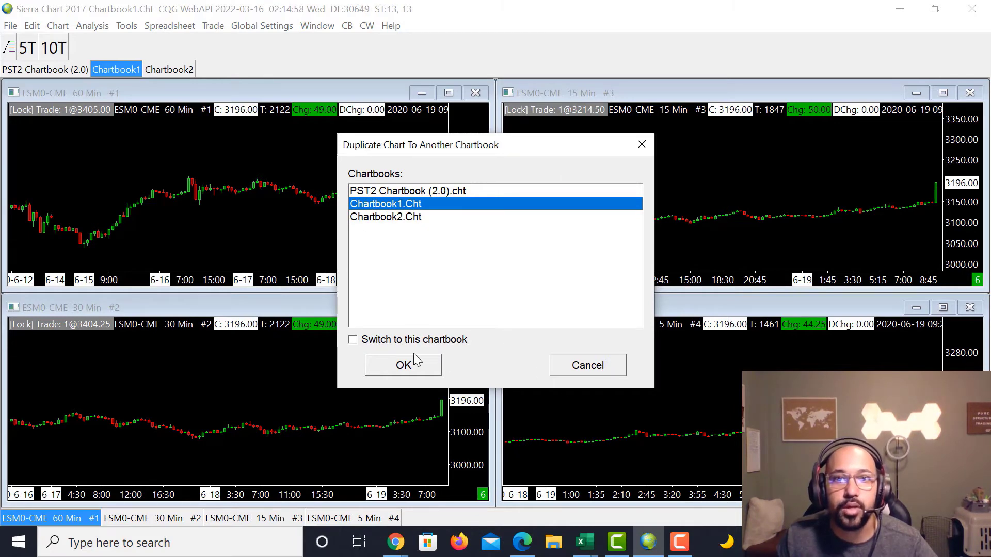
left_click(587, 365)
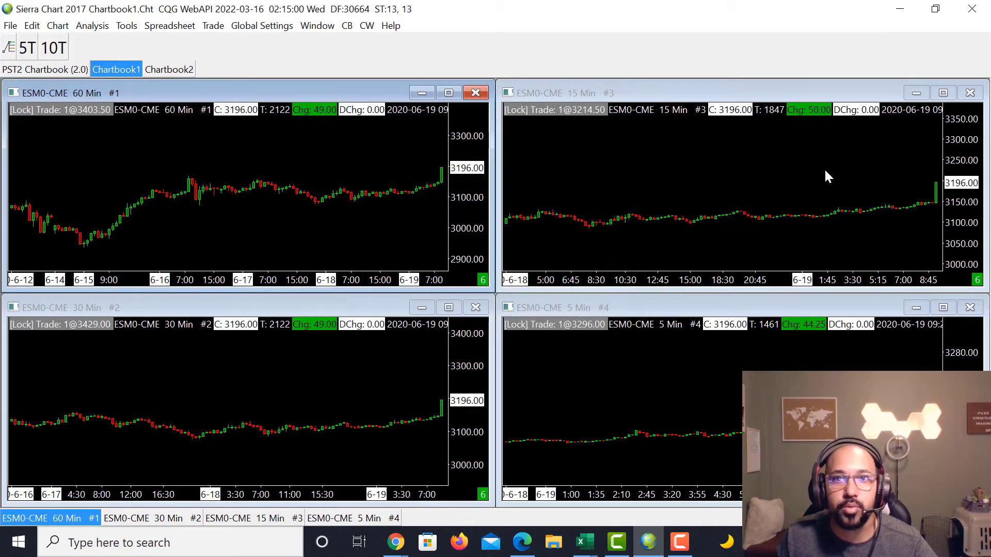
left_click(161, 70)
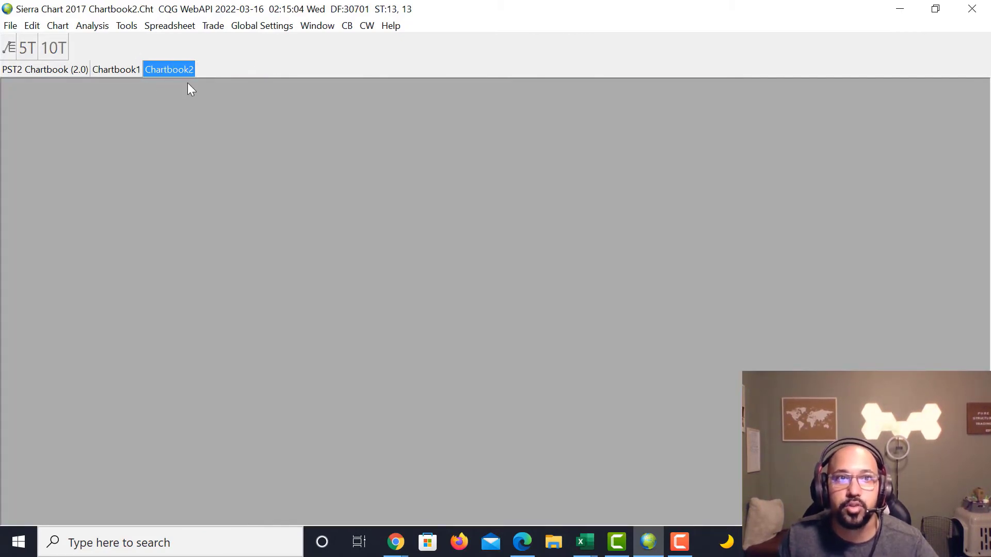
left_click(126, 69)
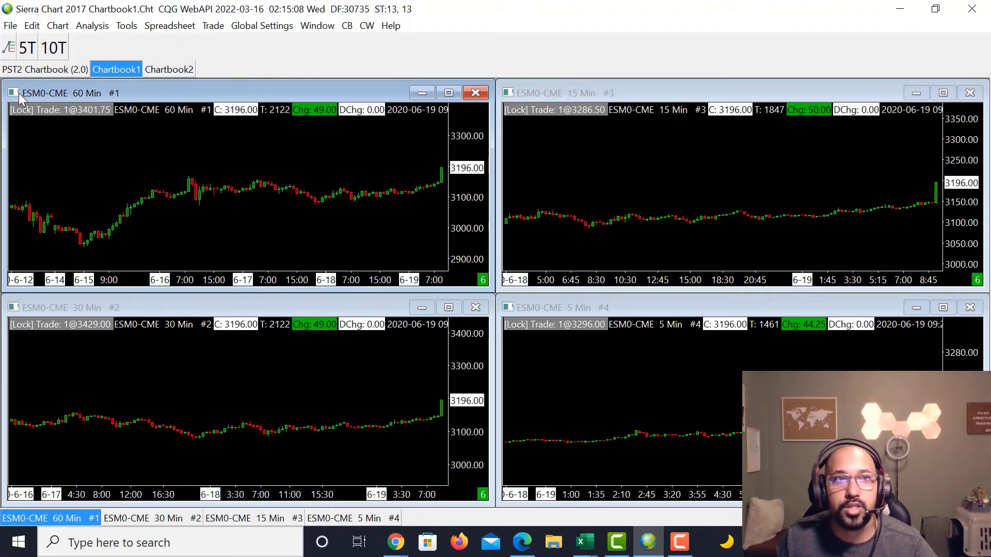
Open chart #1's settings with F5 and browse Futures - CME symbols in Find Symbol without choosing one
left_click(62, 25)
key("F5")
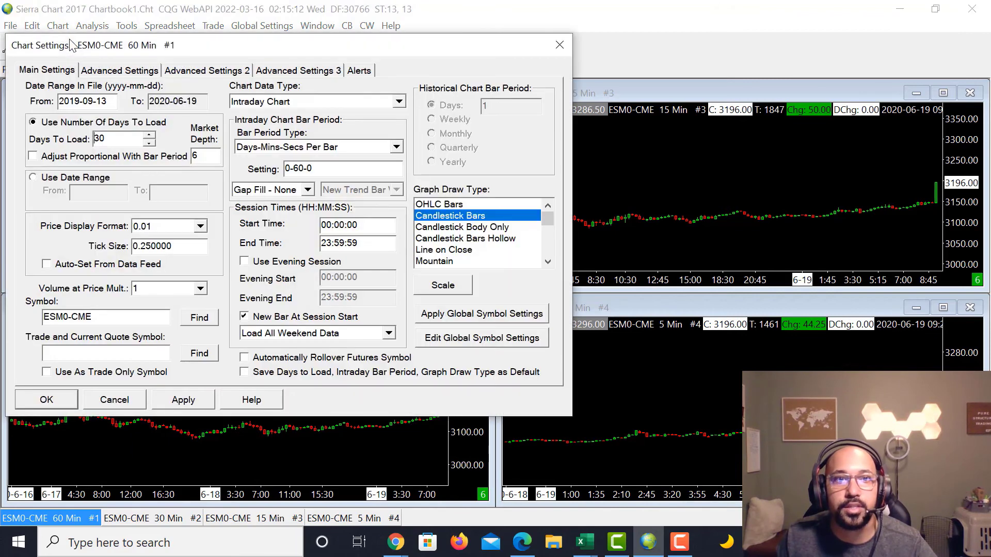
left_click(207, 316)
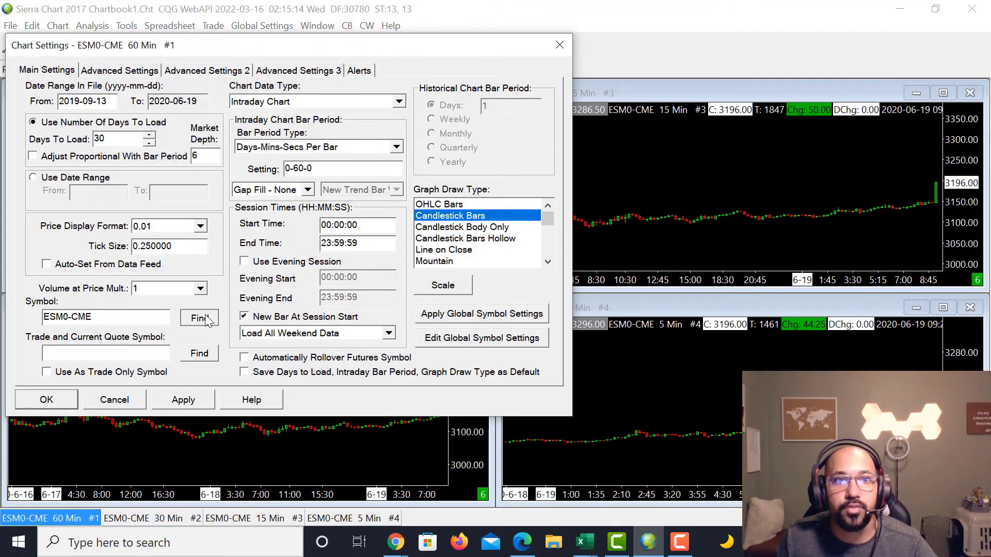
scroll(328, 193, "down", 3)
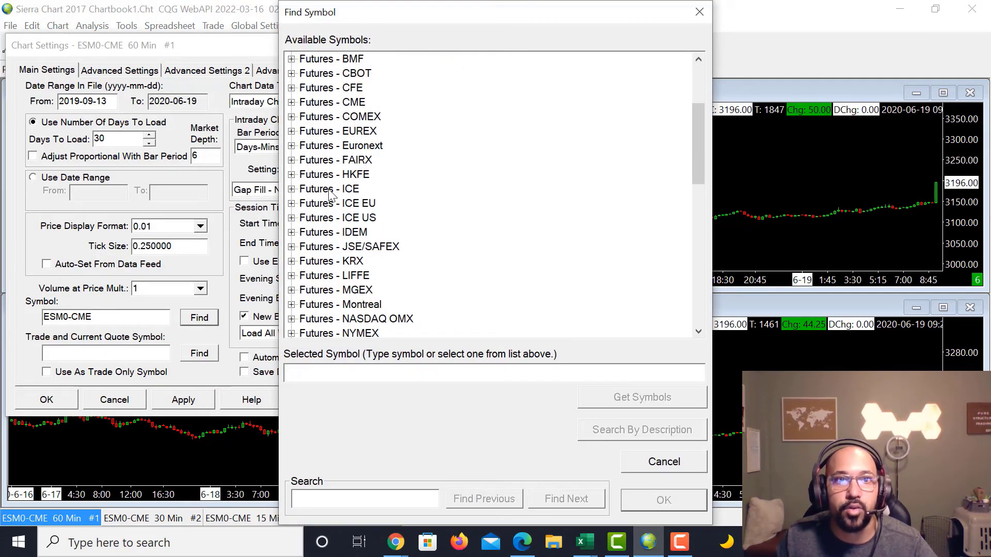
scroll(333, 176, "up", 1)
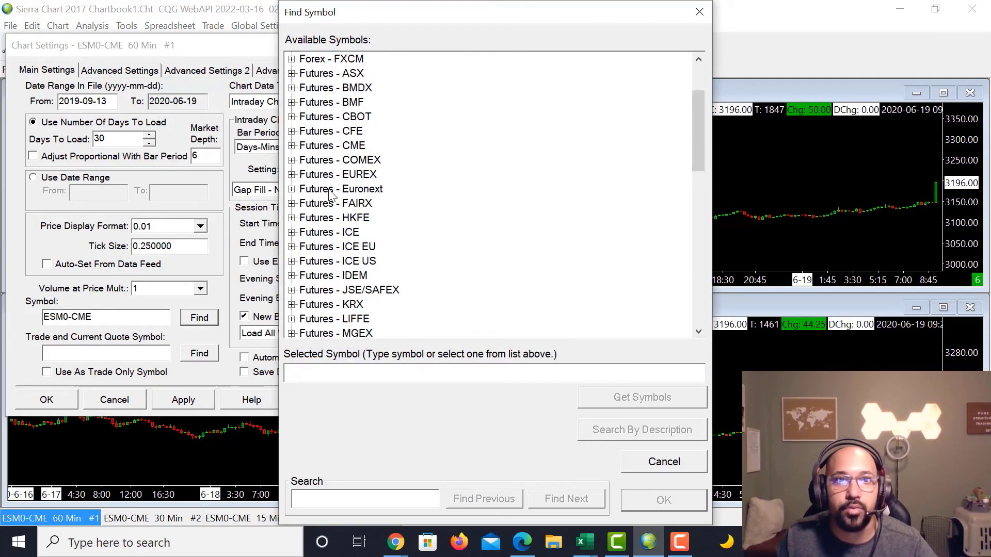
left_click(292, 145)
scroll(352, 191, "down", 8)
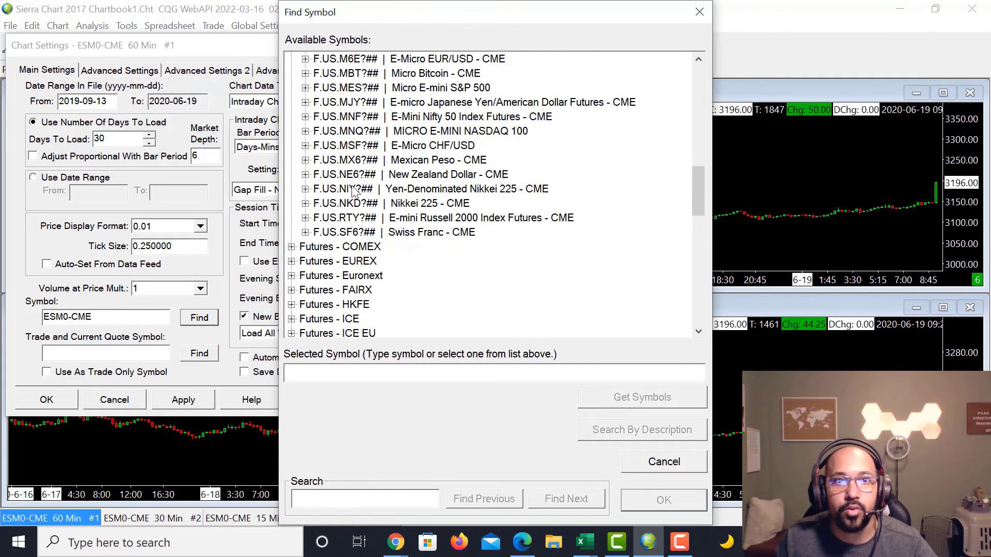
scroll(353, 191, "up", 3)
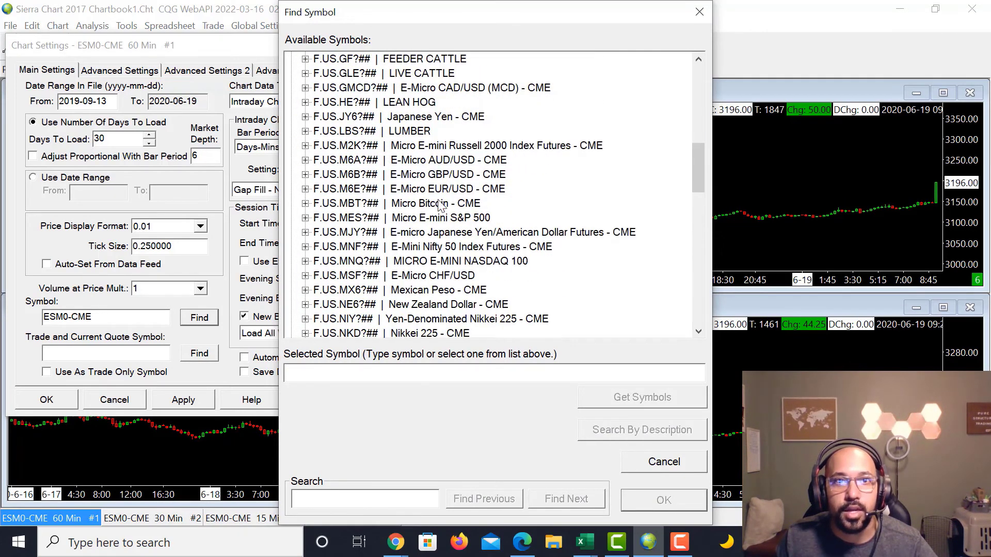
scroll(411, 218, "up", 4)
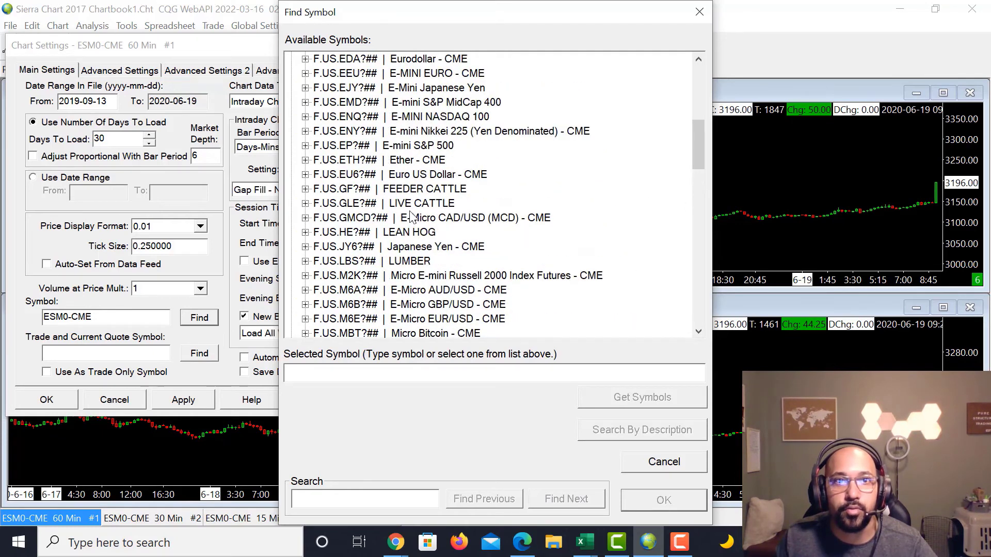
scroll(411, 171, "up", 1)
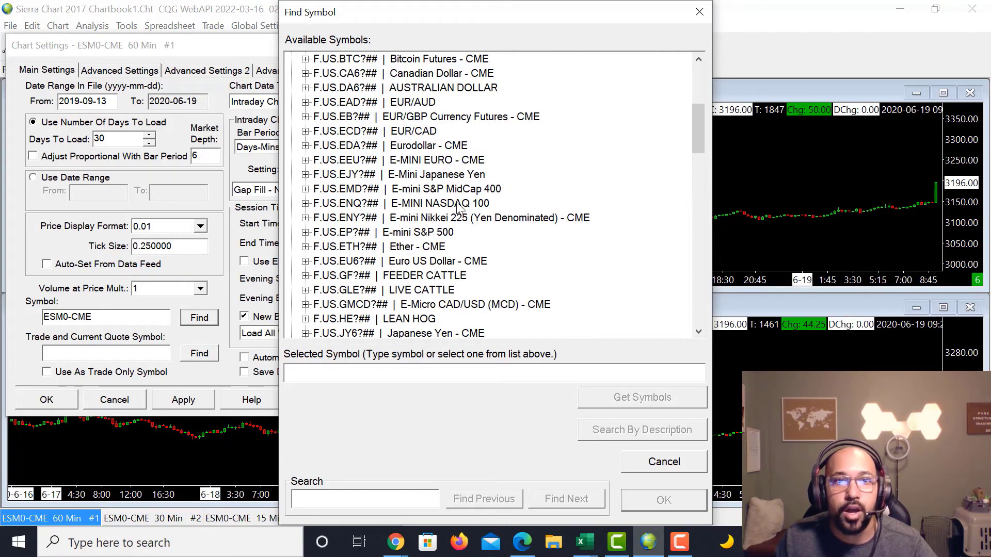
scroll(452, 271, "down", 4)
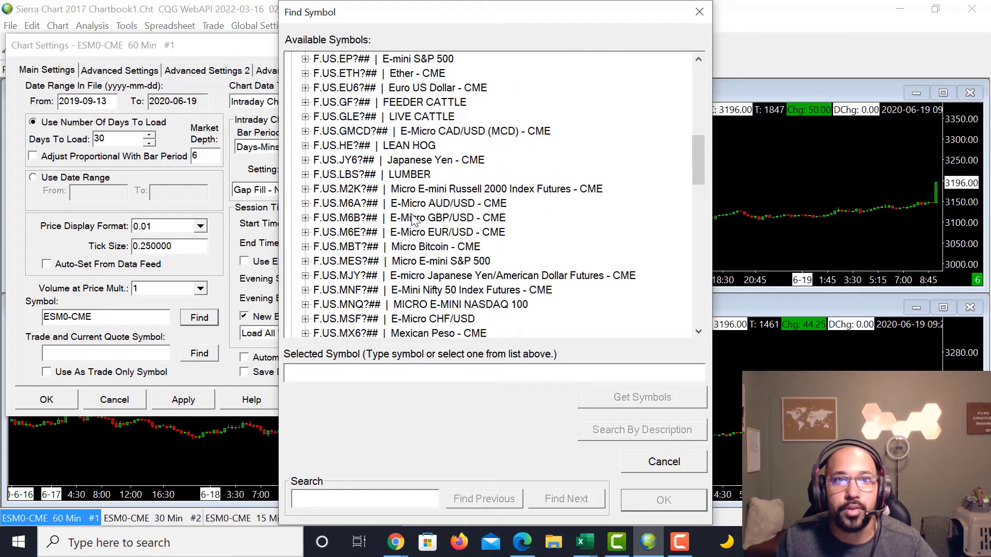
scroll(429, 306, "down", 1)
scroll(431, 284, "down", 1)
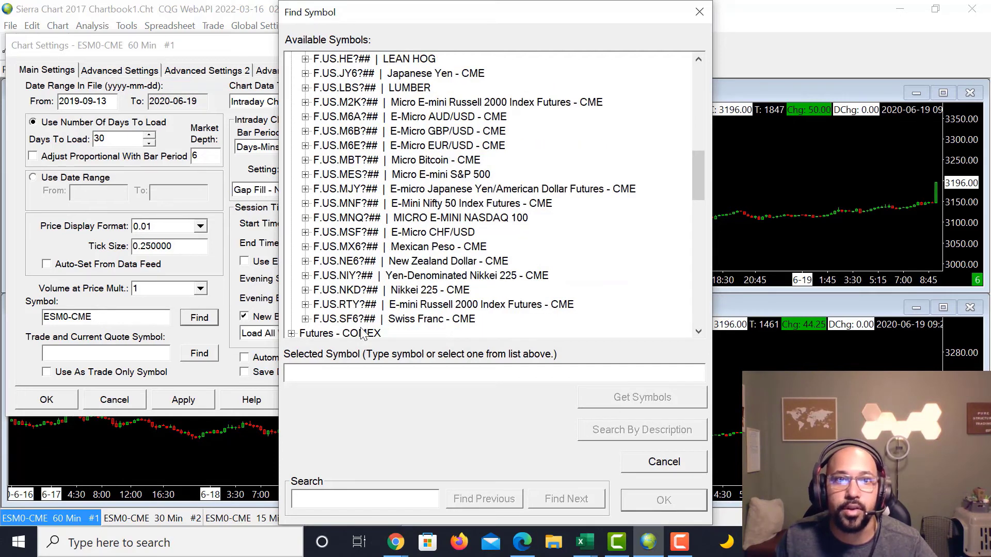
left_click(699, 12)
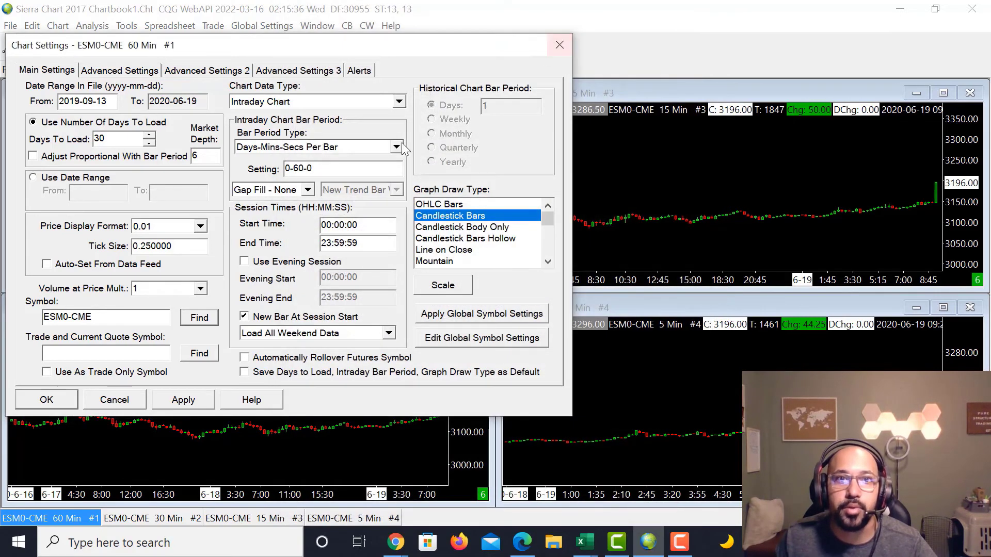
Close Chart Settings unchanged and scroll the 60 Min chart to shift its bars left
left_click(562, 43)
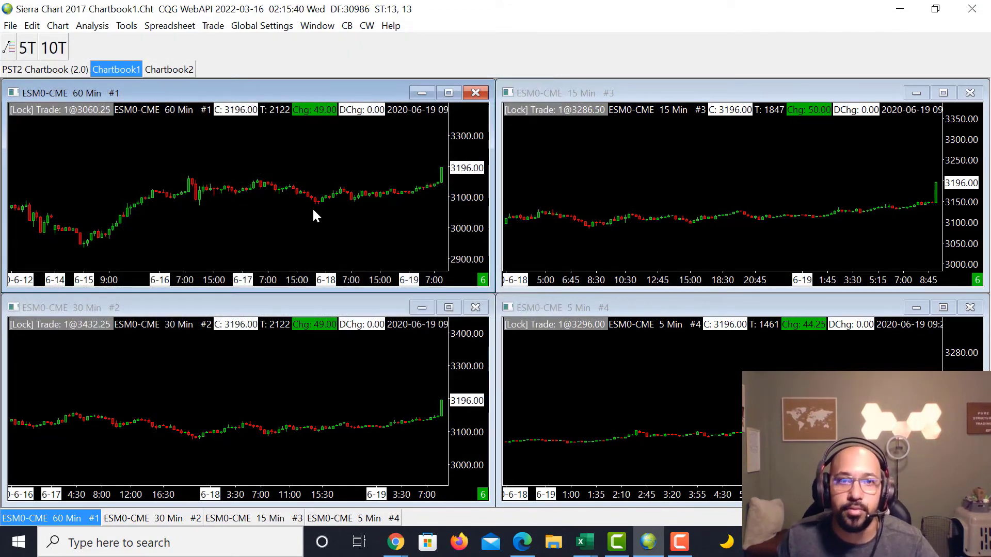
scroll(221, 226, "down", 2)
scroll(221, 226, "down", 2)
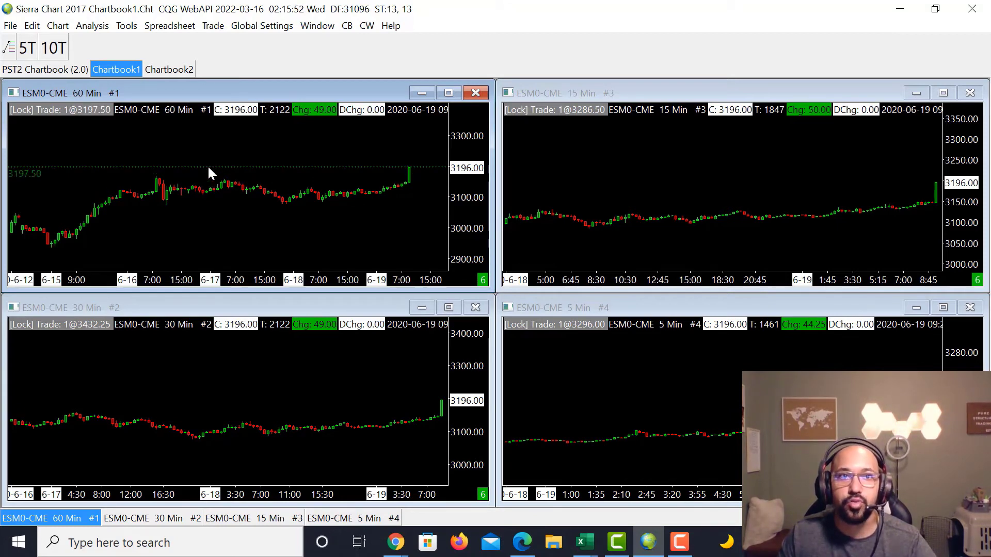
Stretch the 60 Min chart's price scale vertically
left_click(665, 183)
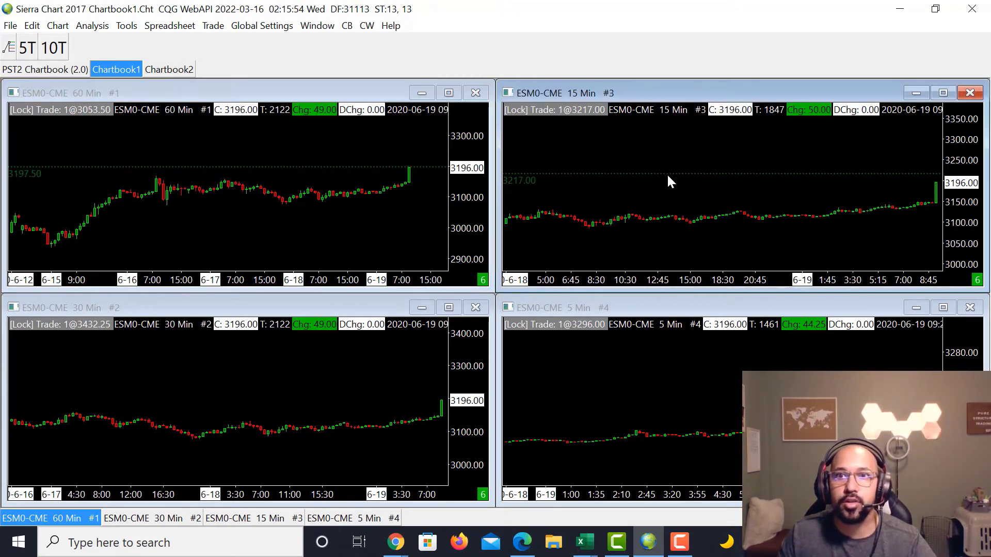
left_click(265, 381)
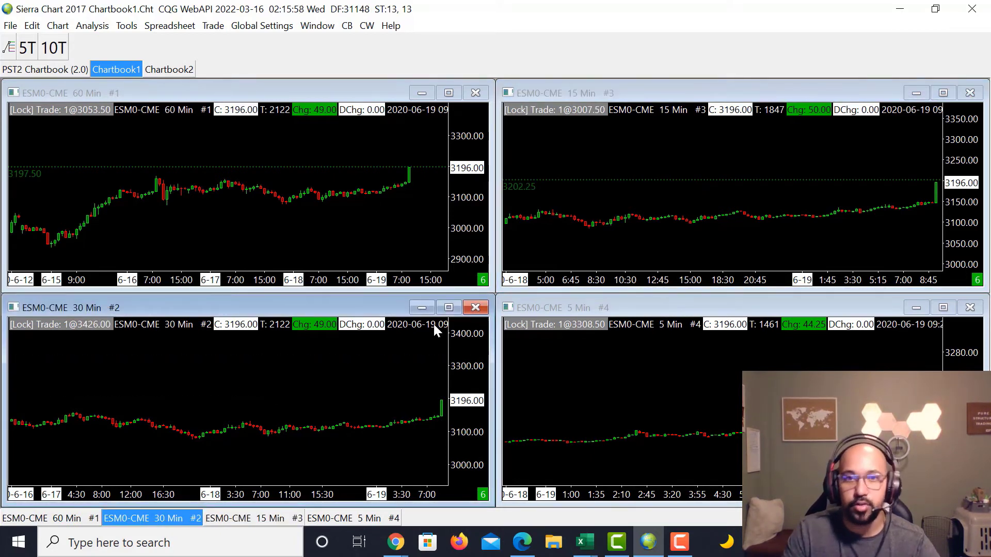
left_click(684, 207)
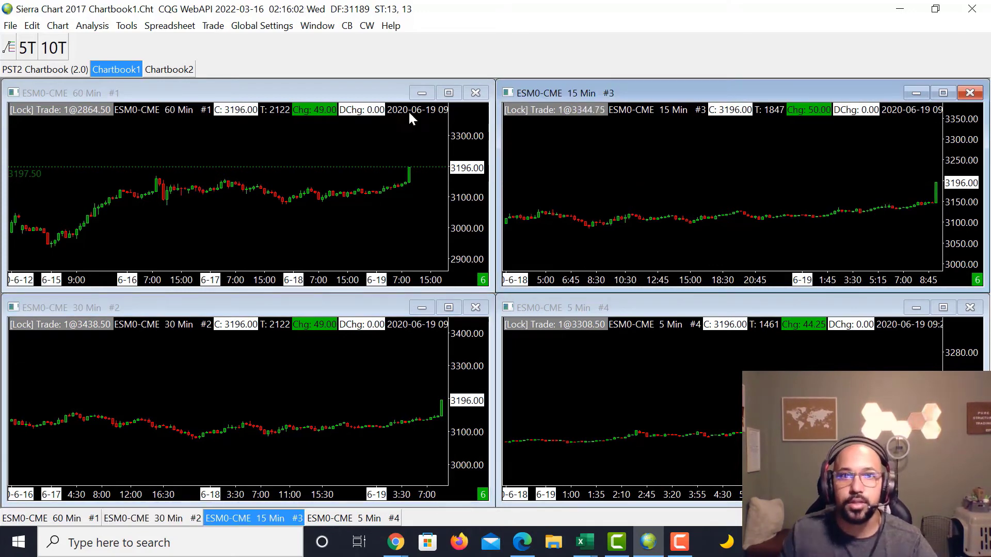
left_click(462, 188)
left_click_drag(462, 182, 472, 197)
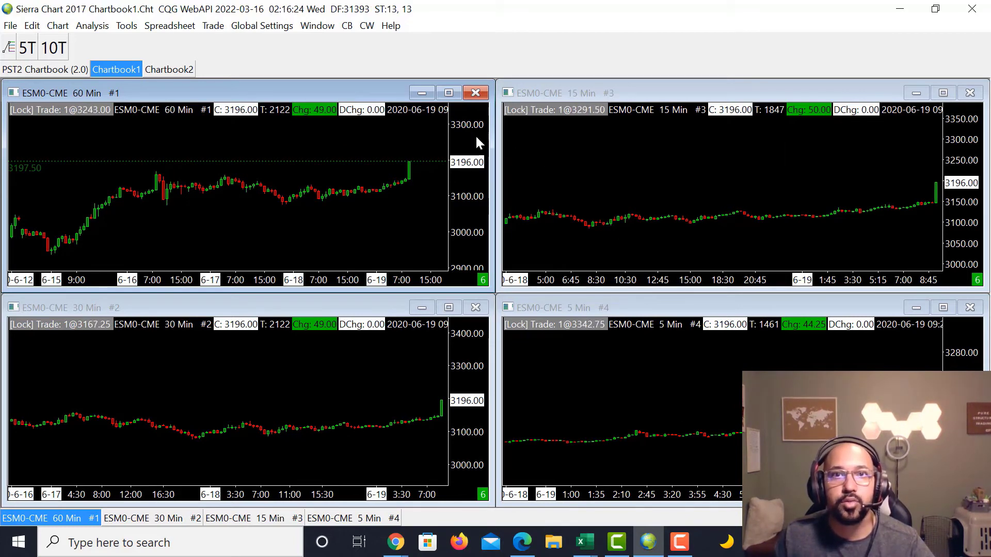
left_click(648, 94)
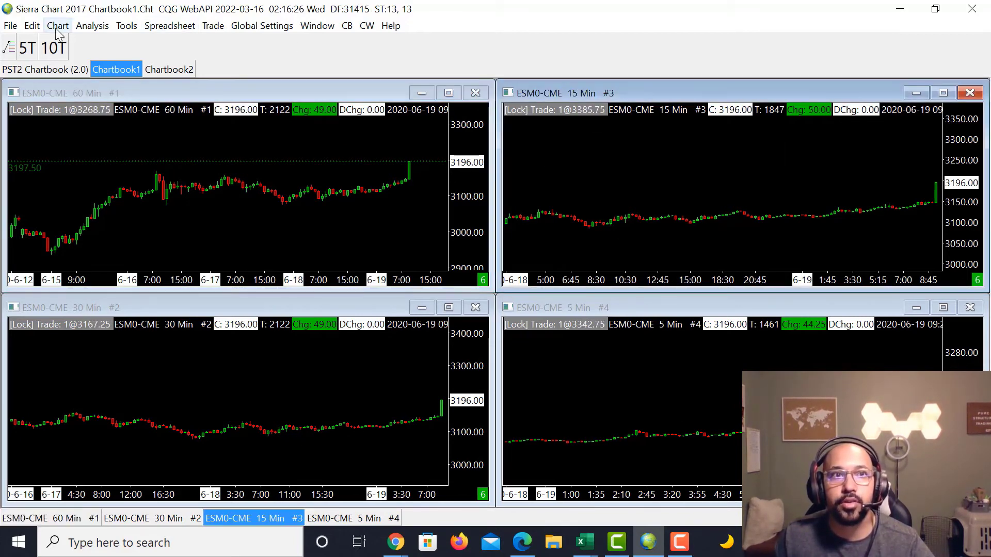
Review the 15 Min chart #3's Advanced Settings 2 drawing options twice, closing without changes
left_click(57, 27)
left_click(72, 42)
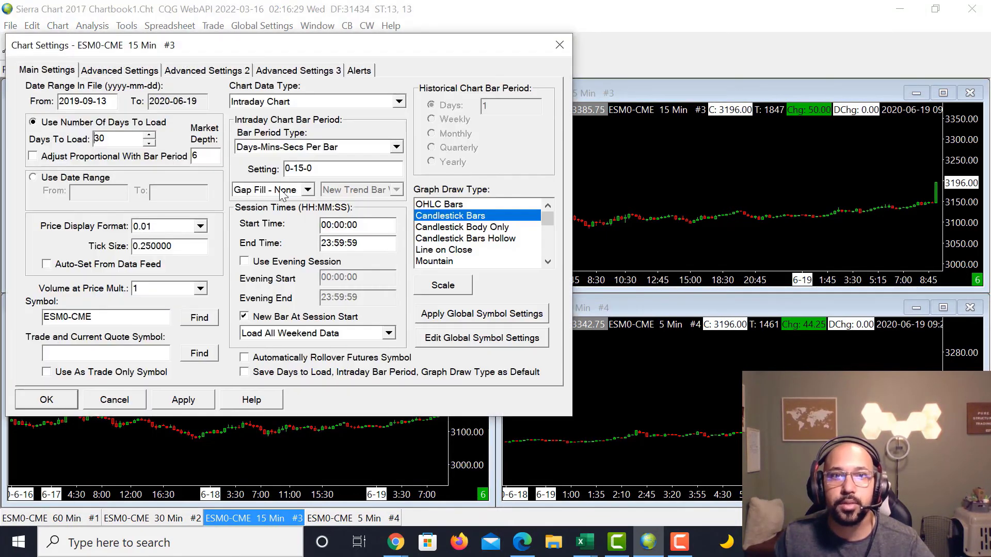
left_click(178, 70)
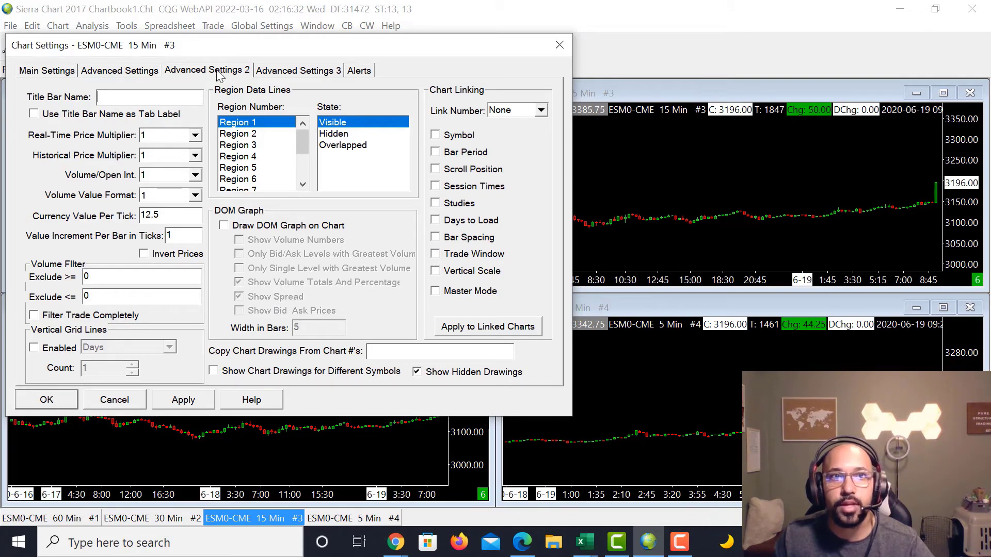
left_click(566, 42)
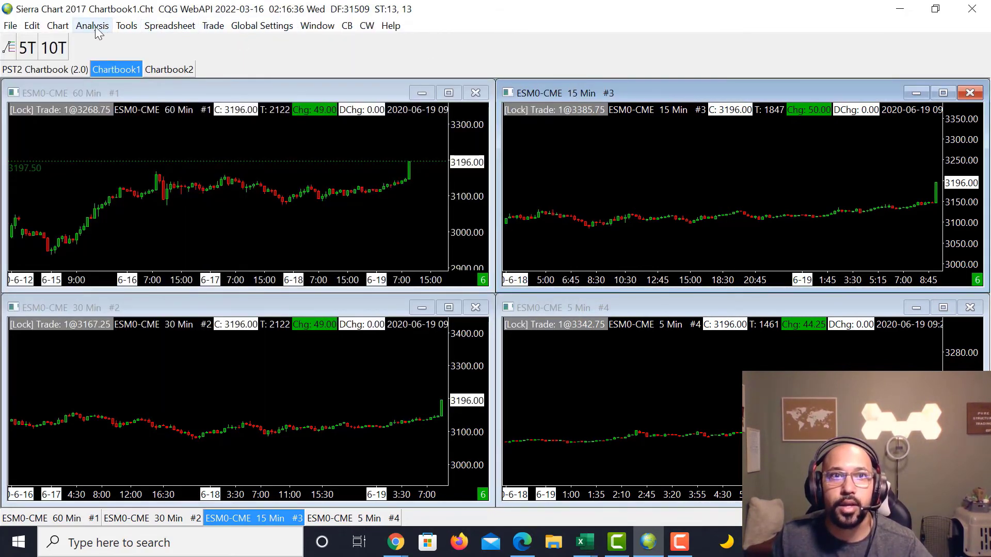
left_click(61, 26)
left_click(75, 44)
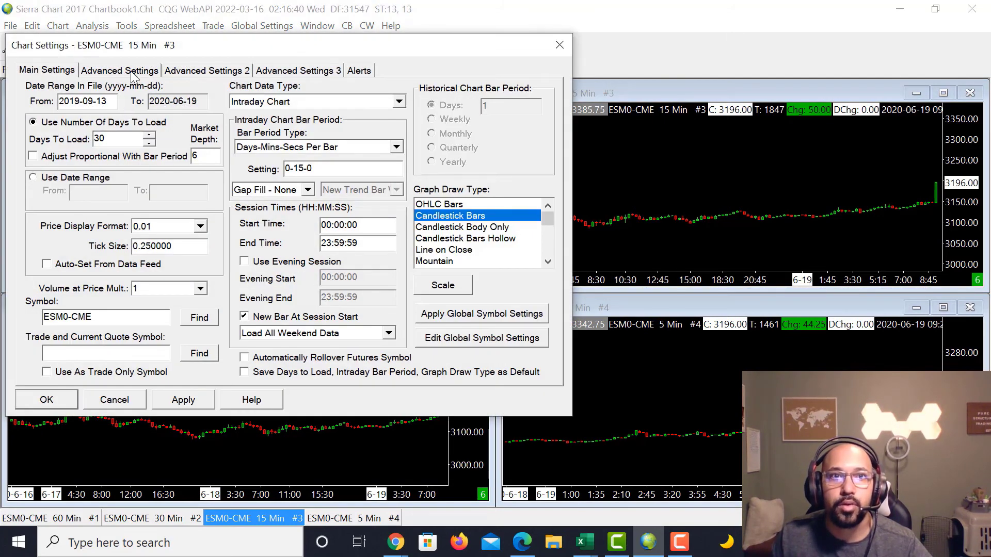
left_click(217, 72)
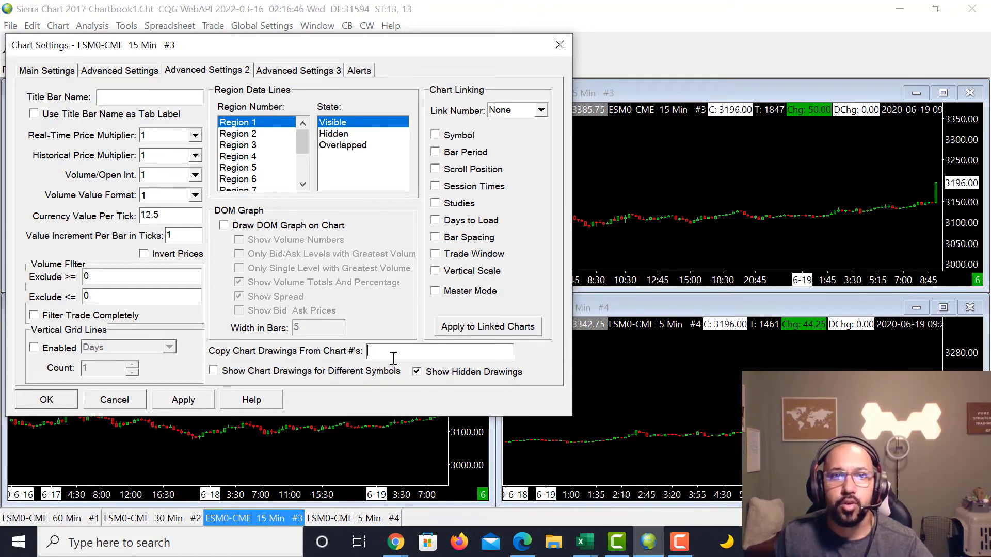
left_click(560, 45)
Maximize the 15 Min chart, restore it to the tiled layout, and bring up the Chart menu
double_click(633, 92)
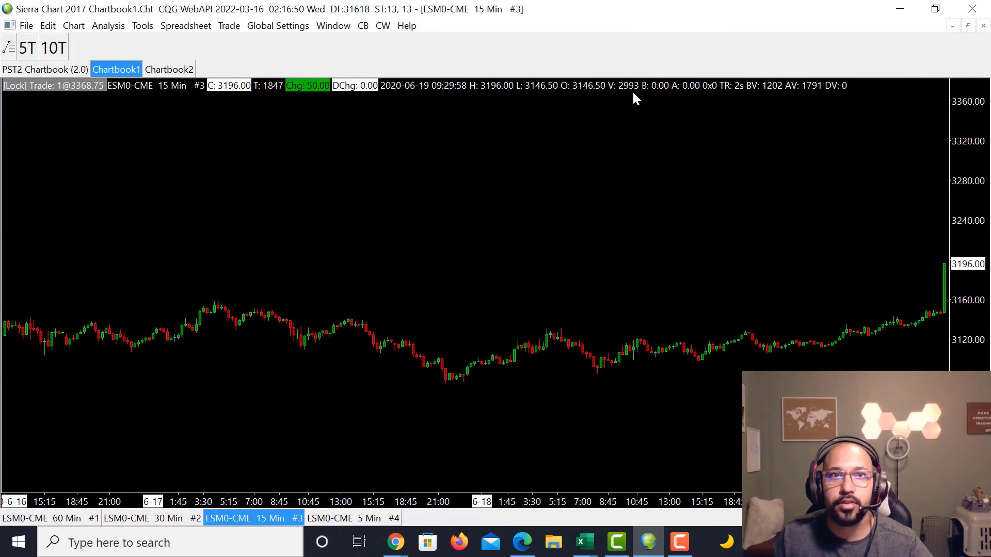
left_click(967, 26)
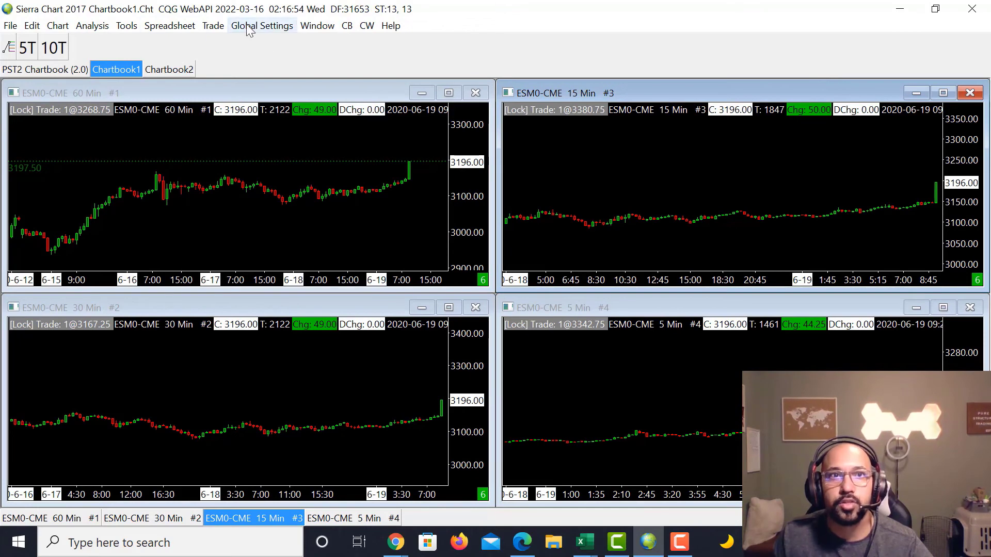
left_click(57, 25)
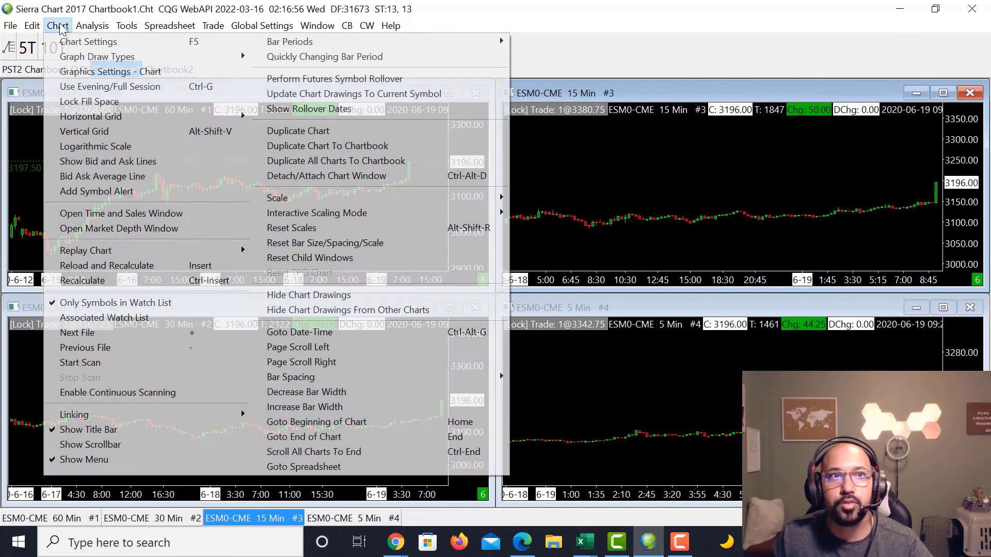
Set chart #3's Copy Chart Drawings From Chart #'s to 1 and accept with OK
left_click(74, 44)
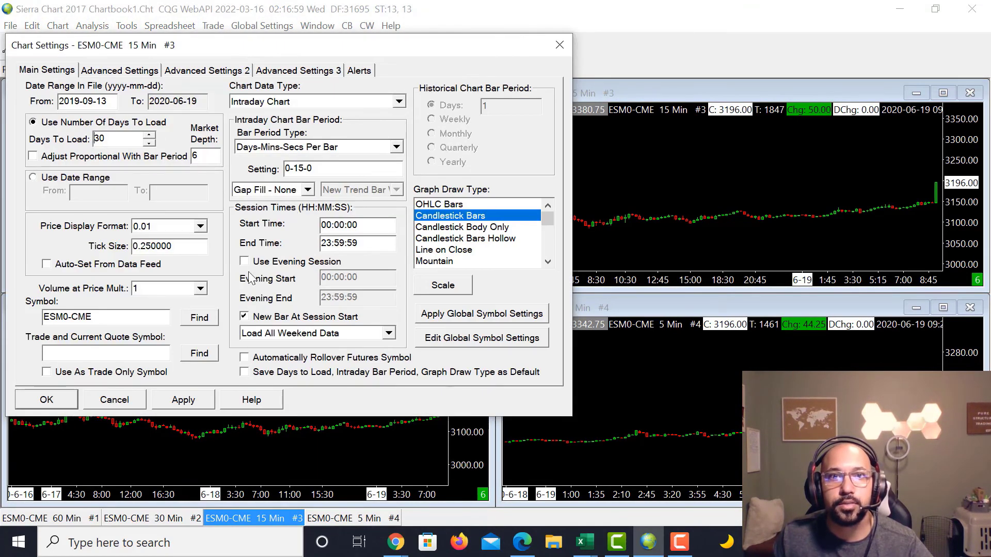
left_click(207, 71)
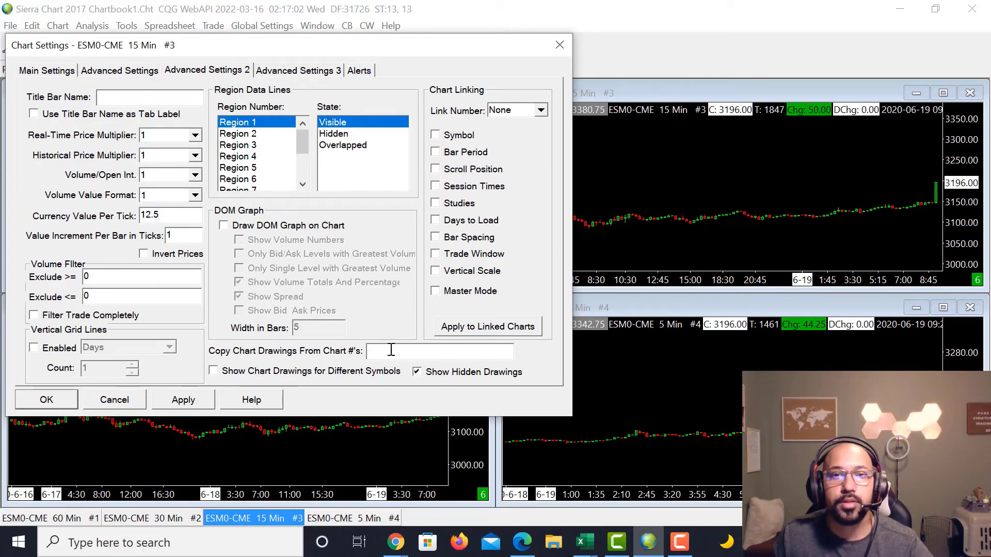
left_click(392, 355)
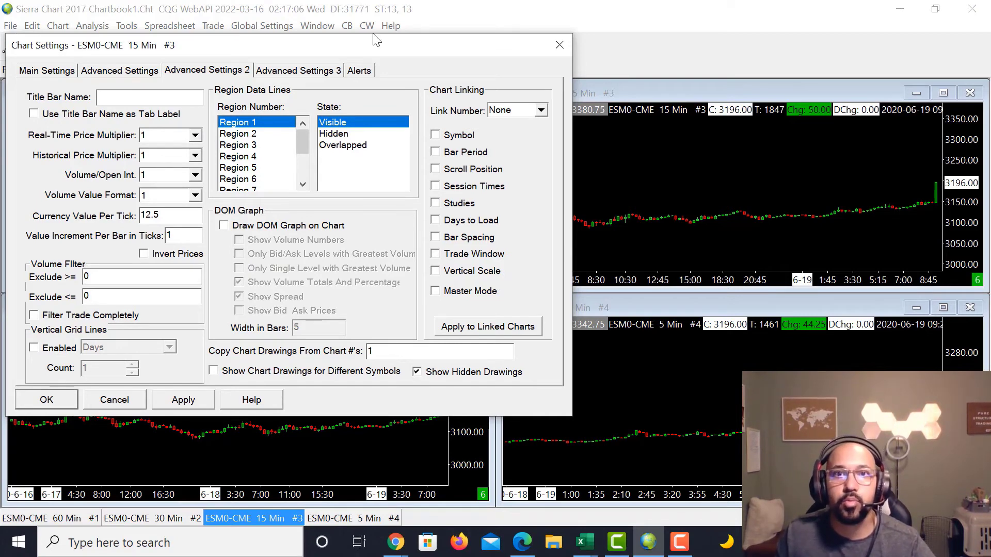
left_click_drag(358, 42, 561, 178)
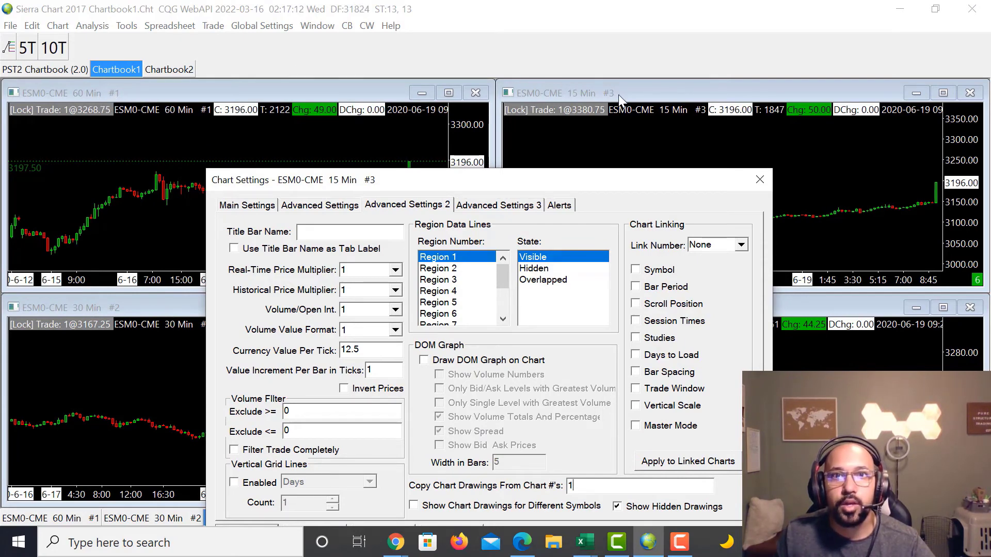
left_click_drag(621, 180, 622, 117)
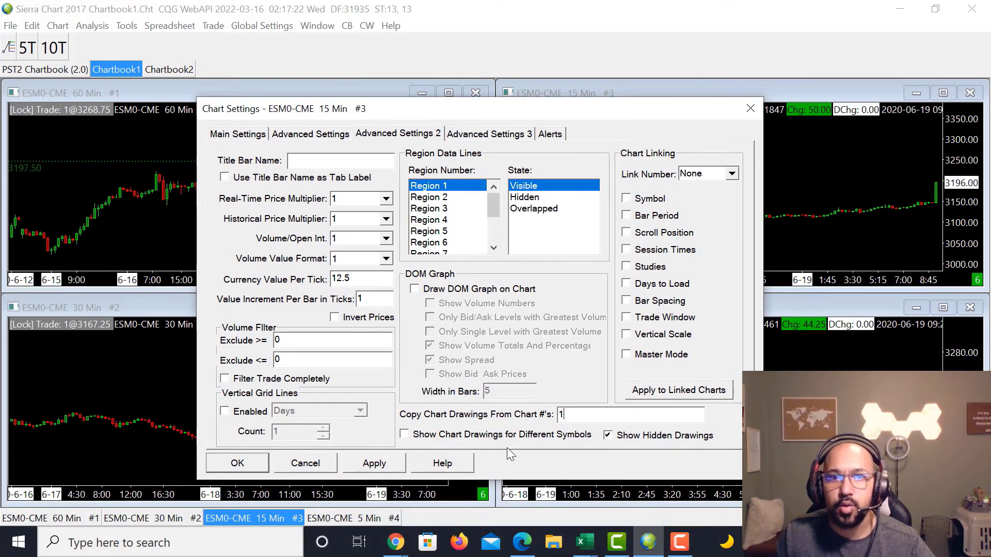
left_click_drag(638, 109, 646, 134)
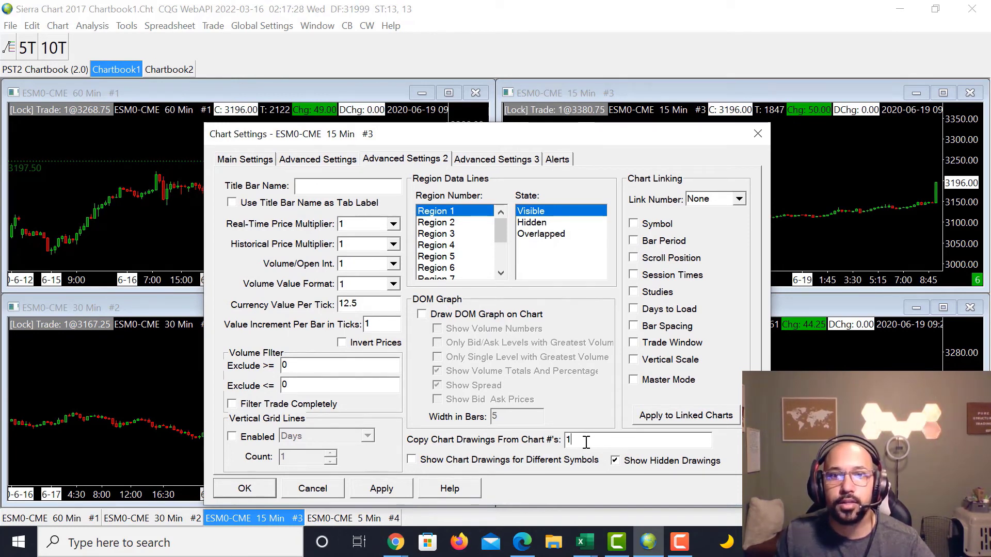
left_click(253, 490)
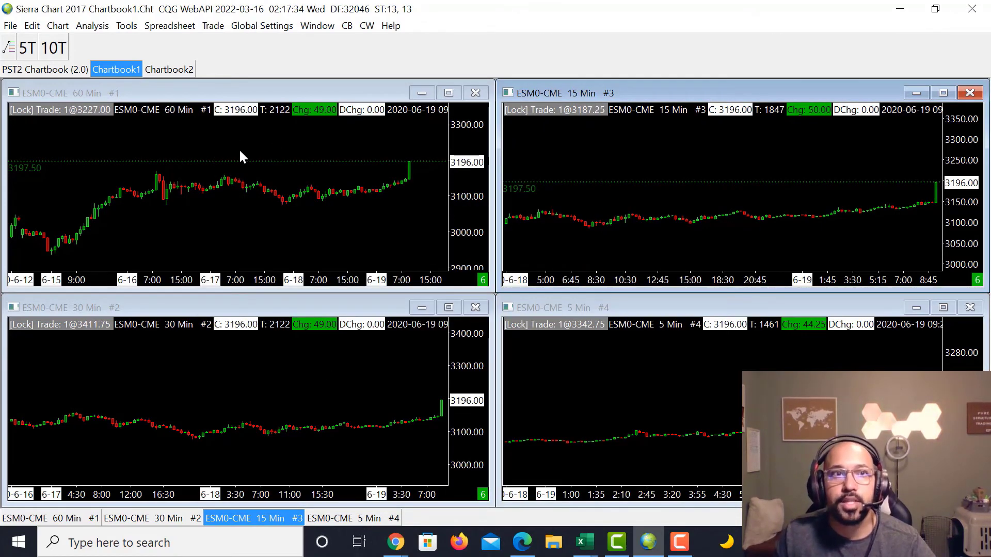
Enter 1 in Copy Chart Drawings From Chart #'s for the 30 Min chart #2 and apply it
left_click(174, 308)
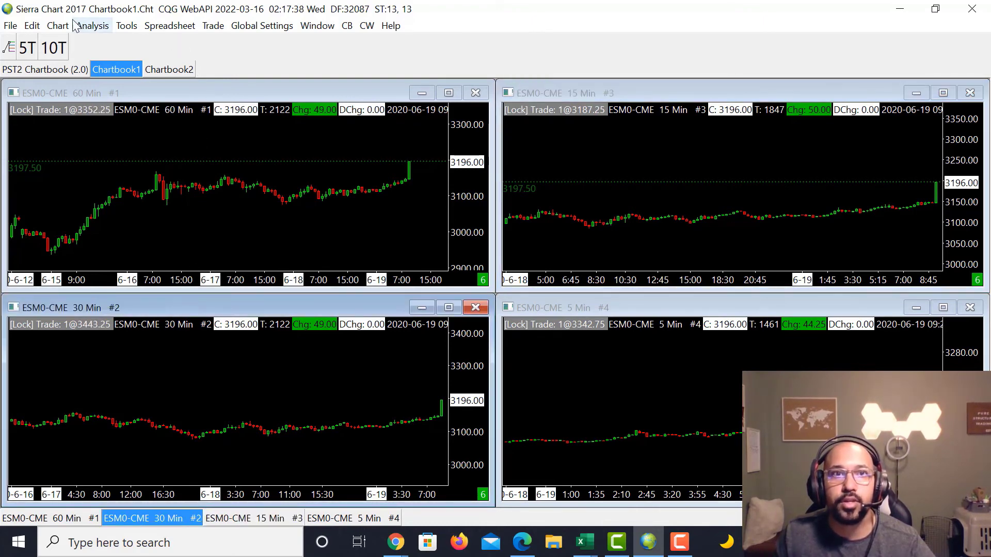
left_click(58, 25)
left_click(76, 46)
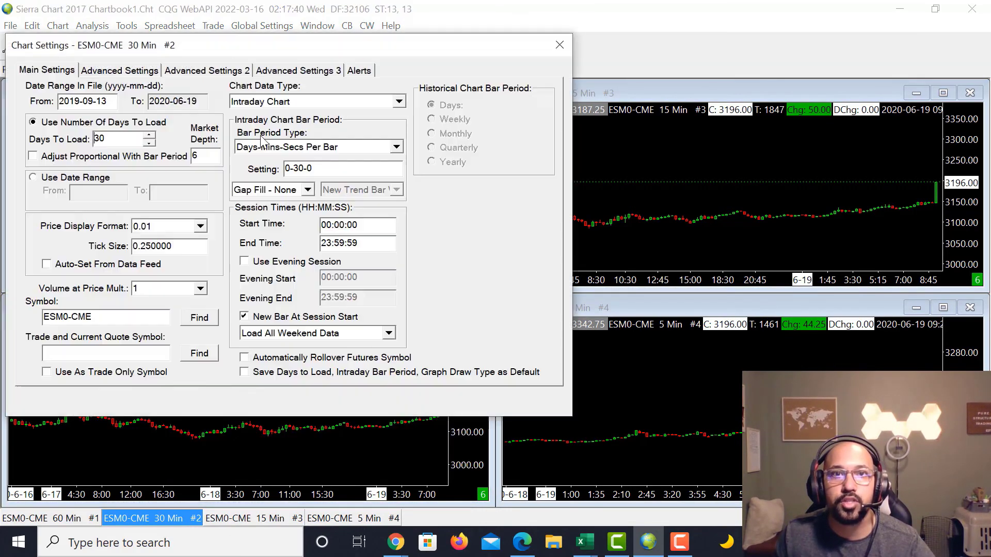
left_click(204, 71)
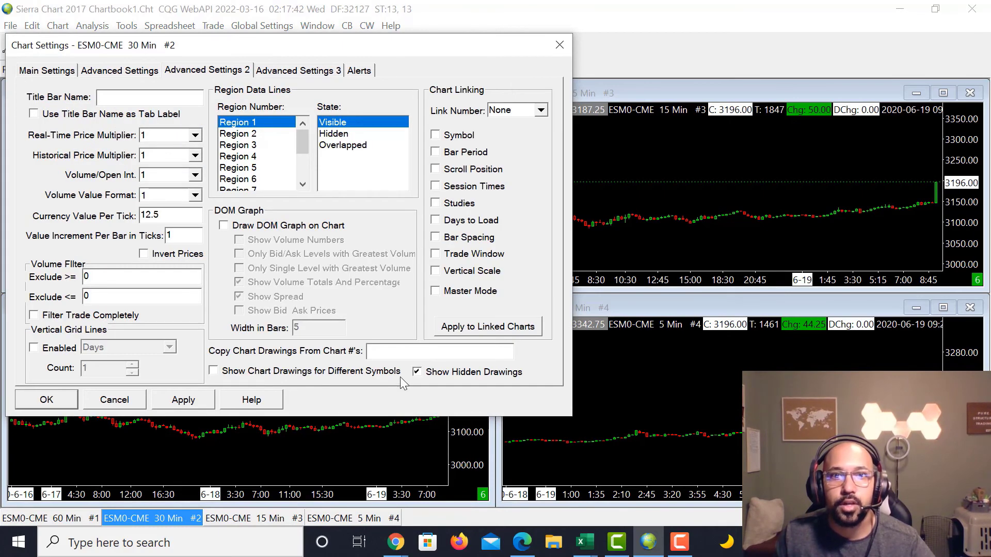
type("1")
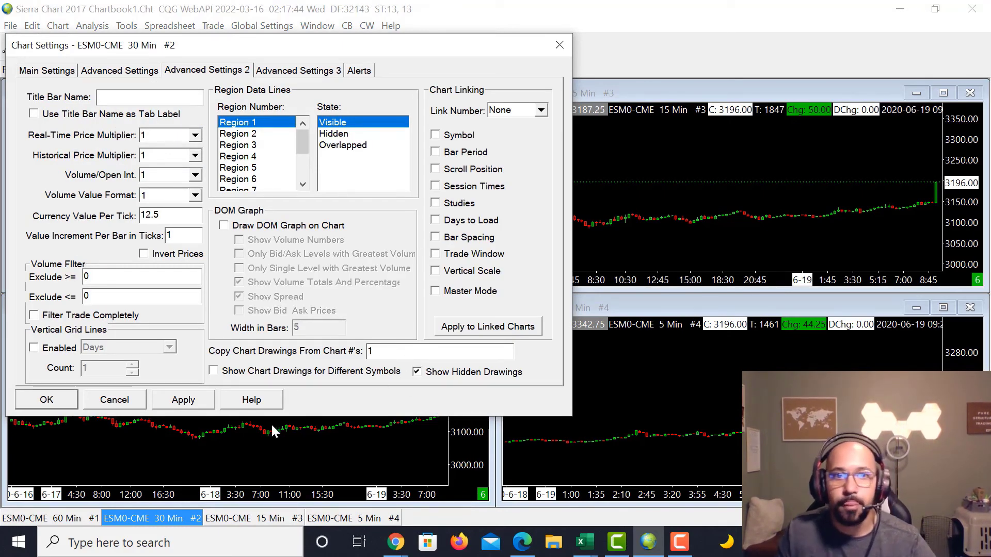
left_click(203, 401)
Close chart #2's settings, then set the 5 Min chart #4 to copy drawings from chart #1
left_click(30, 405)
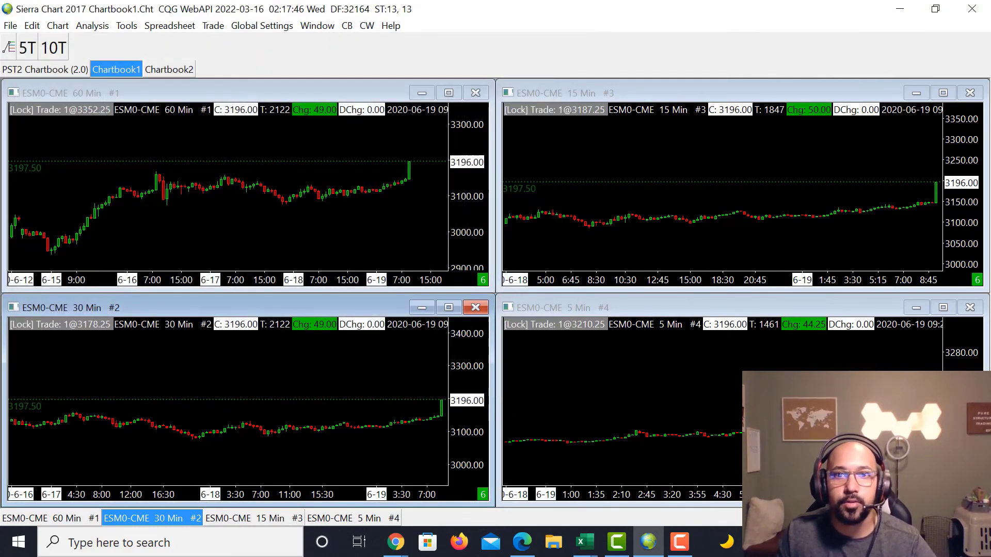
left_click(776, 302)
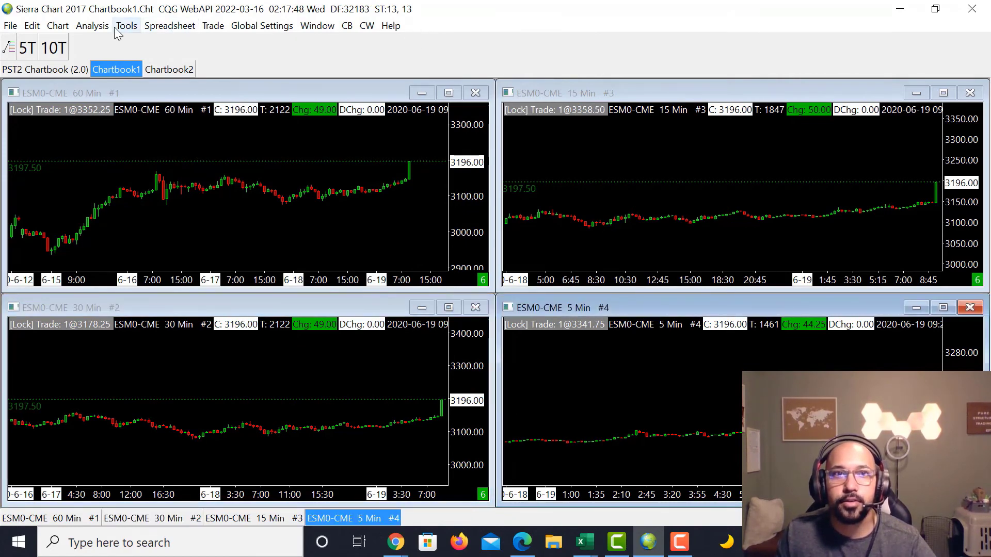
left_click(58, 25)
left_click(78, 39)
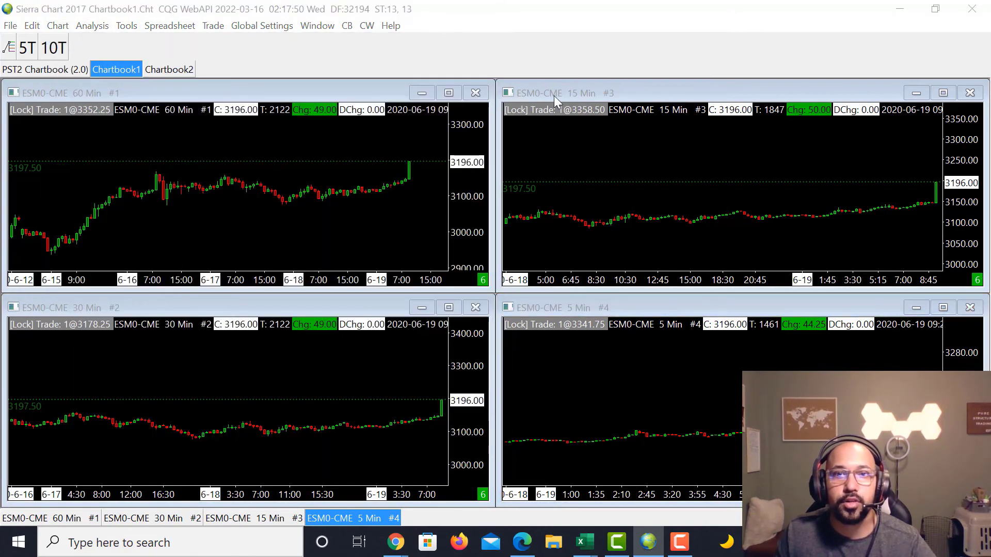
left_click(215, 69)
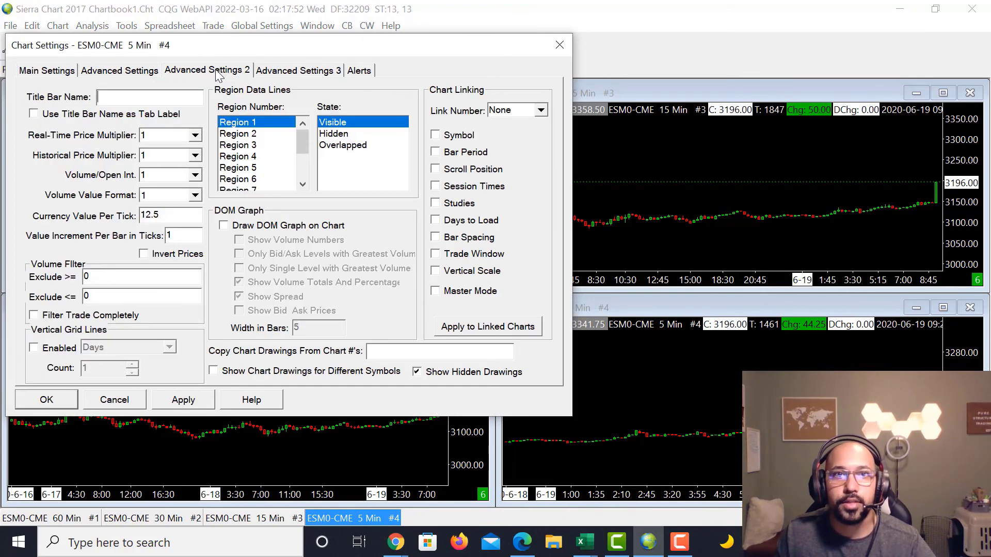
left_click(404, 350)
type("1")
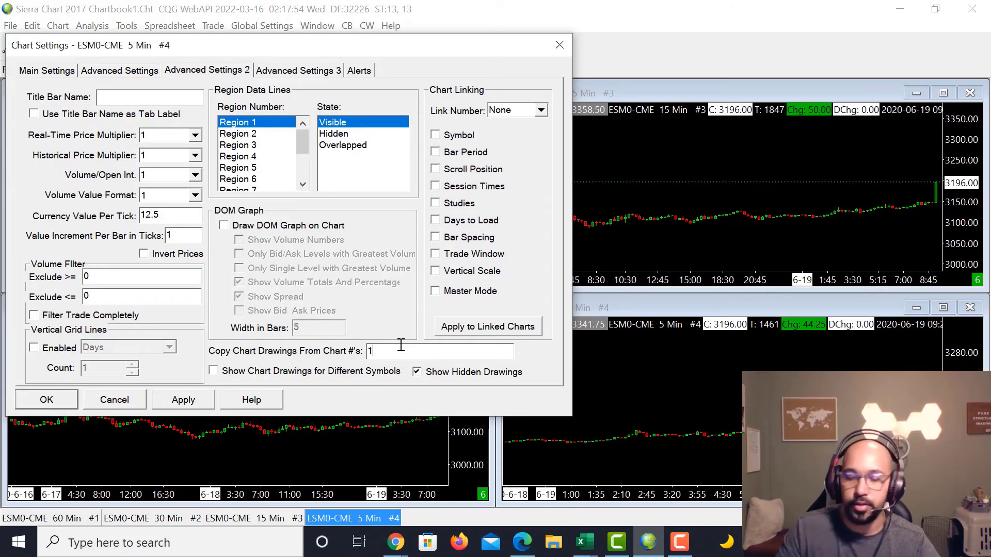
left_click(181, 402)
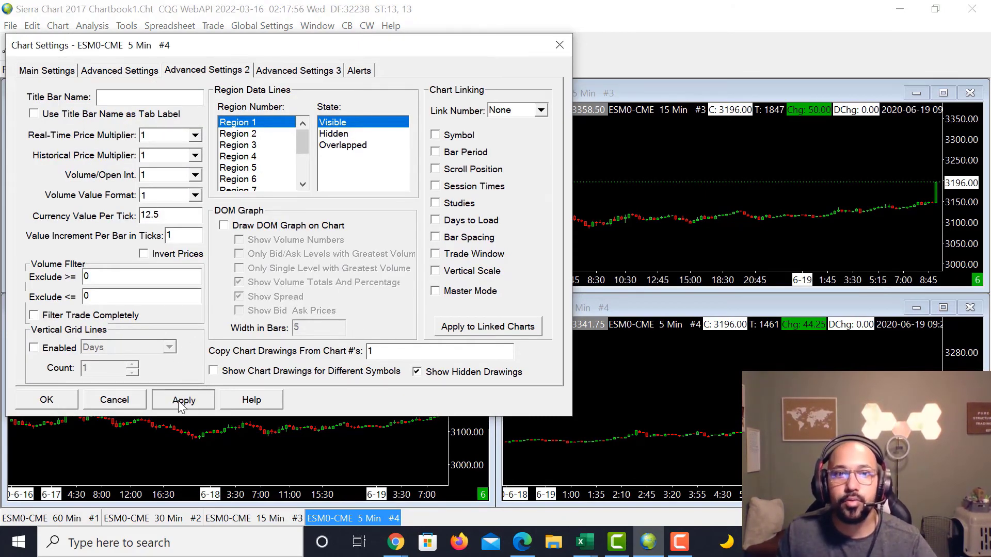
left_click(36, 398)
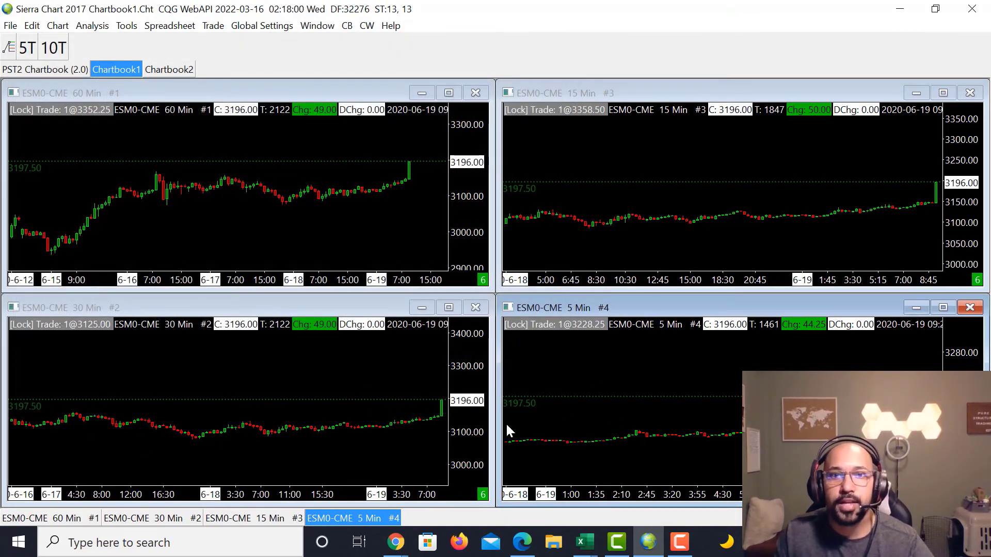
Compress the 5 Min chart's time axis to show more bars, then switch to Chartbook2
left_click(166, 218)
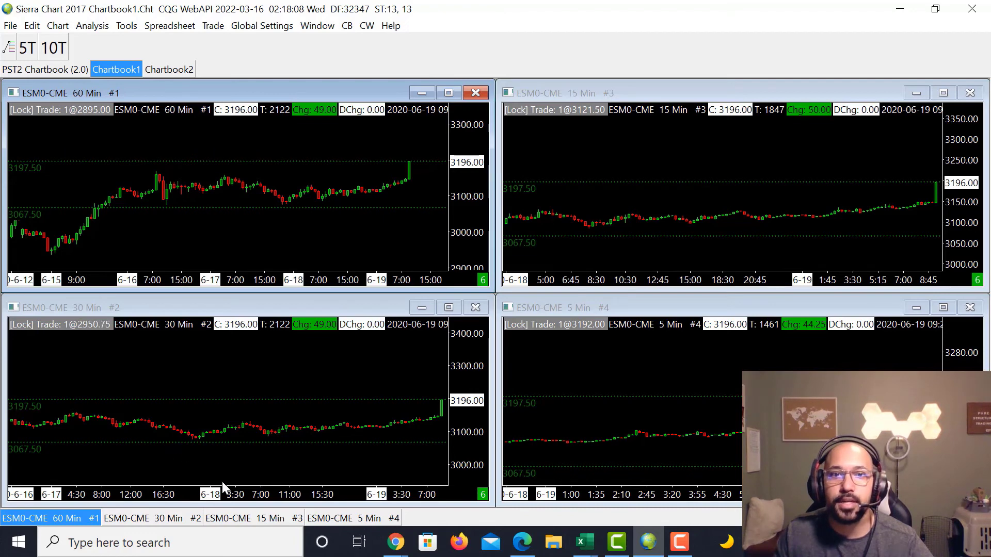
mouse_move(231, 495)
left_mouse_down()
mouse_move(279, 495)
mouse_move(222, 496)
left_mouse_up()
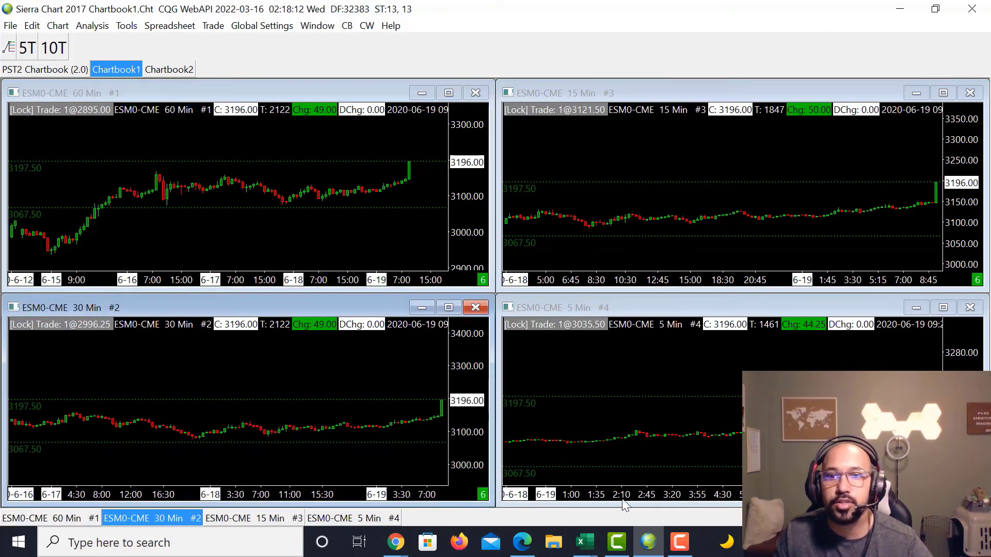
left_click_drag(623, 500, 658, 498)
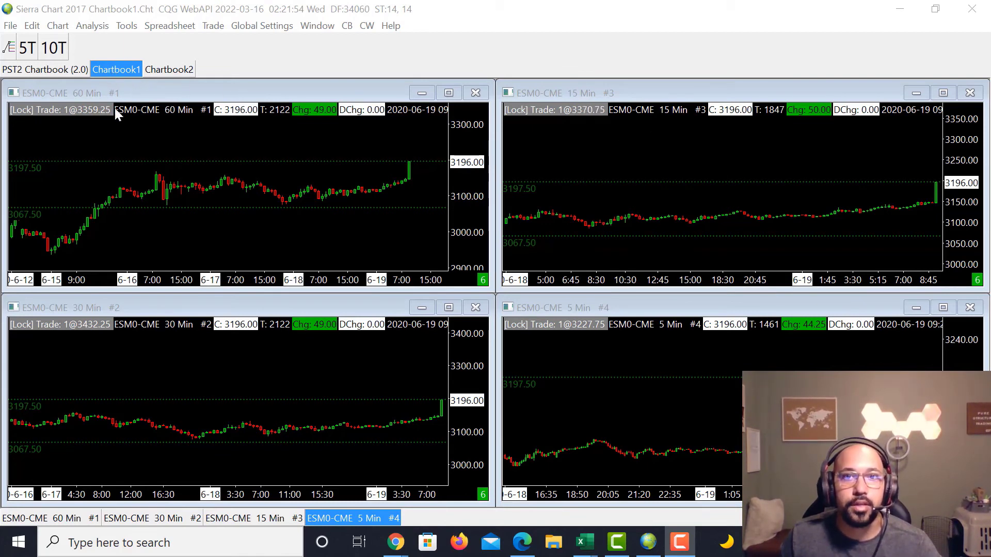
left_click(160, 69)
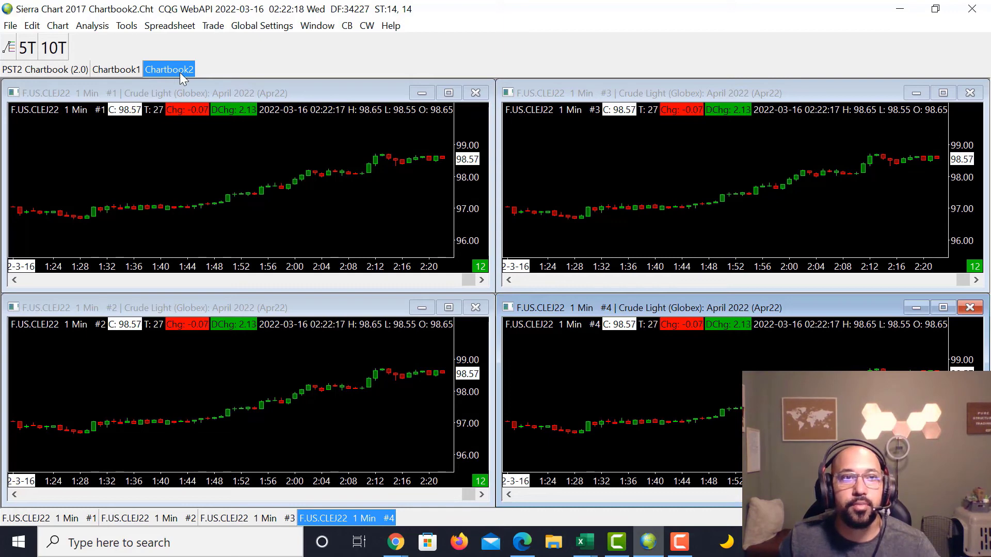
Return to Chartbook1 and save it as 'S&P500 TIME CHARTS'
left_click(118, 72)
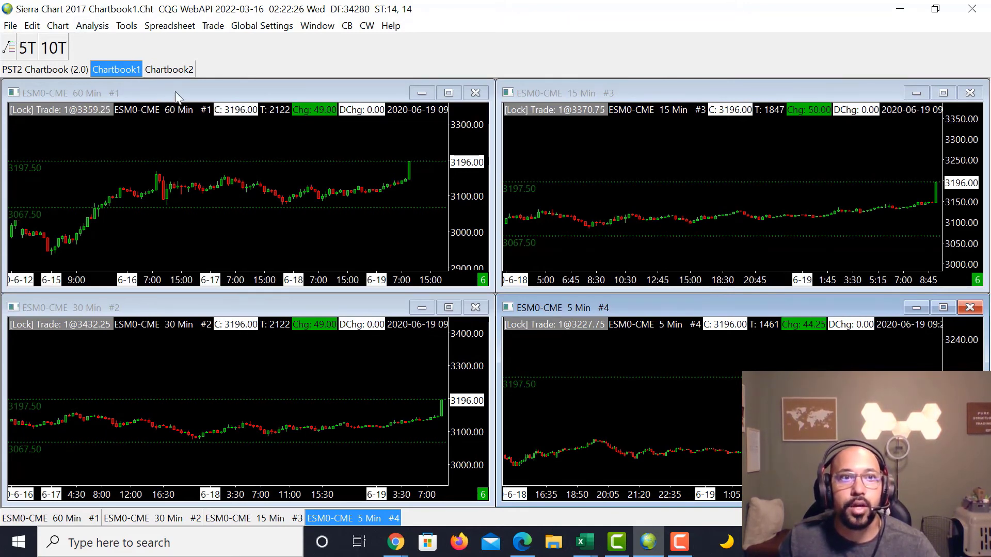
left_click(10, 26)
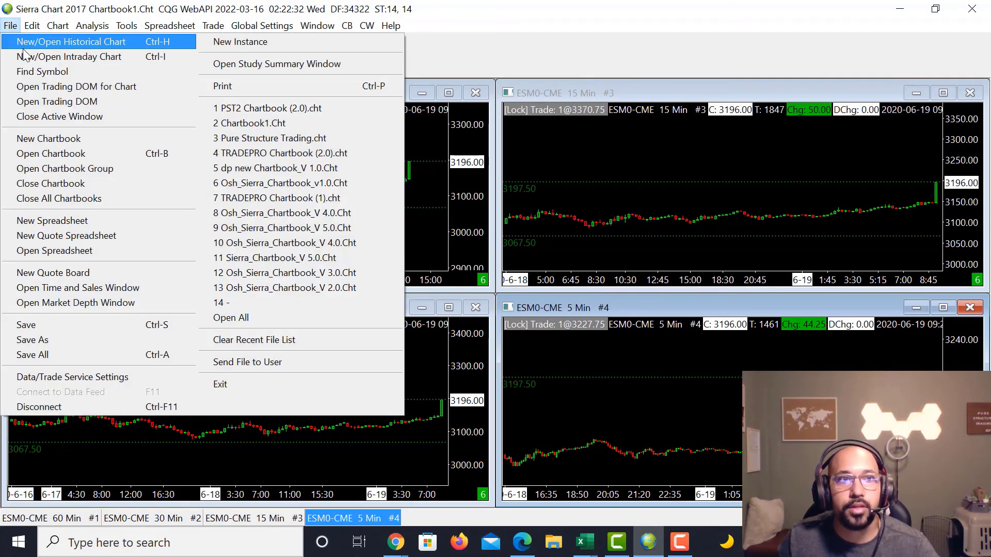
left_click(81, 339)
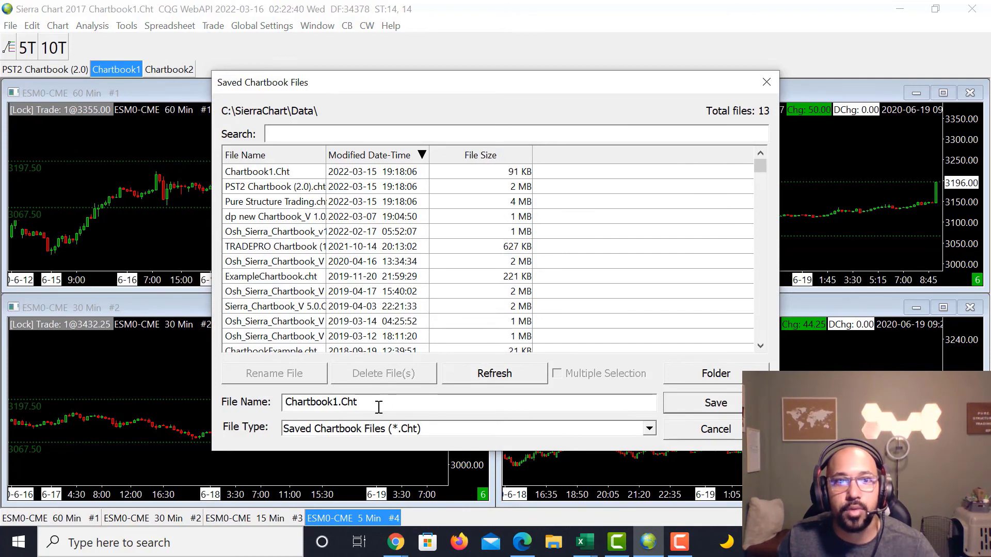
left_click_drag(379, 407, 277, 401)
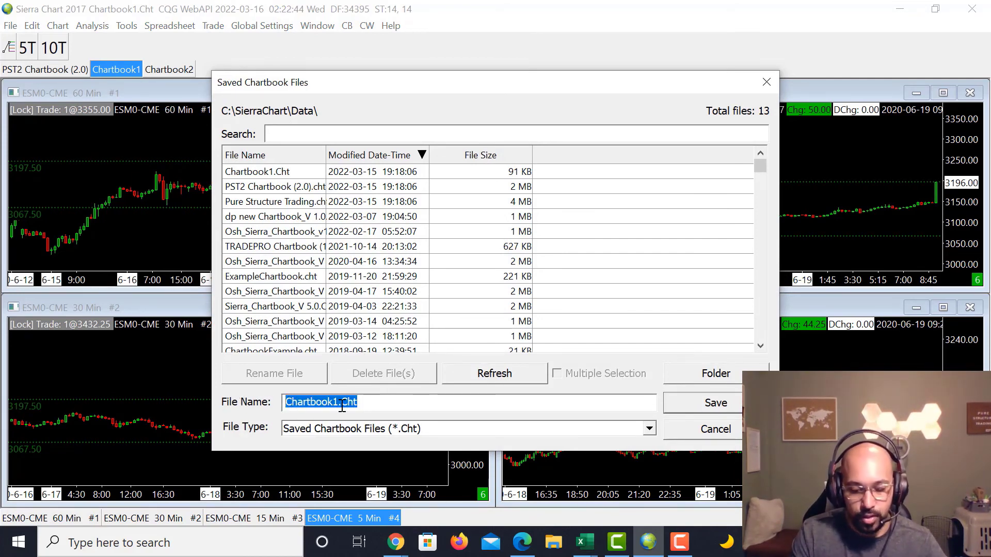
type("S&")
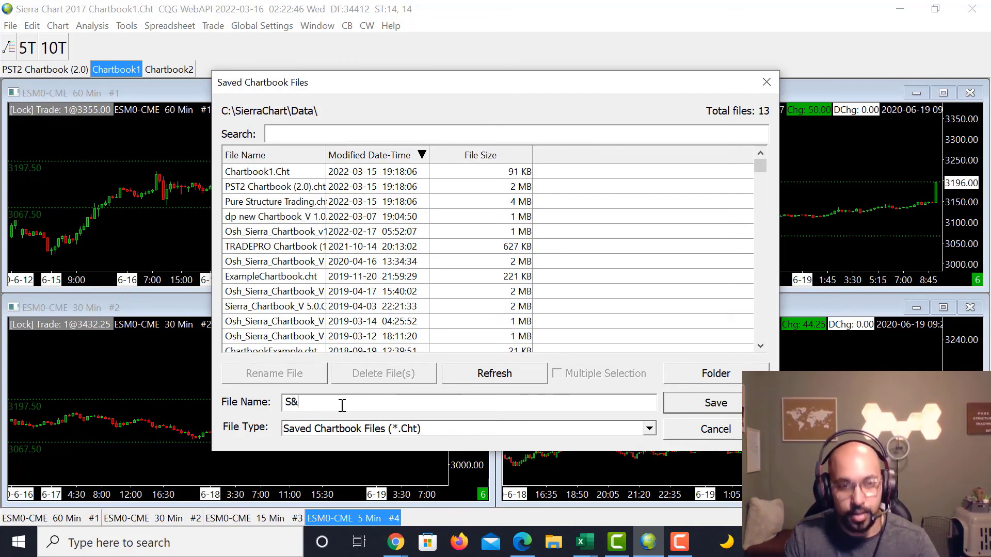
type("P50")
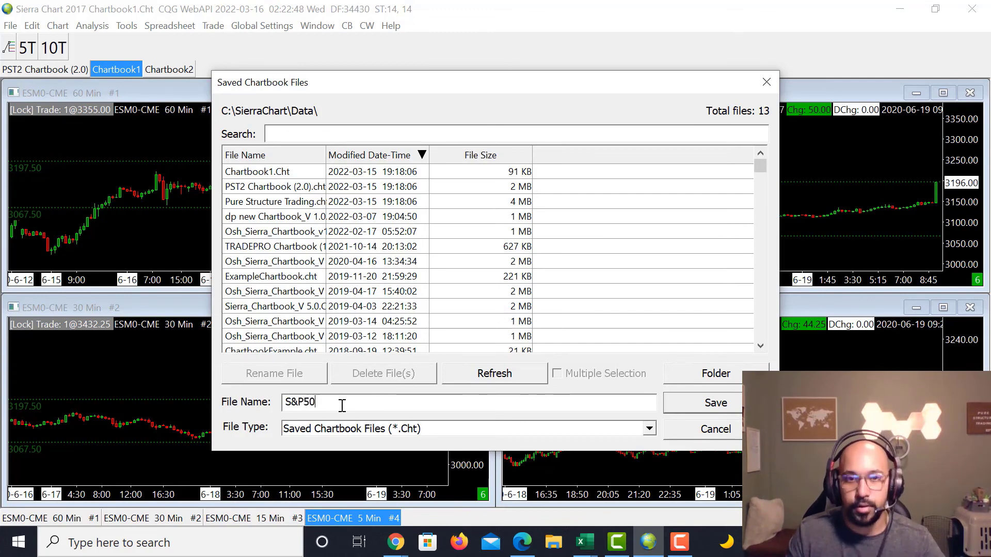
type("0 ")
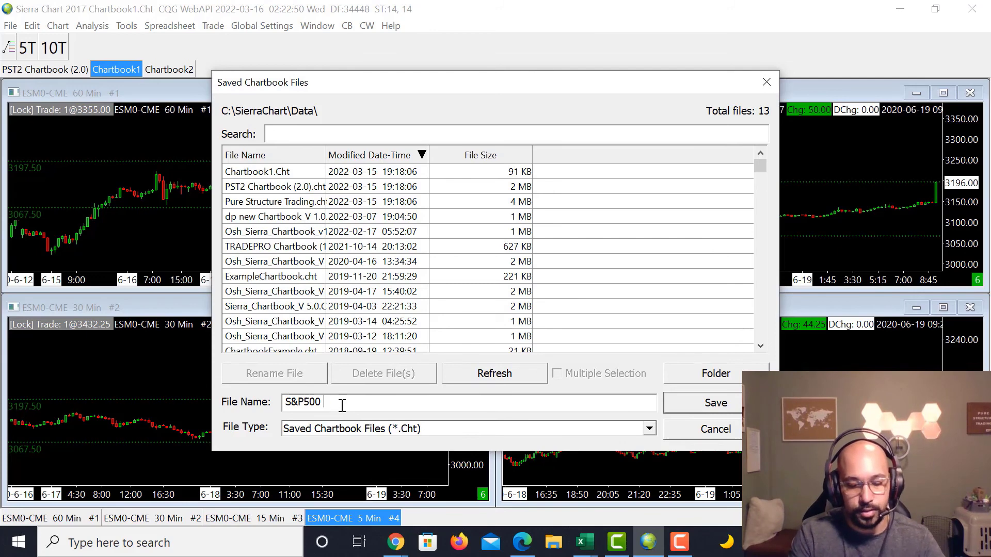
type("TIME CHARTS")
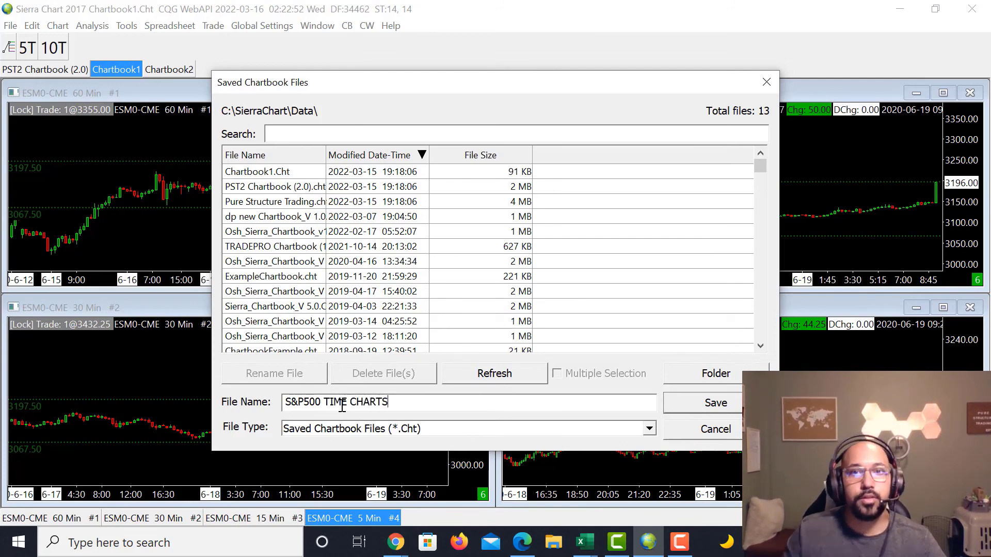
left_click(696, 408)
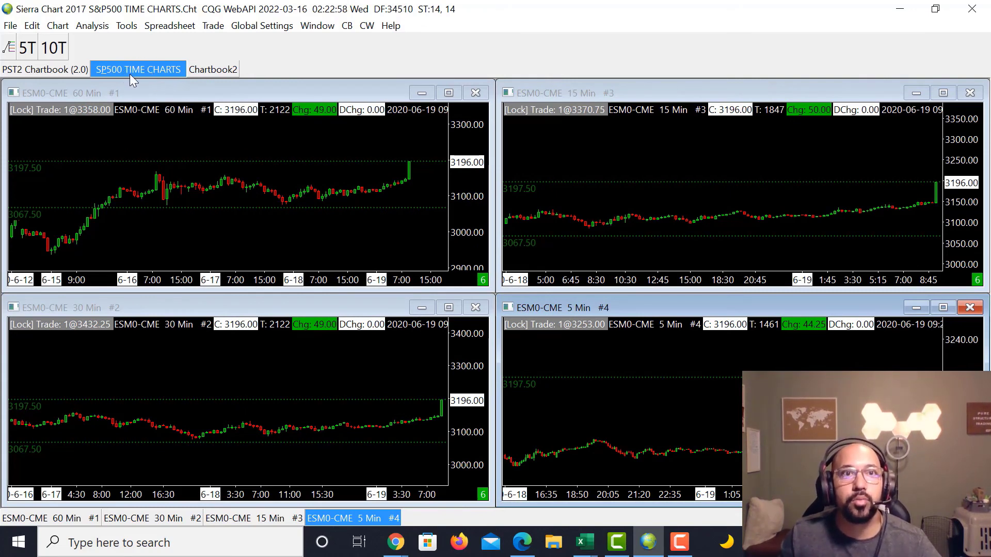
Switch to Chartbook2 and save it as 'CRUDE OIL TIME CHARTS'
left_click(208, 70)
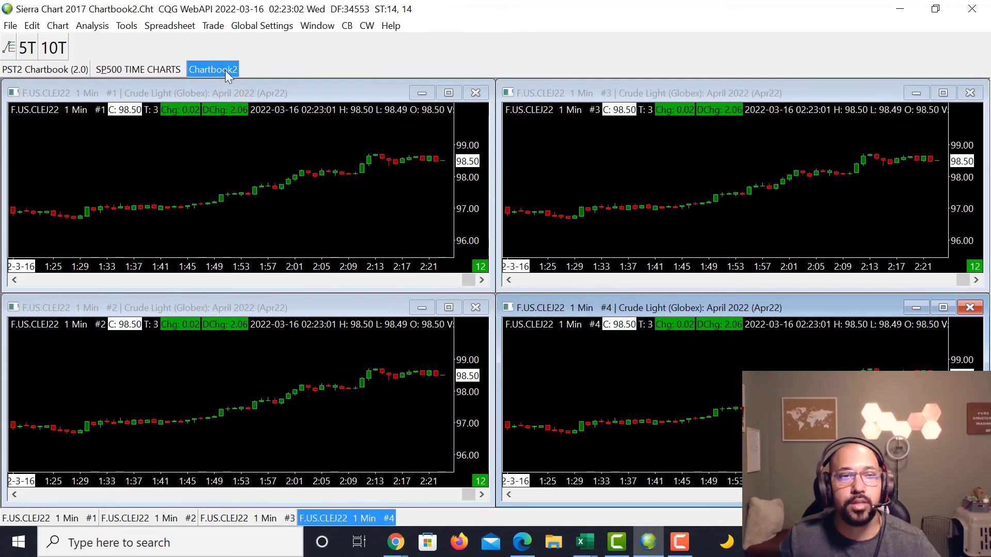
left_click(11, 26)
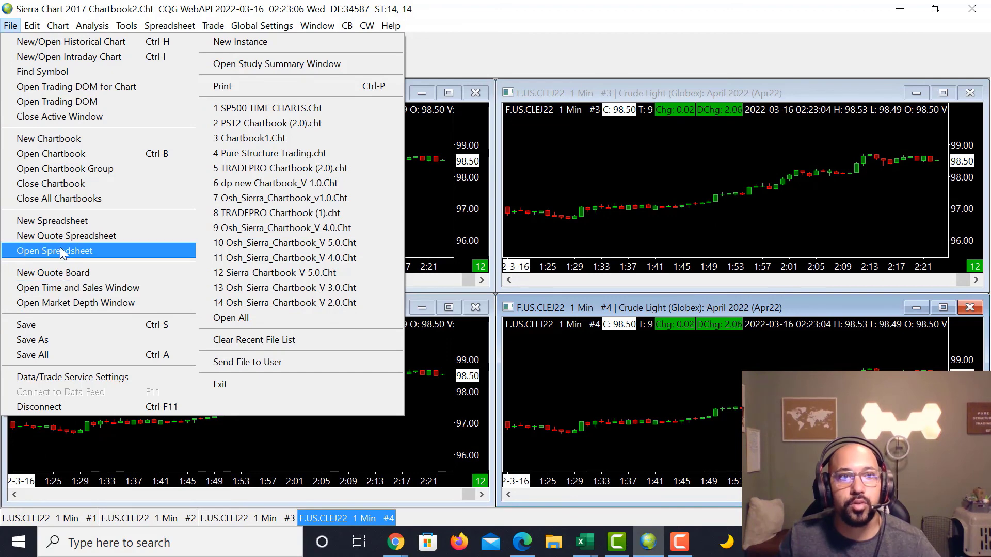
left_click(41, 341)
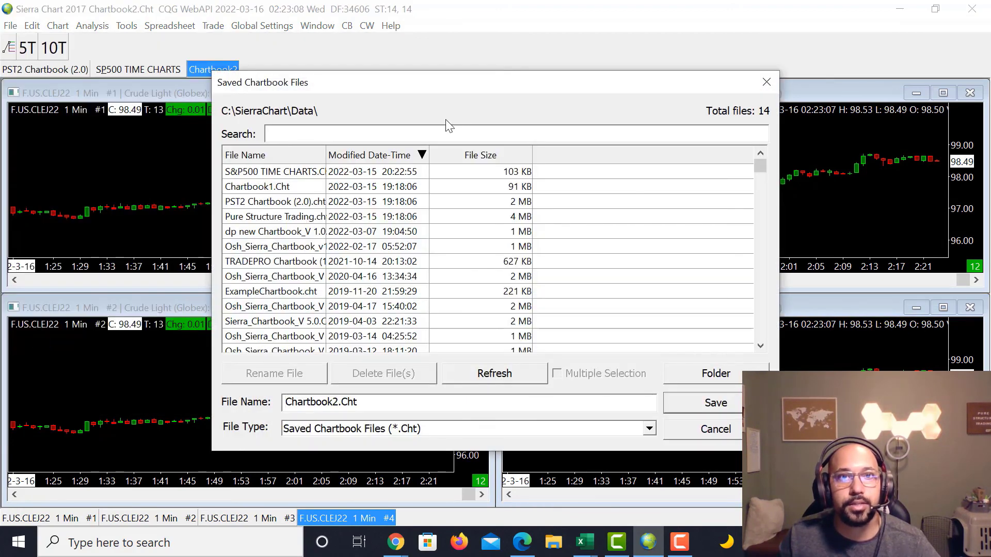
left_click_drag(364, 403, 233, 397)
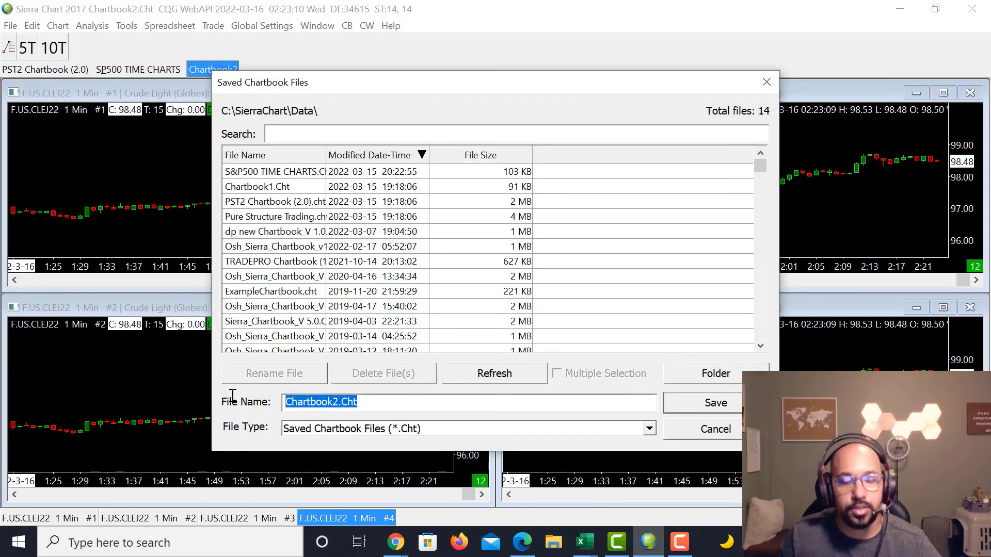
key("BackSpace")
type("C")
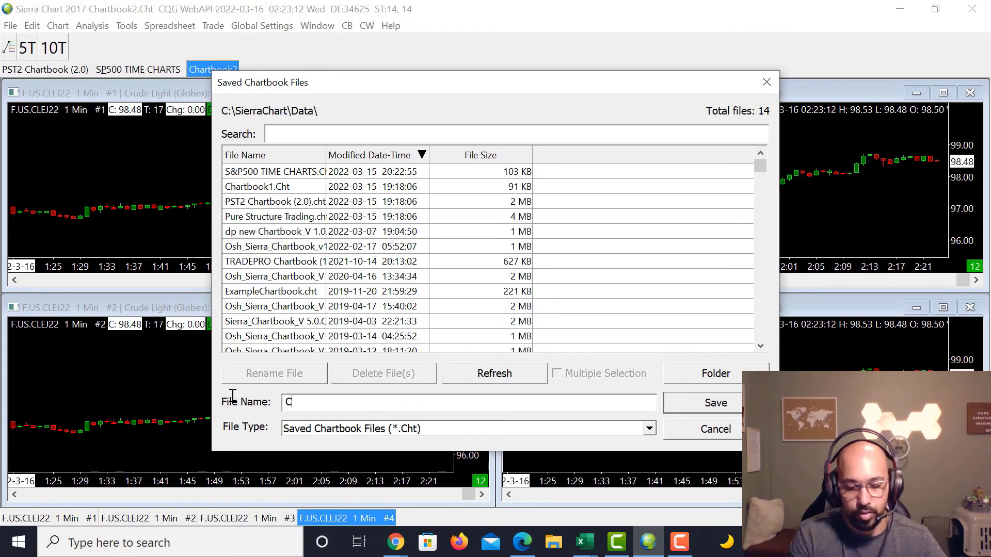
type("RUDE ")
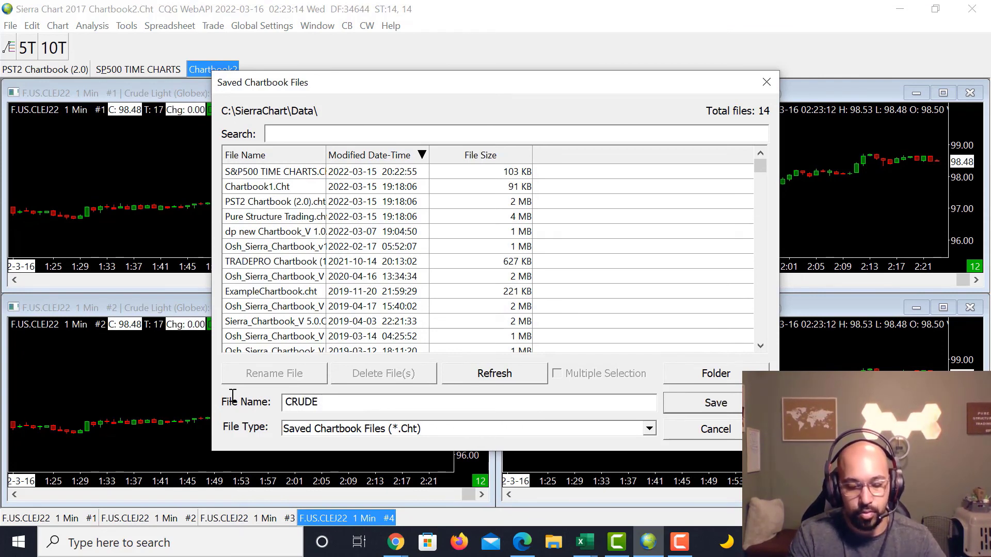
type("OIL TIMNE")
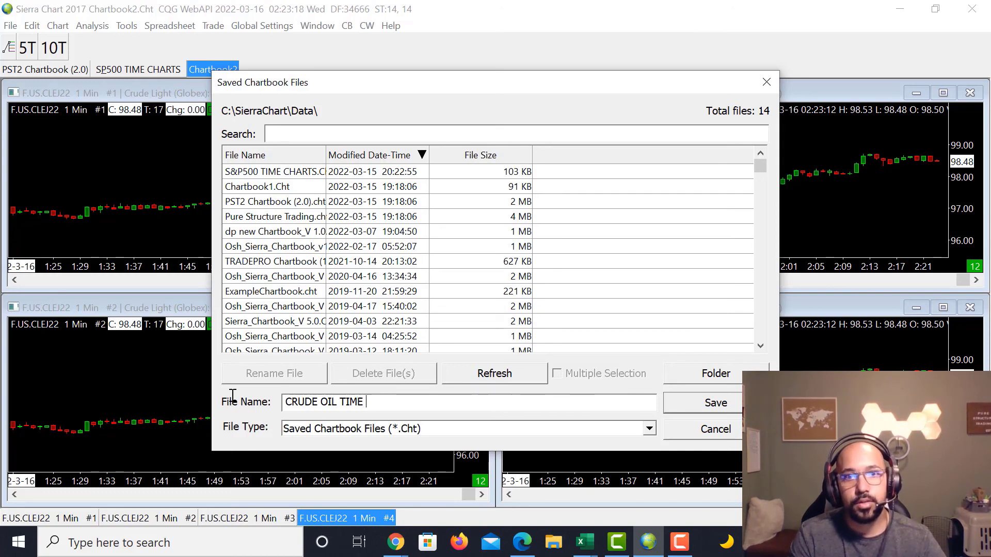
type(" CHARTS")
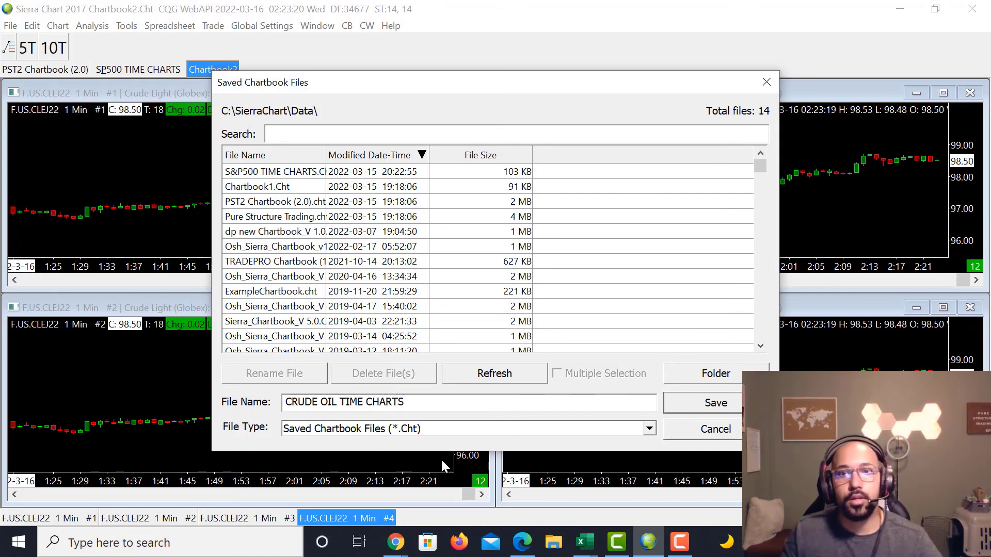
left_click(717, 403)
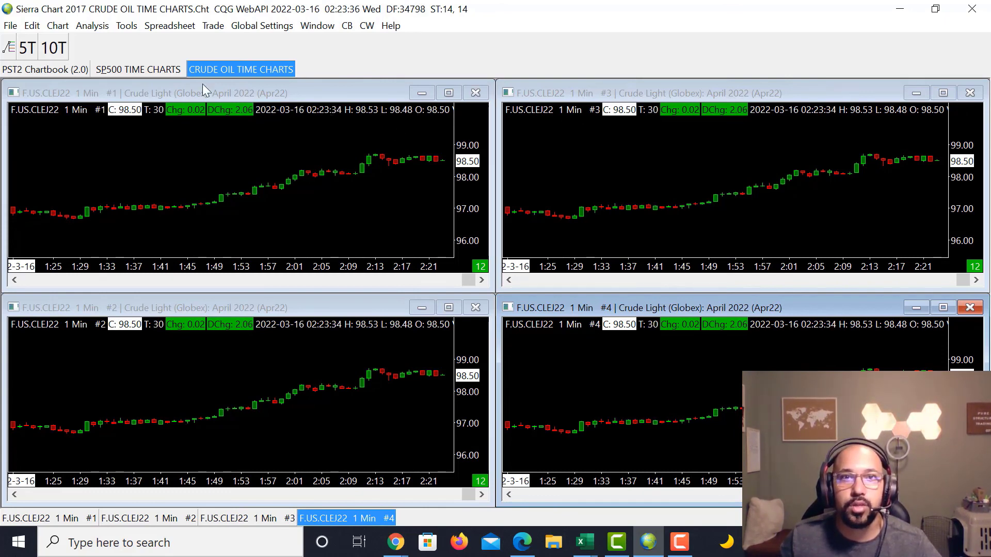
Detach chart #1 into its own window with Window > Detach/Attach Window, then move it aside
mouse_move(342, 88)
left_mouse_down()
mouse_move(728, 82)
mouse_move(216, 82)
mouse_move(302, 80)
mouse_move(372, 108)
mouse_move(506, 135)
mouse_move(593, 103)
mouse_move(398, 114)
mouse_move(83, 86)
mouse_move(774, 98)
mouse_move(172, 80)
mouse_move(309, 94)
mouse_move(349, 82)
left_mouse_up()
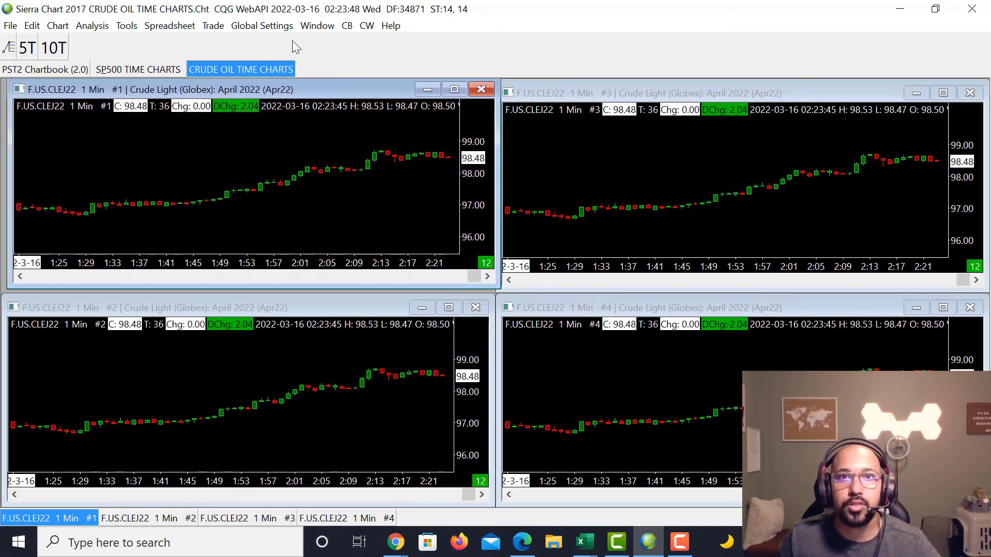
left_click(320, 26)
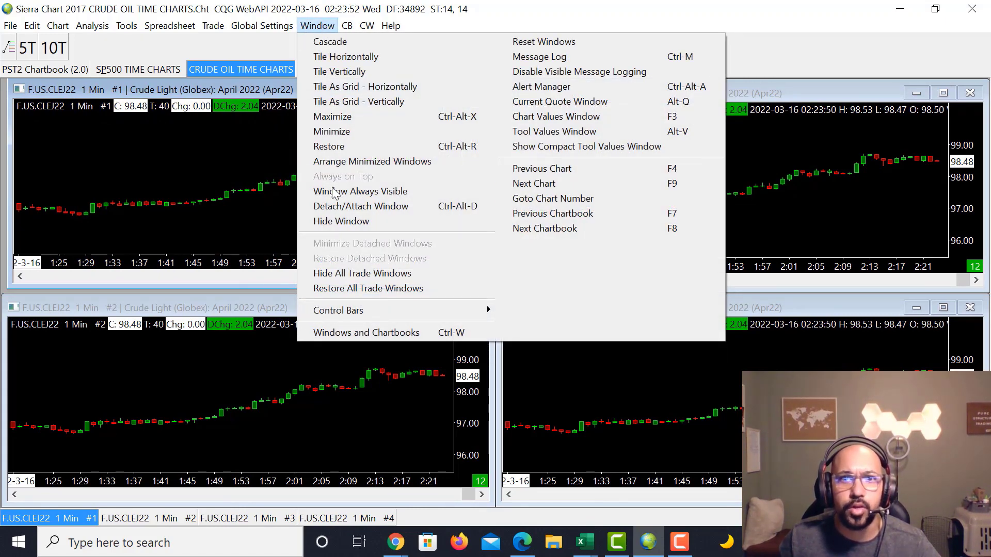
left_click(376, 207)
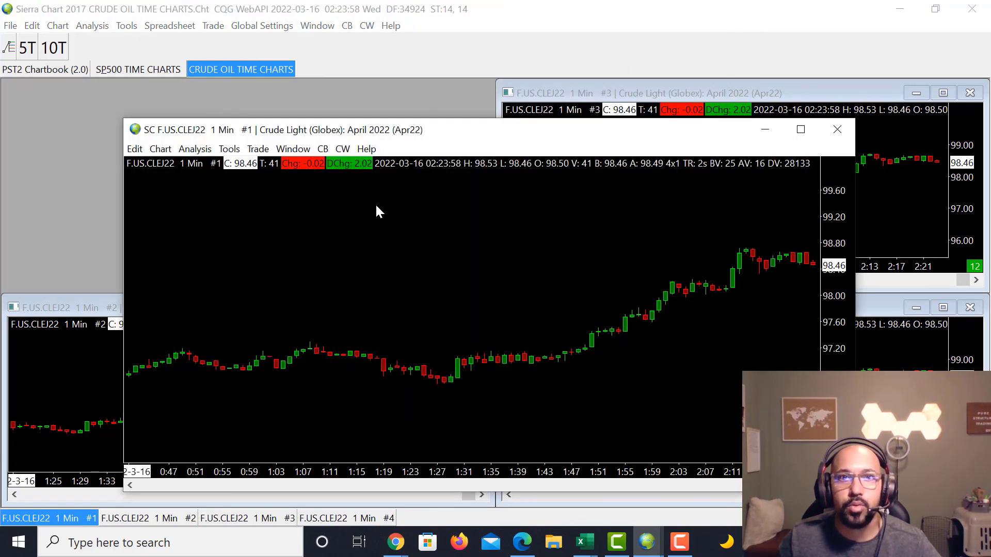
left_click_drag(458, 133, 990, 111)
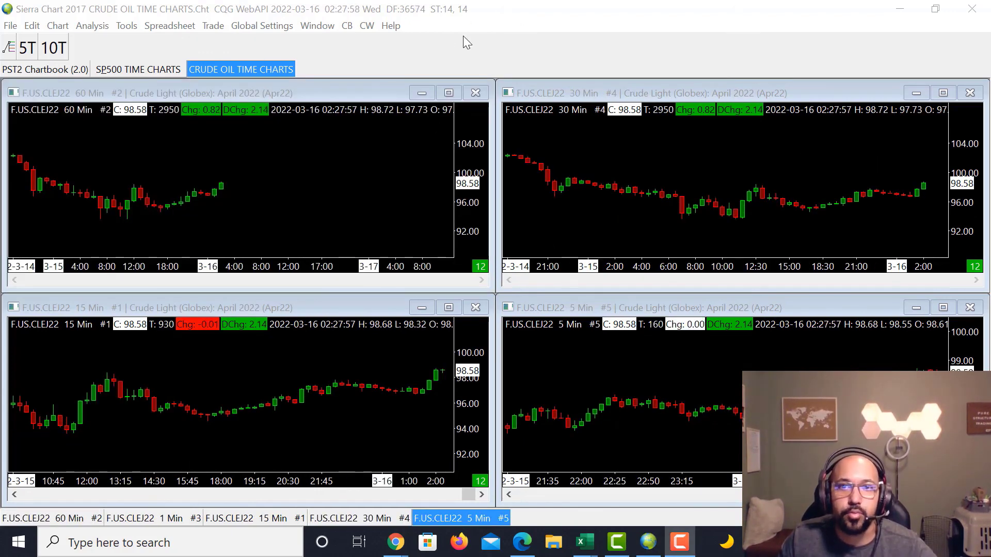
left_click(318, 26)
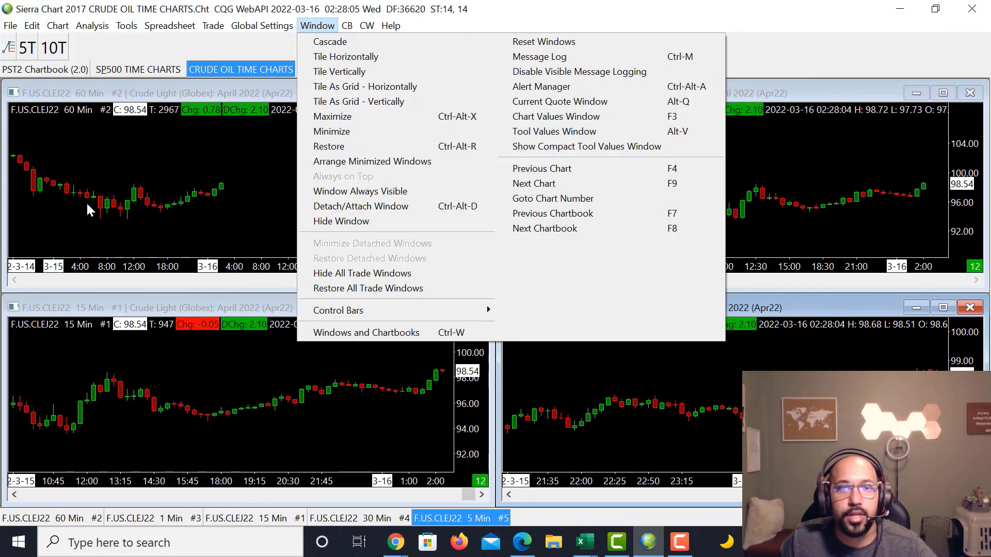
left_click(32, 164)
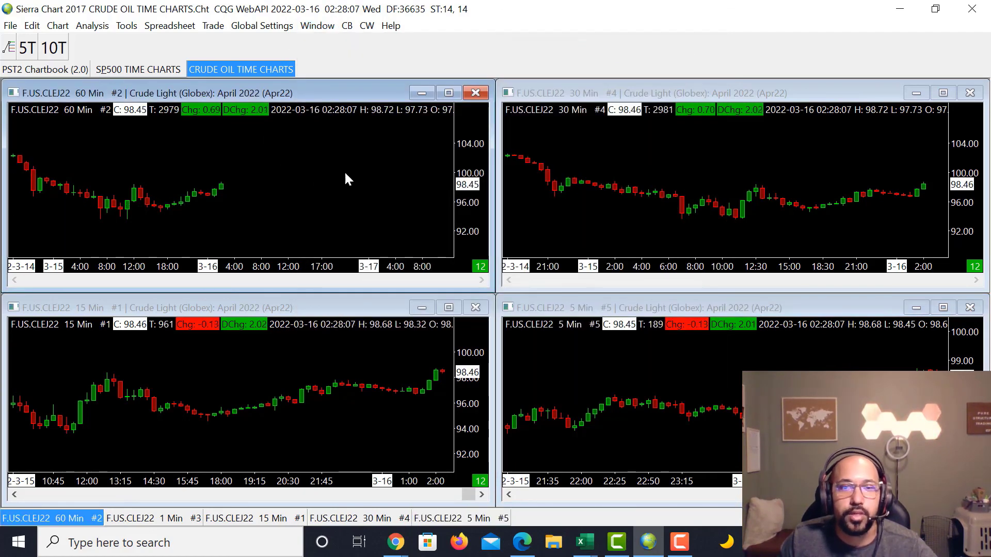
mouse_move(334, 89)
left_mouse_down()
mouse_move(10, 92)
mouse_move(625, 88)
mouse_move(337, 106)
mouse_move(332, 88)
left_mouse_up()
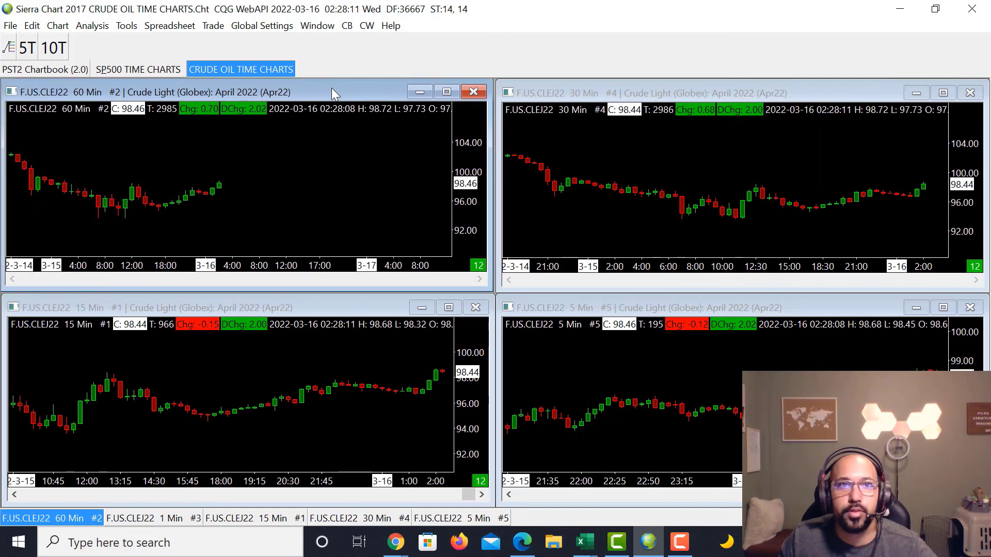